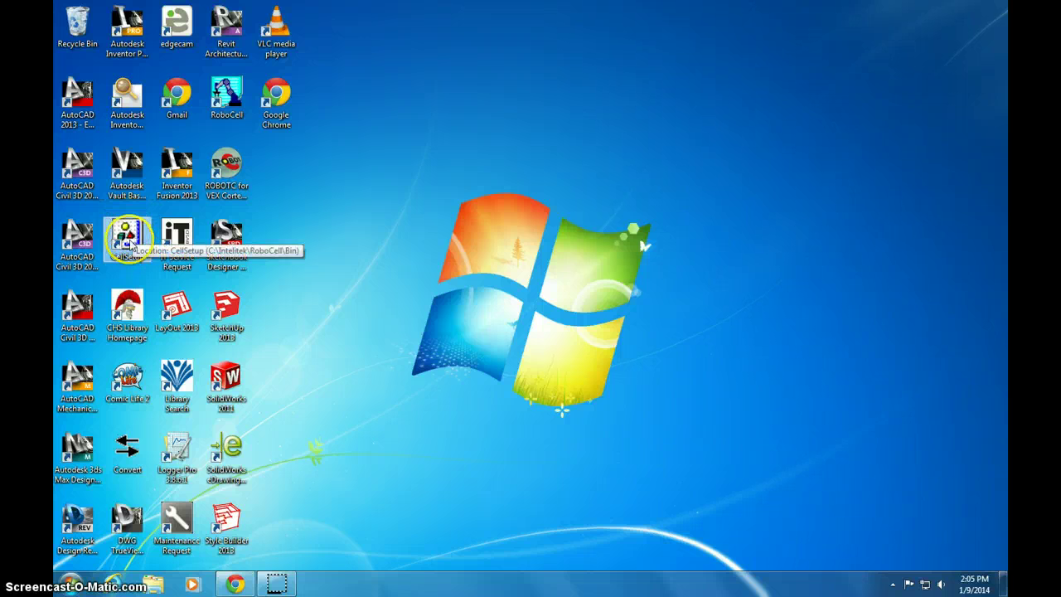
- Launch CellSetup and create a new workcell with the ER 4u robot selected
{"action": "left_click", "coordinate": [130, 240]}
{"action": "double_click", "coordinate": [129, 239]}
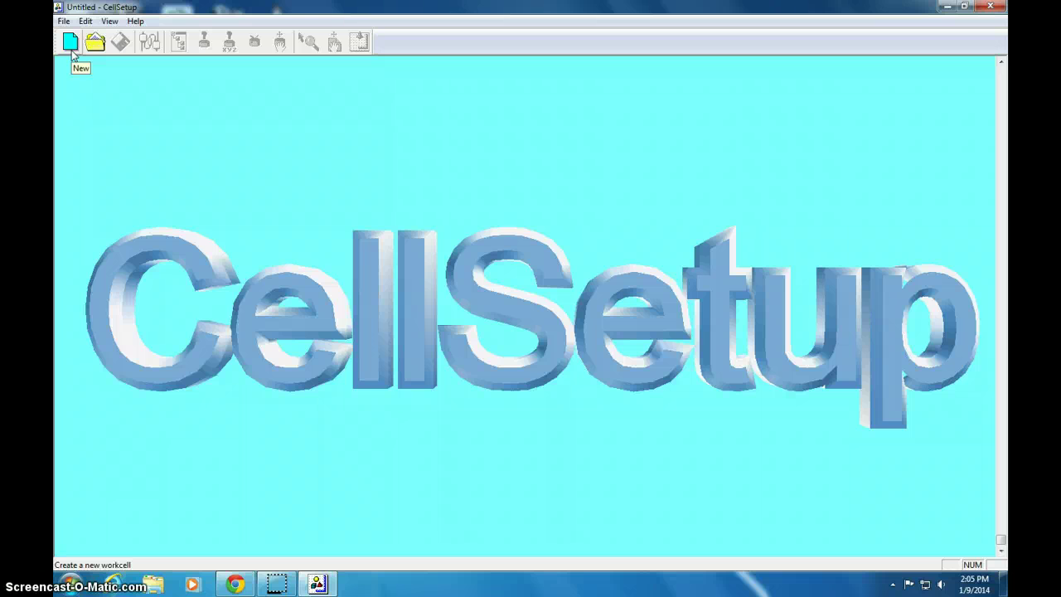
{"action": "left_click", "coordinate": [70, 43]}
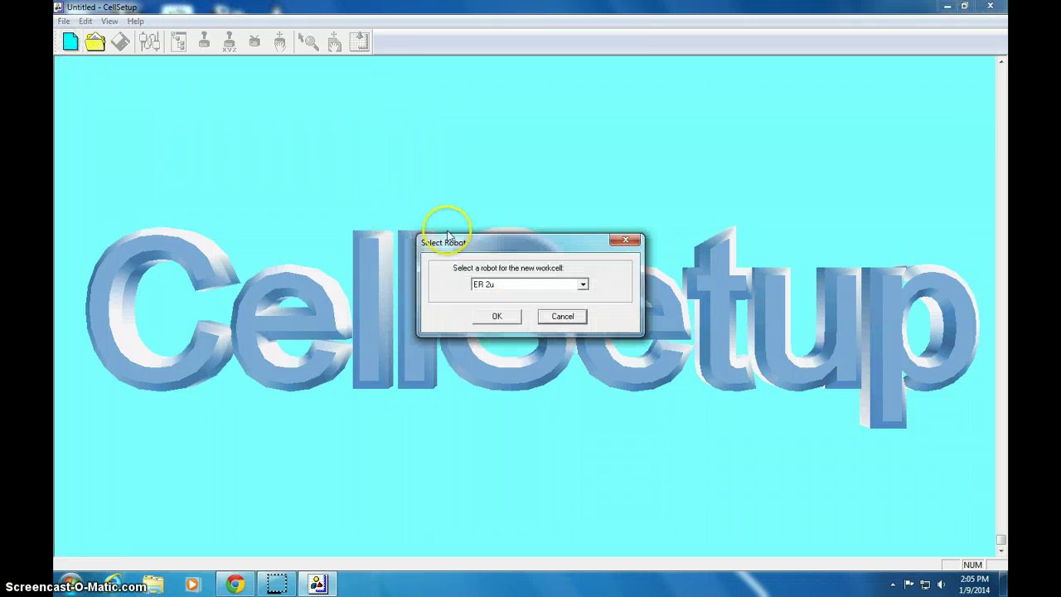
{"action": "left_click", "coordinate": [502, 288]}
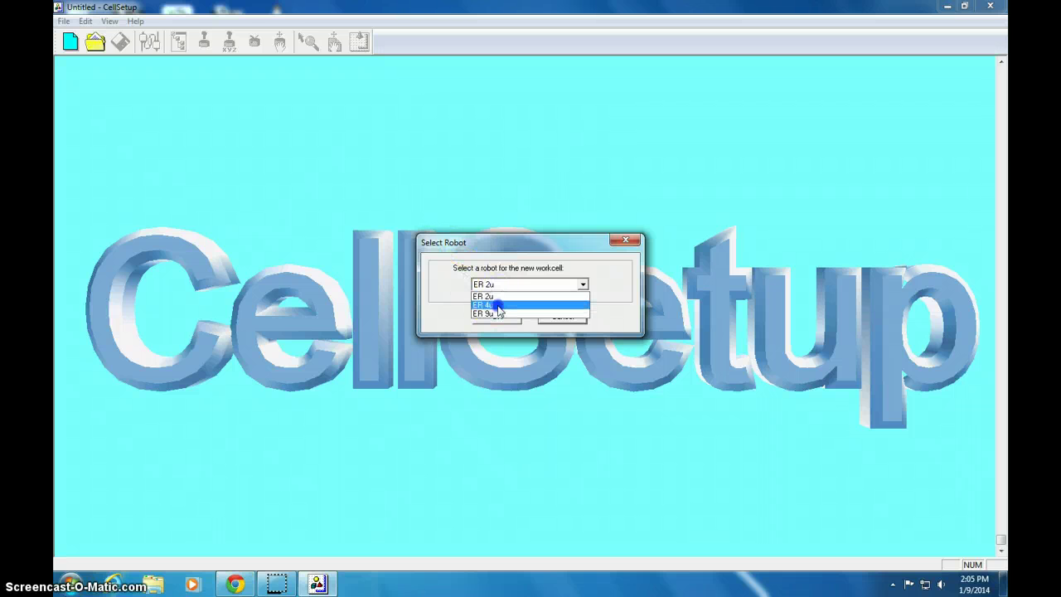
{"action": "left_click", "coordinate": [499, 306]}
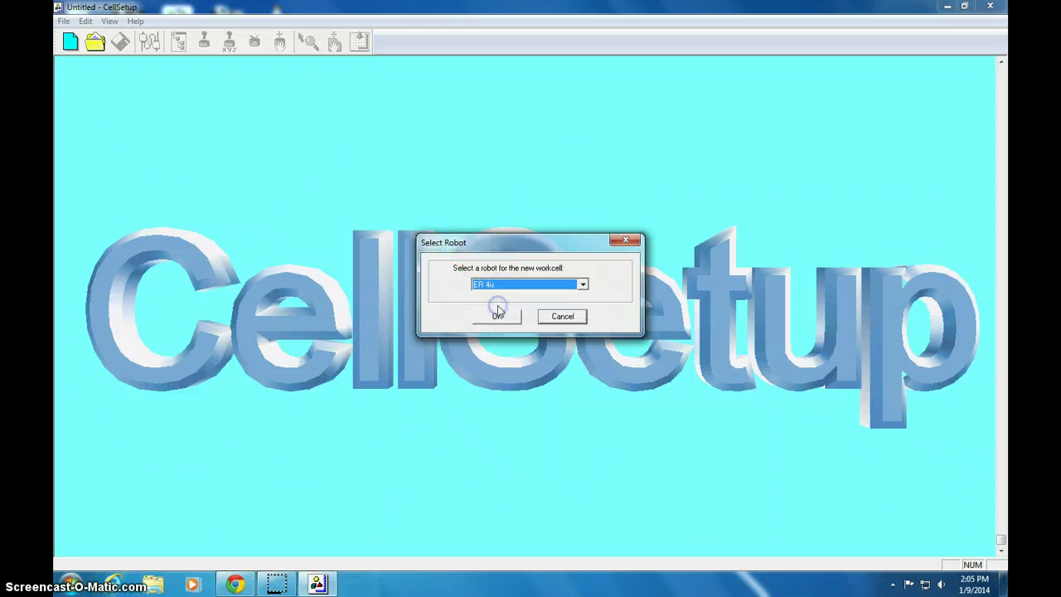
{"action": "left_click", "coordinate": [498, 317]}
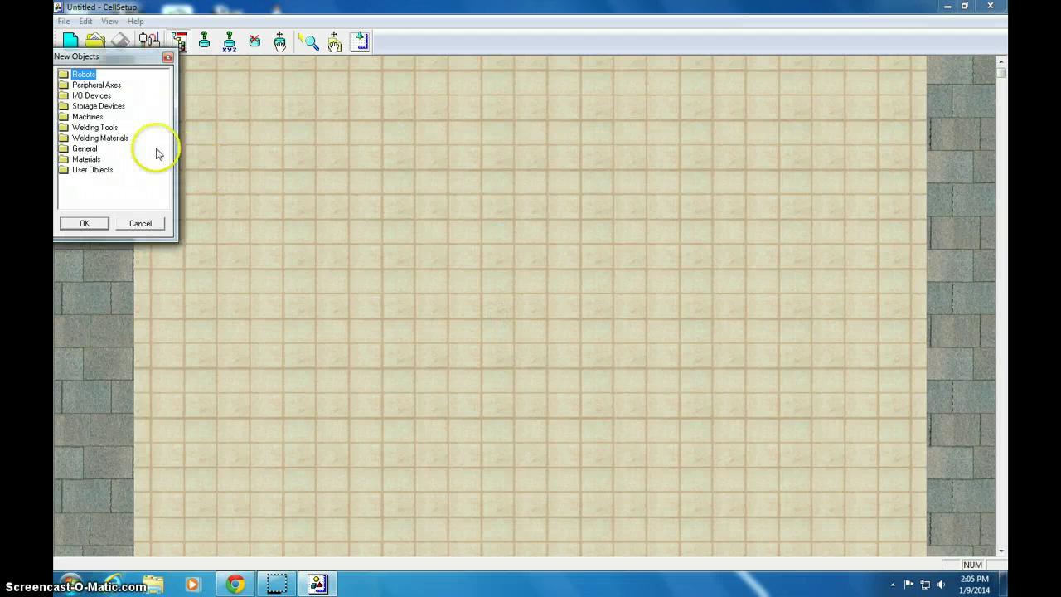
- Add a yellow 1000 x 1000 mm General table at the centre of the floor
{"action": "left_click", "coordinate": [84, 149]}
{"action": "double_click", "coordinate": [84, 148]}
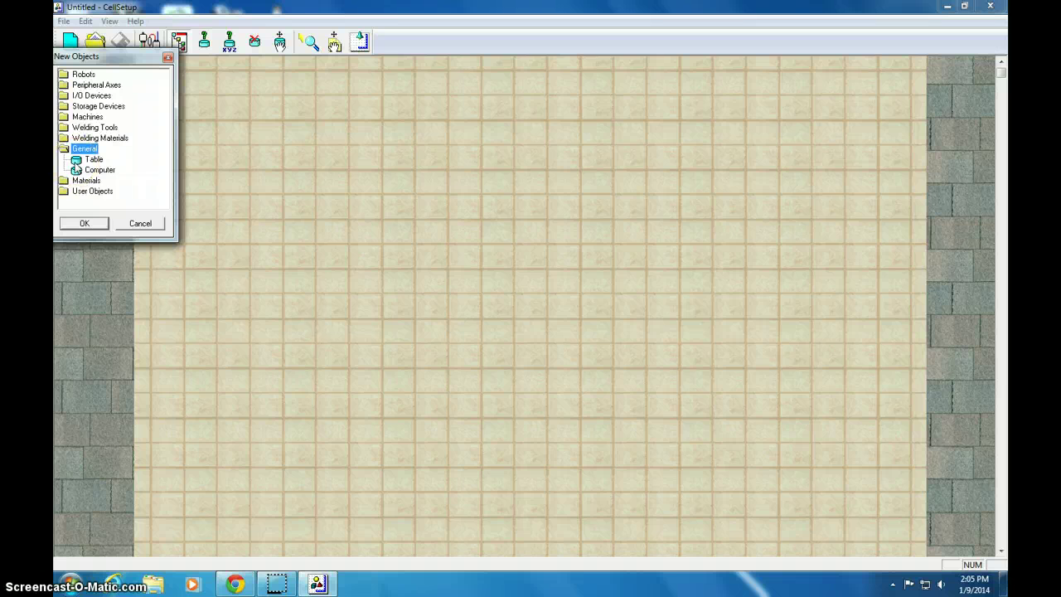
{"action": "double_click", "coordinate": [82, 159]}
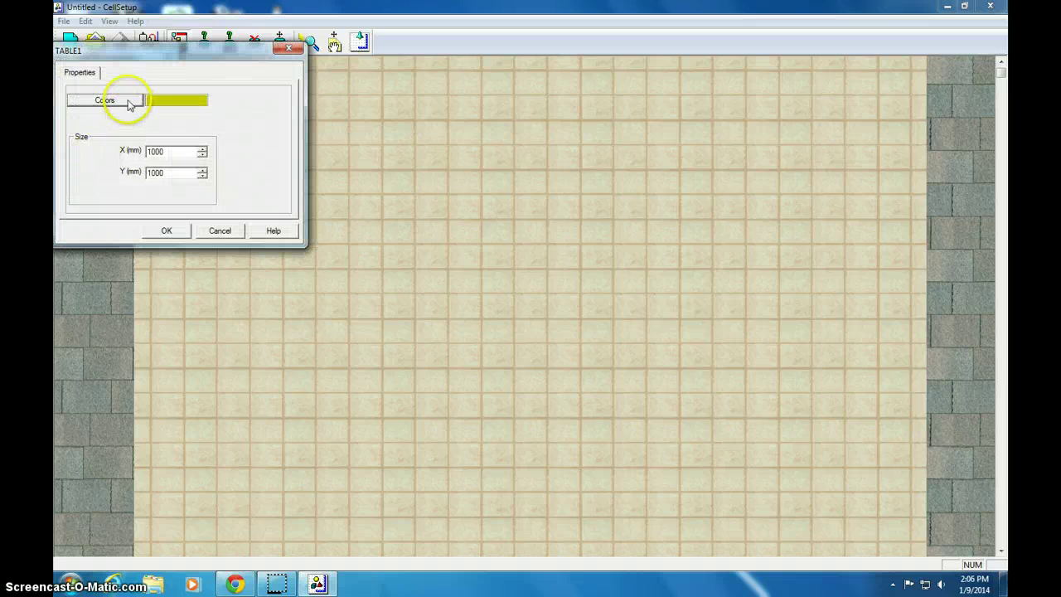
{"action": "left_click", "coordinate": [168, 230]}
{"action": "left_click", "coordinate": [514, 290]}
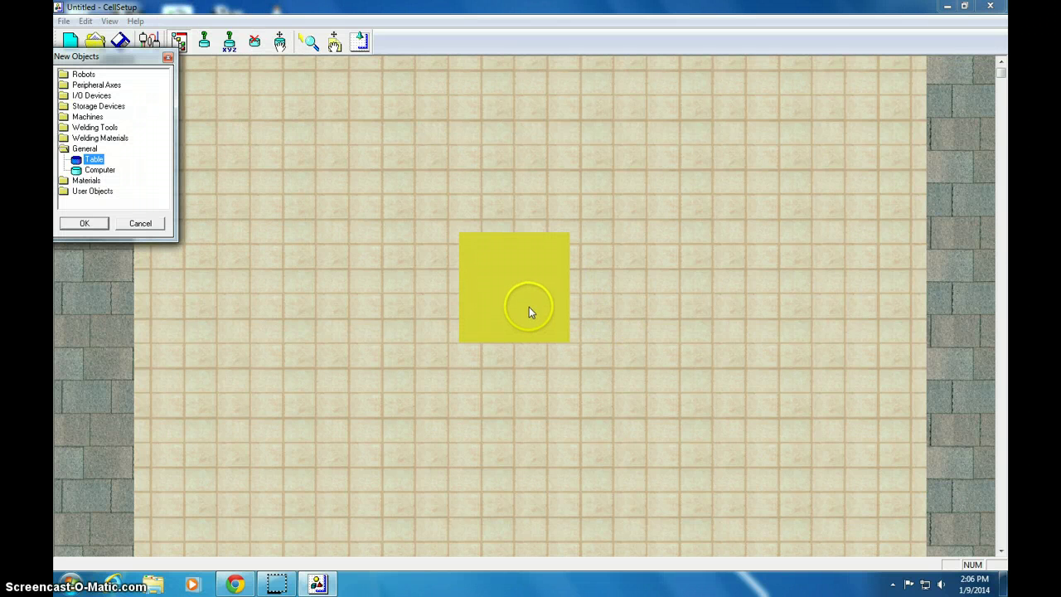
- Tilt and orbit the view to see the table in perspective from a corner
{"action": "left_click_drag", "start_coordinate": [530, 310], "coordinate": [531, 343]}
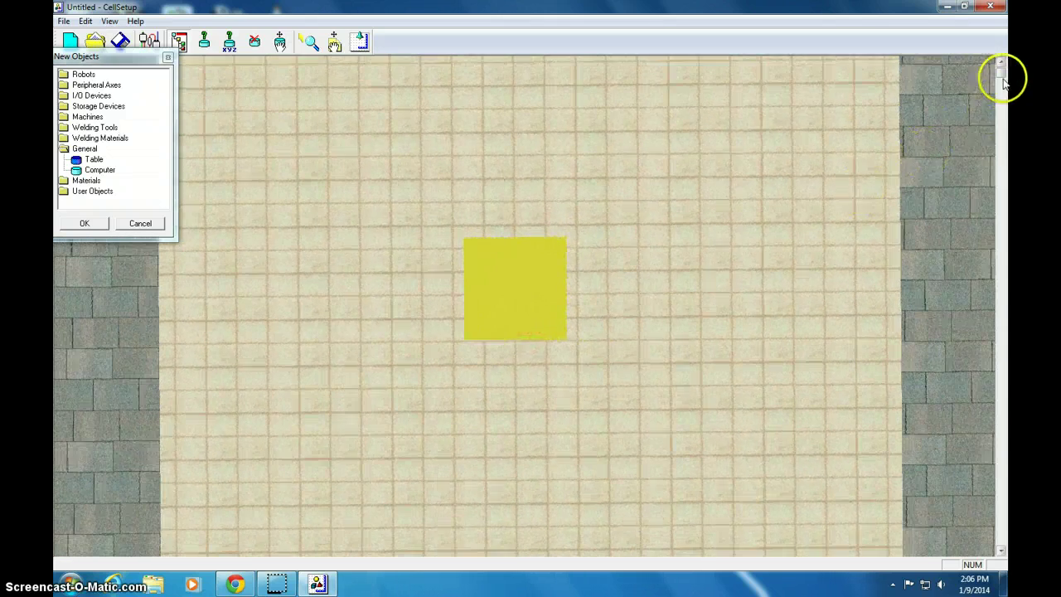
{"action": "left_click_drag", "start_coordinate": [1000, 79], "coordinate": [1002, 343]}
{"action": "left_click_drag", "start_coordinate": [593, 408], "coordinate": [605, 366]}
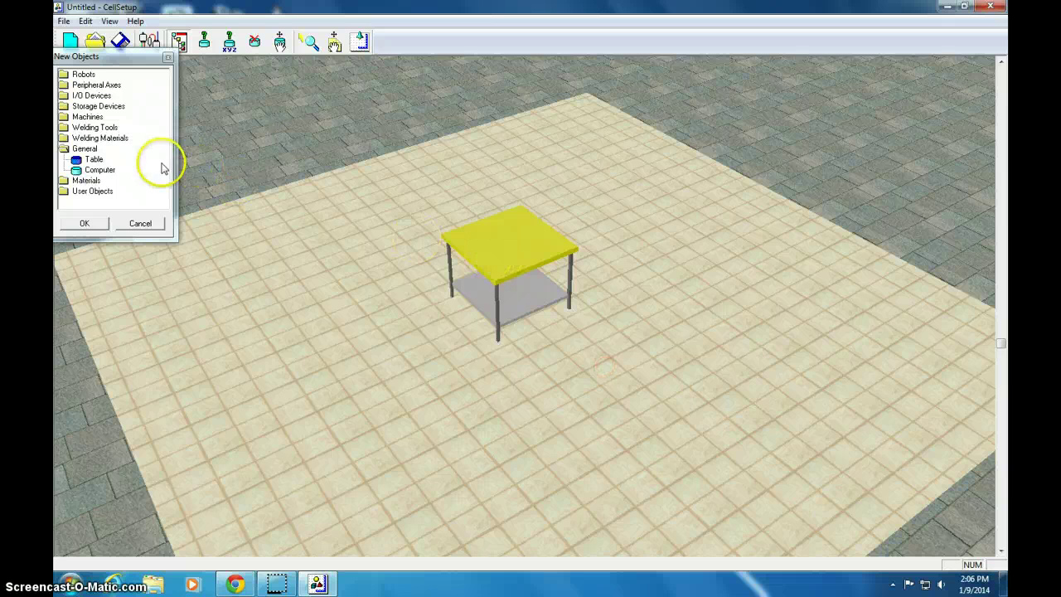
- Add the ER 4u robot with No Slidebase and place it on the yellow tabletop
{"action": "double_click", "coordinate": [83, 74]}
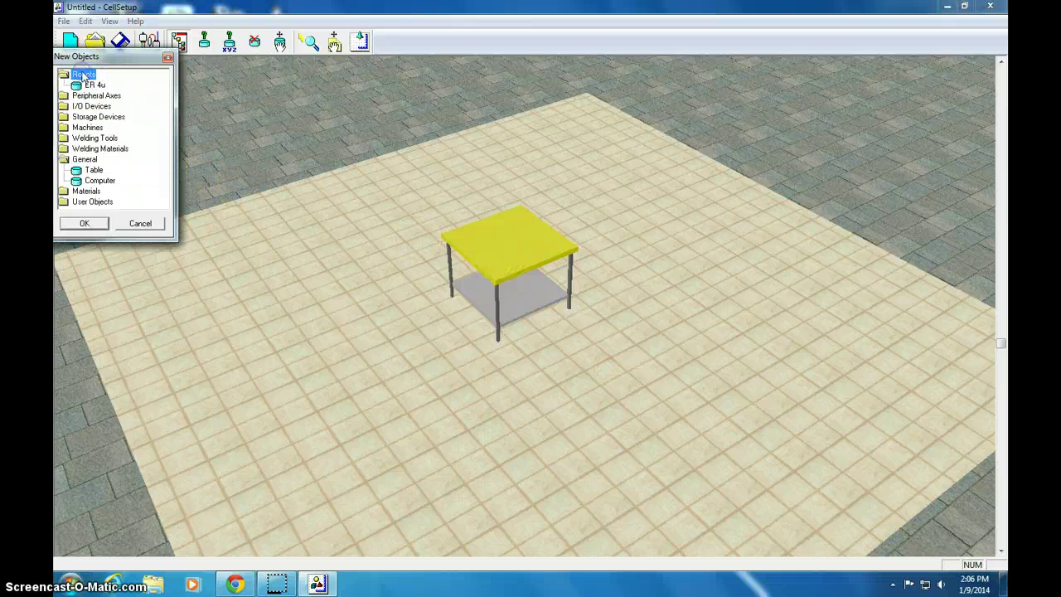
{"action": "left_click", "coordinate": [80, 87]}
{"action": "double_click", "coordinate": [78, 88]}
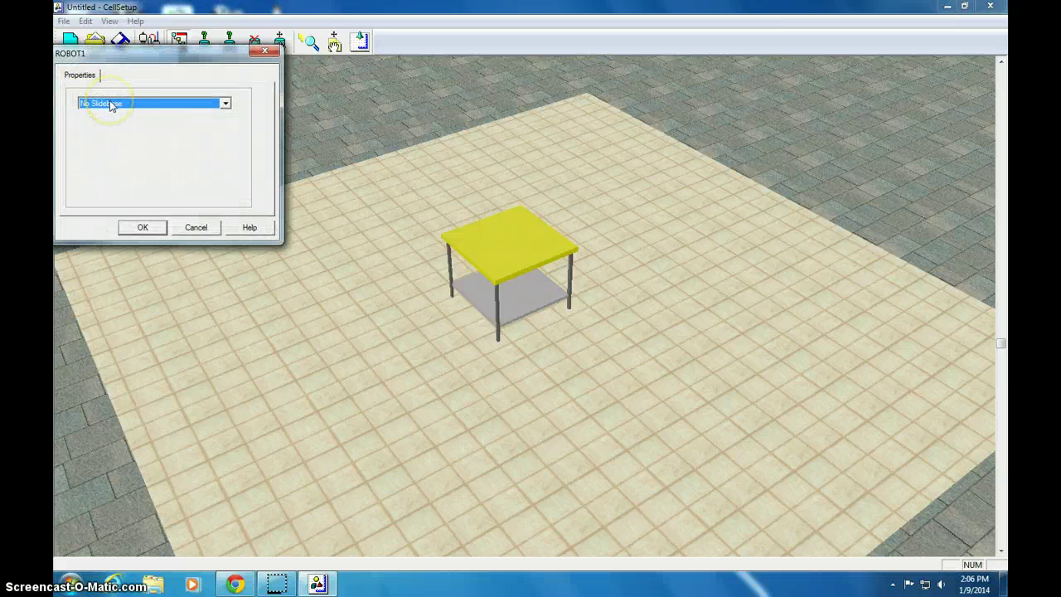
{"action": "left_click", "coordinate": [111, 104]}
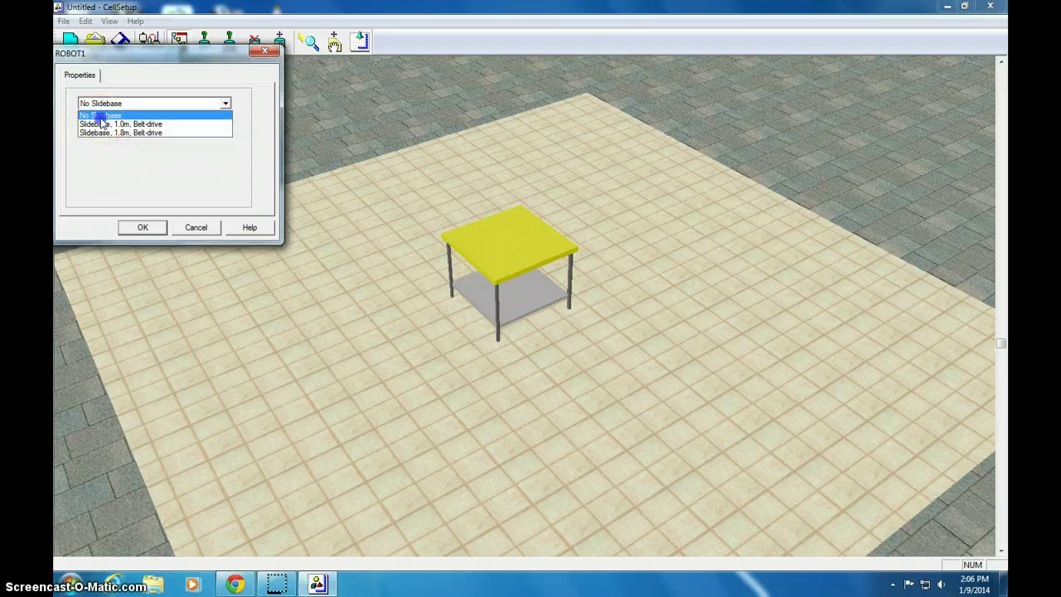
{"action": "left_click", "coordinate": [100, 117]}
{"action": "left_click", "coordinate": [144, 226]}
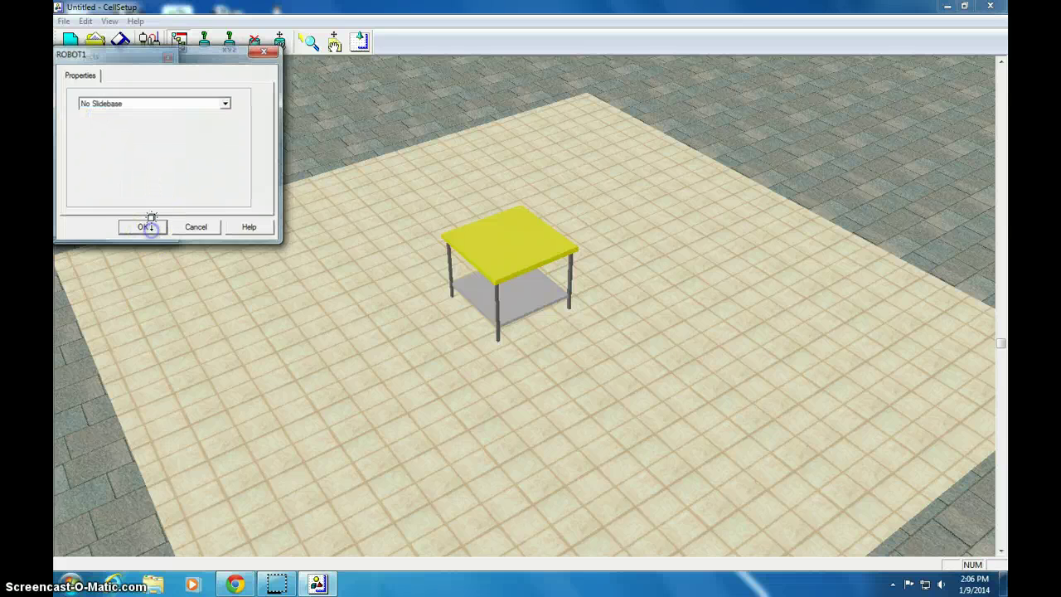
{"action": "left_click_drag", "start_coordinate": [533, 257], "coordinate": [534, 256]}
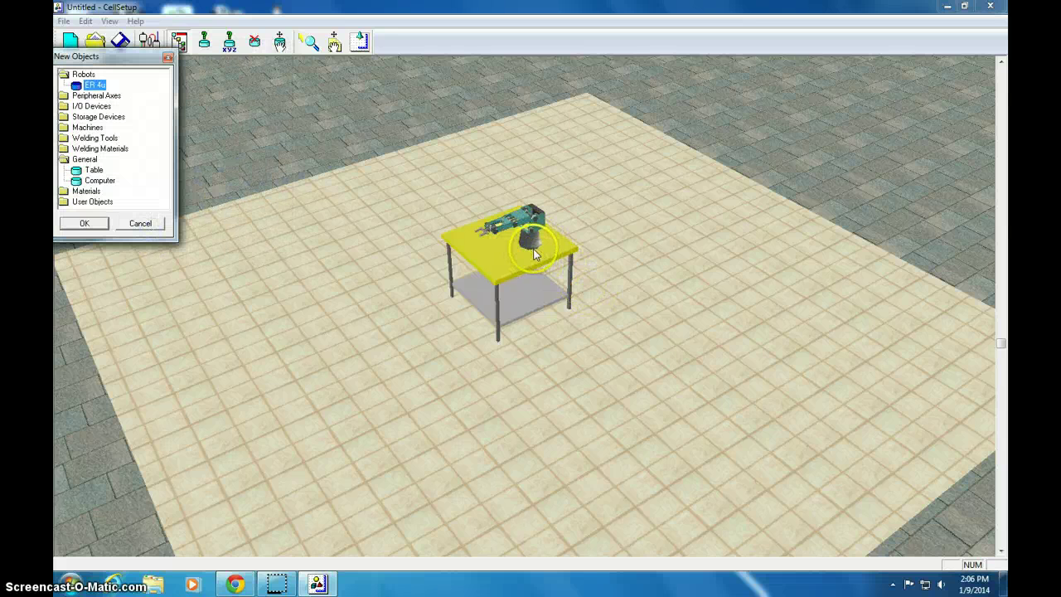
- Add a 40 mm dark green Materials cube onto the tabletop in front of the robot
{"action": "double_click", "coordinate": [65, 192]}
{"action": "left_click", "coordinate": [85, 146]}
{"action": "double_click", "coordinate": [91, 137]}
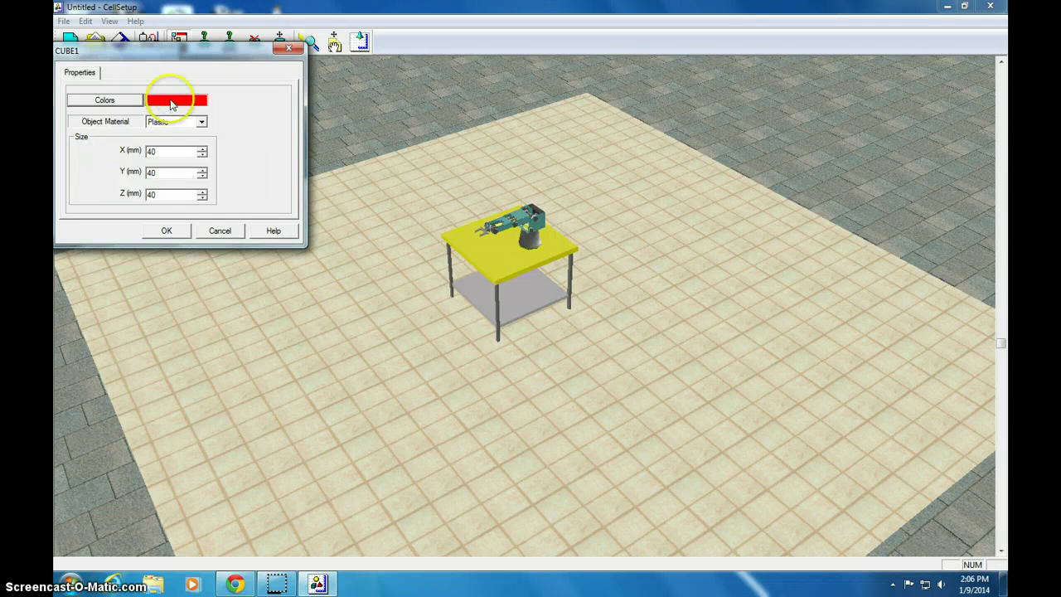
{"action": "left_click", "coordinate": [104, 100]}
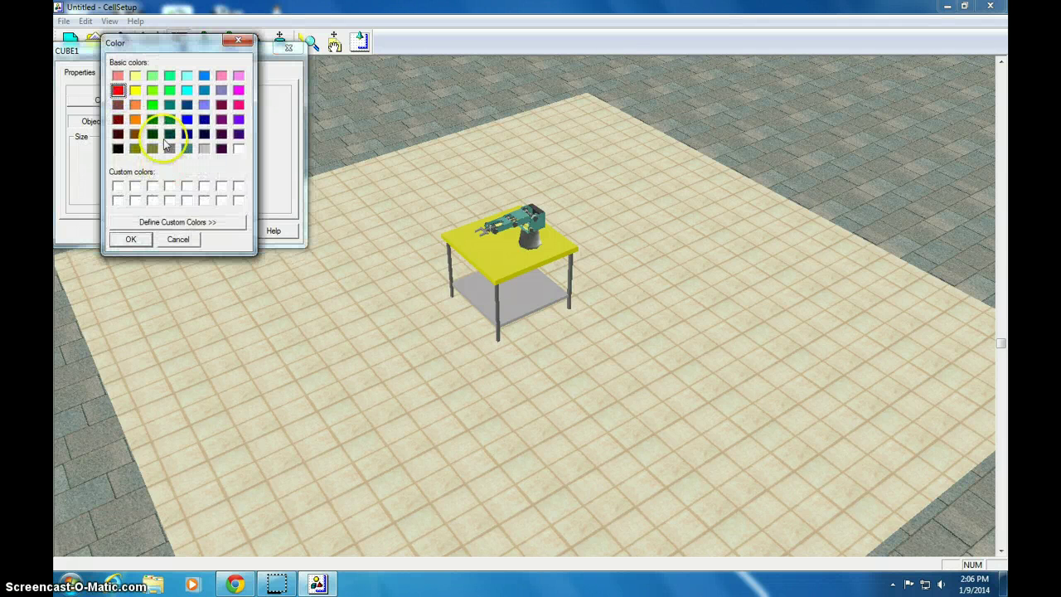
{"action": "left_click", "coordinate": [152, 119]}
{"action": "left_click", "coordinate": [130, 238]}
{"action": "left_click", "coordinate": [165, 229]}
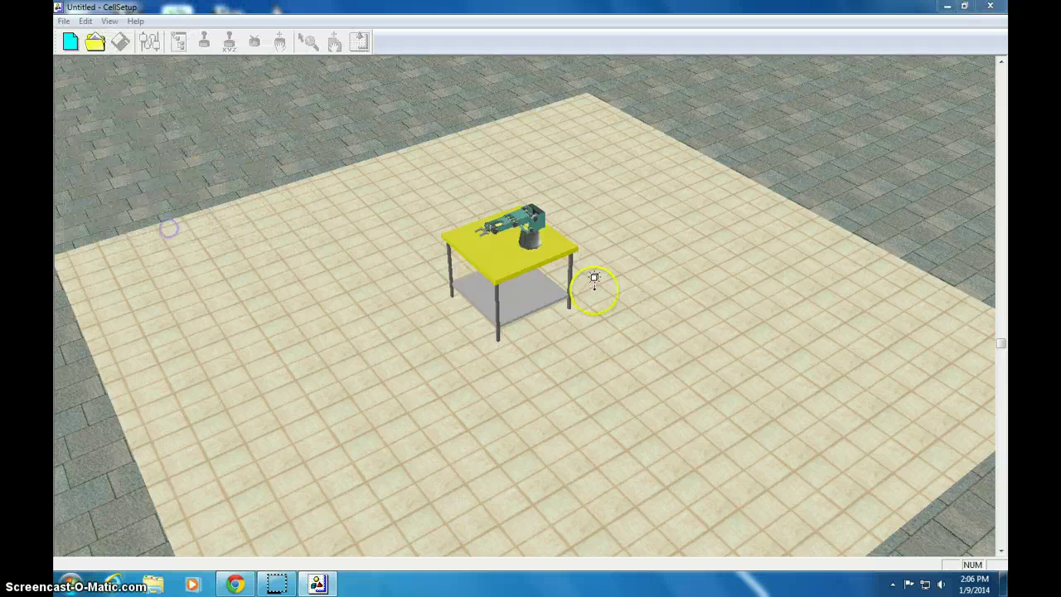
{"action": "right_click", "coordinate": [494, 241]}
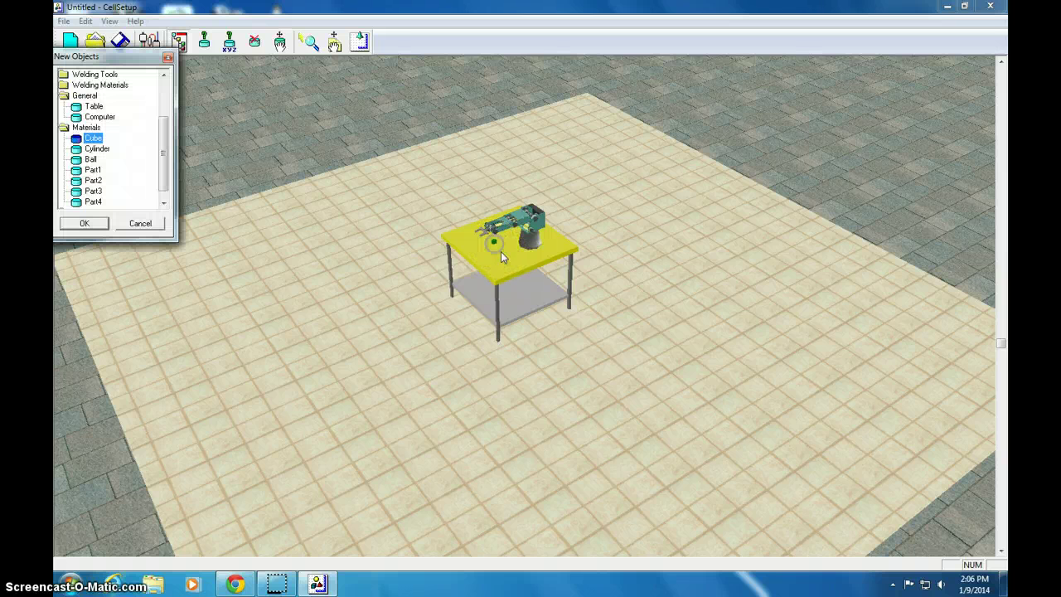
- Orbit and zoom the view in closer on the table, robot and cube
{"action": "left_click_drag", "start_coordinate": [502, 253], "coordinate": [582, 240]}
{"action": "right_click_drag", "start_coordinate": [582, 240], "coordinate": [573, 28]}
{"action": "left_click_drag", "start_coordinate": [569, 94], "coordinate": [532, 229]}
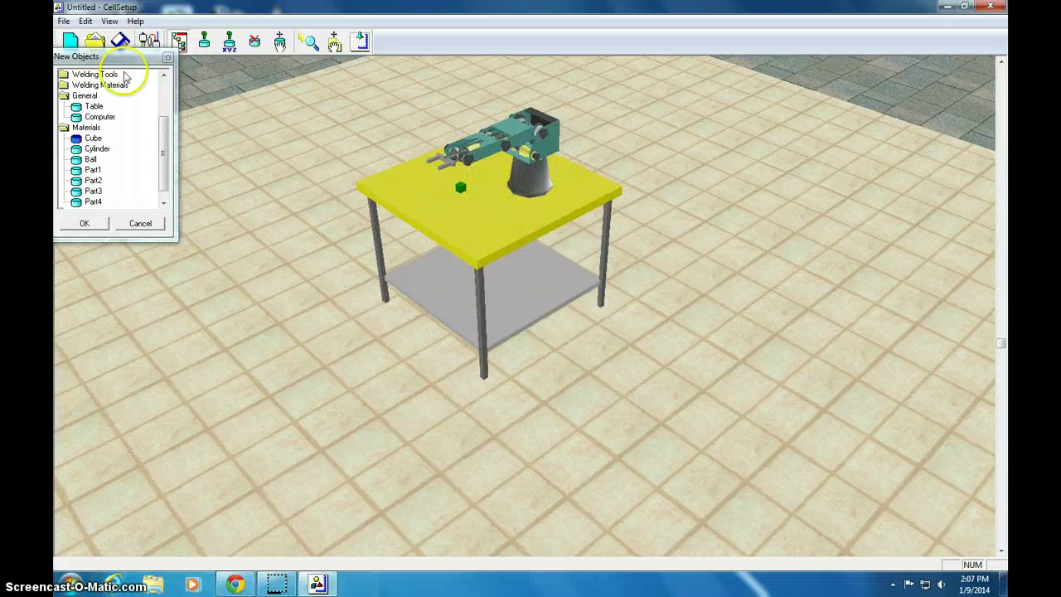
- Save the workcell as the student's Practice Cell Setup .3dc in Cell Setup, then exit
{"action": "left_click", "coordinate": [62, 22]}
{"action": "left_click", "coordinate": [71, 78]}
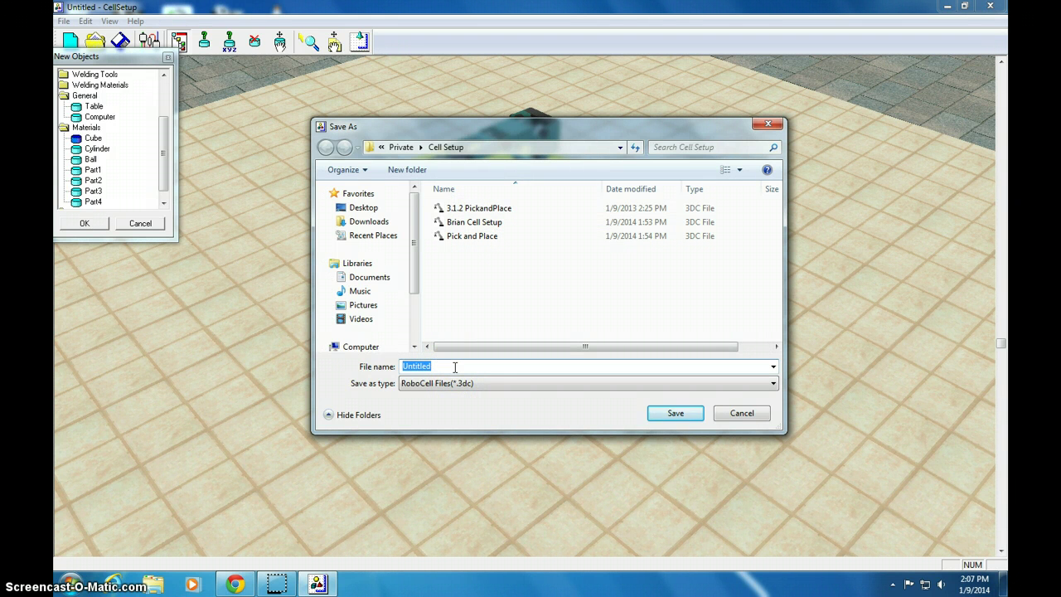
{"action": "type", "text": "Brian Practice Cell Setup"}
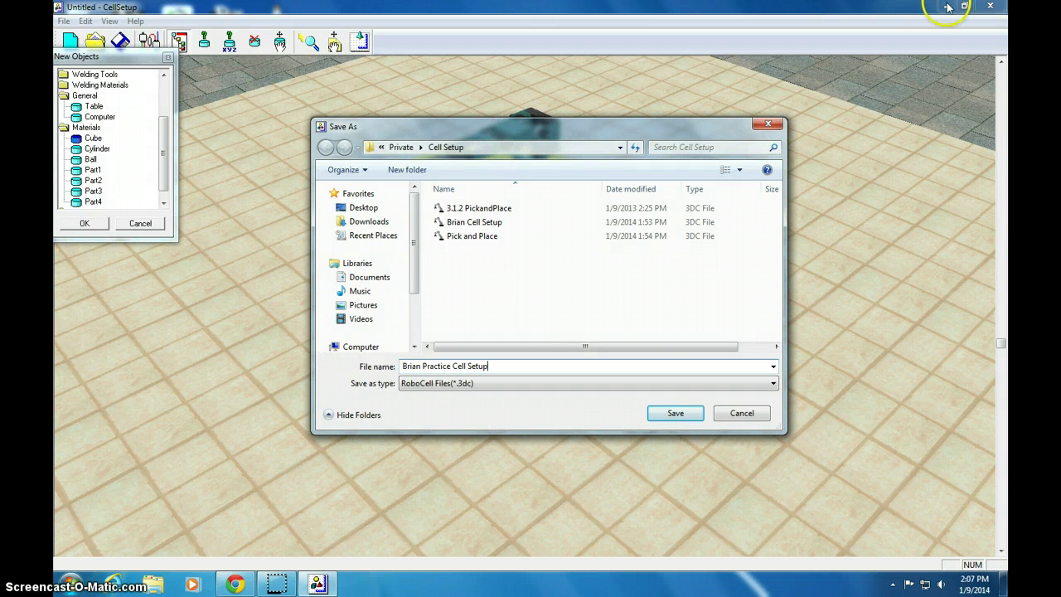
{"action": "left_click", "coordinate": [676, 414]}
{"action": "left_click", "coordinate": [670, 416]}
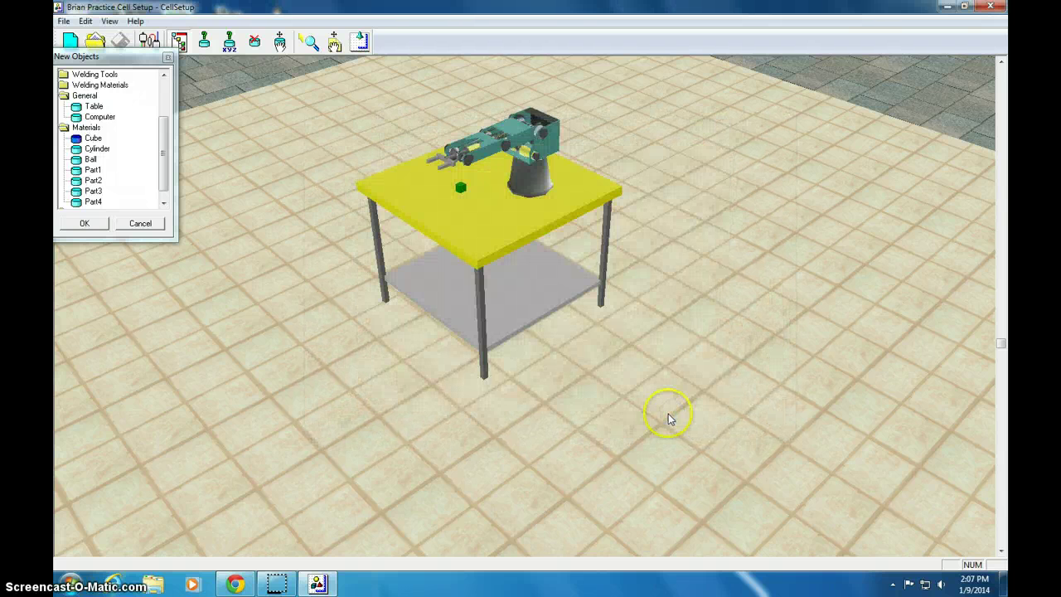
{"action": "left_click", "coordinate": [993, 7]}
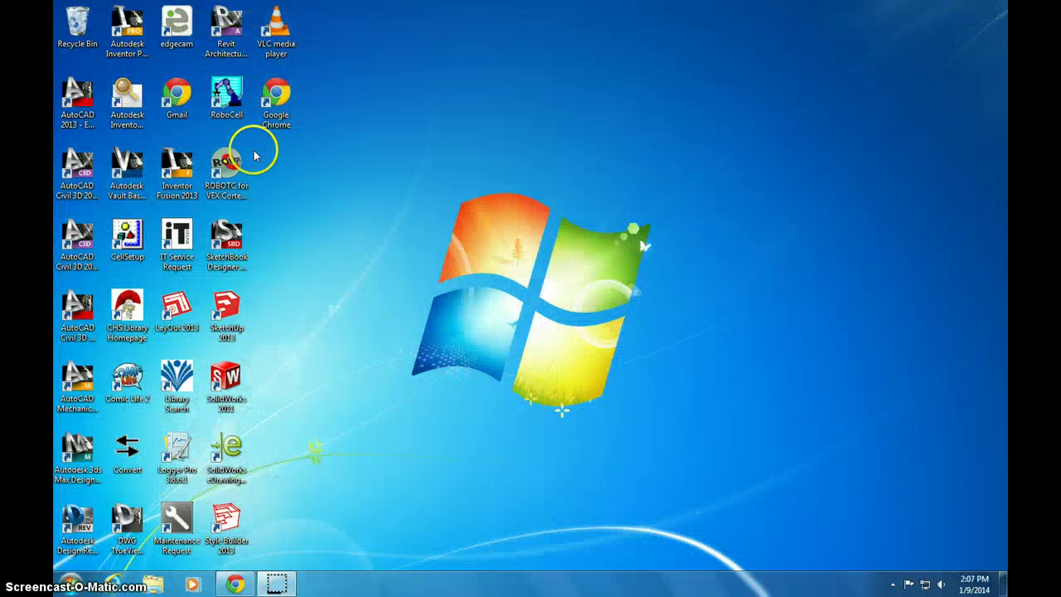
- Launch RoboCell and start a new project
{"action": "left_click", "coordinate": [226, 108]}
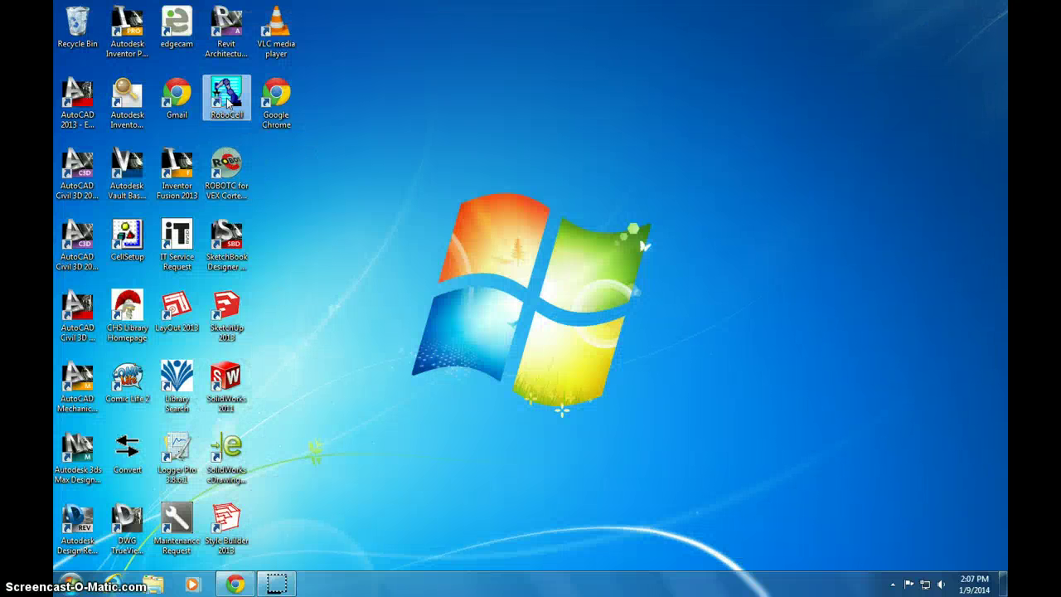
{"action": "double_click", "coordinate": [228, 101]}
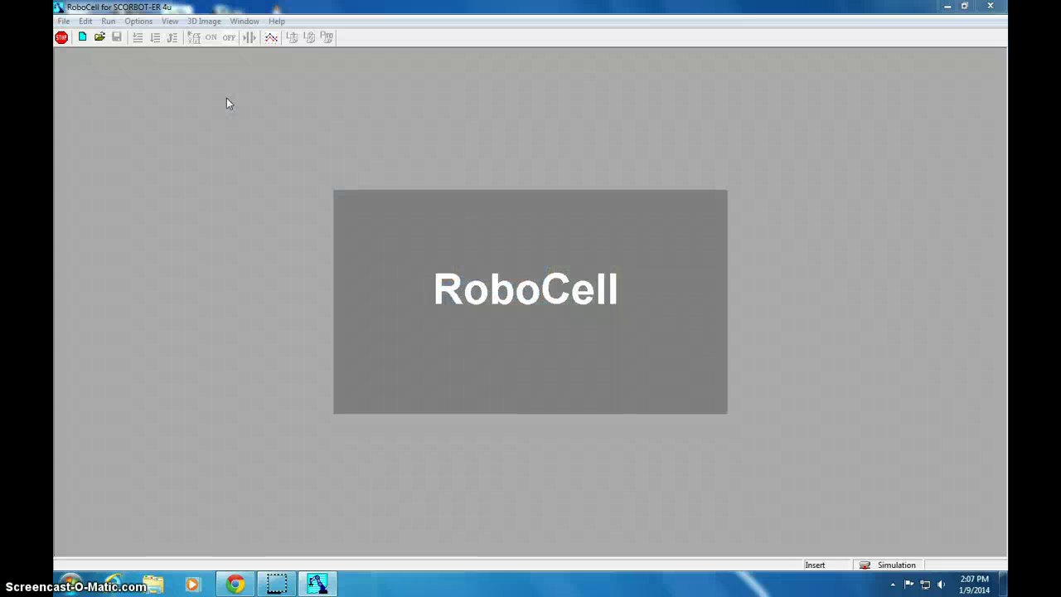
{"action": "left_click", "coordinate": [83, 39]}
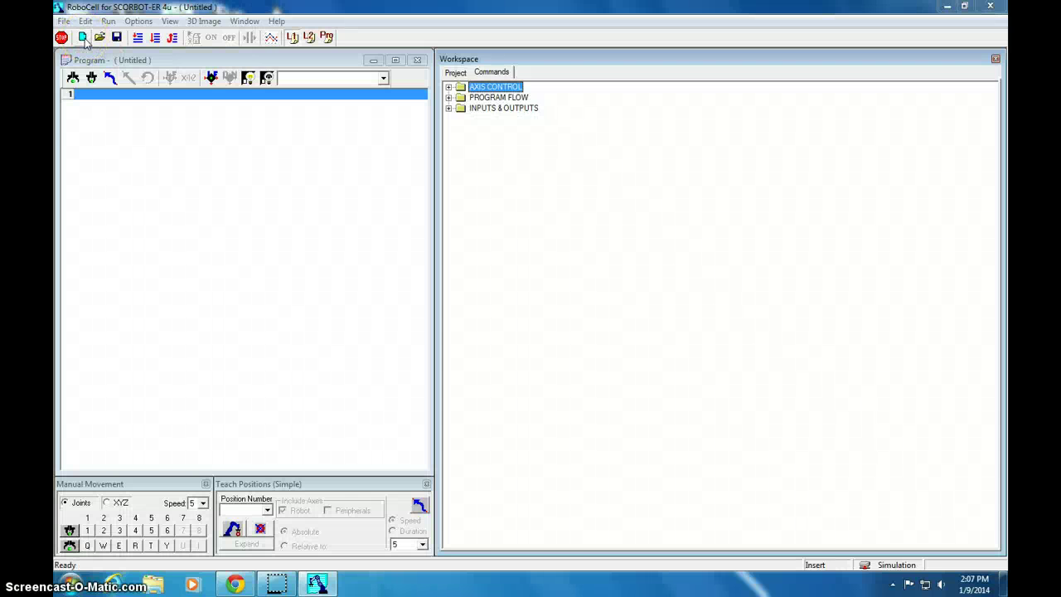
- Import the practice cell setup .3dc file as the project's 3D model
{"action": "left_click", "coordinate": [63, 21]}
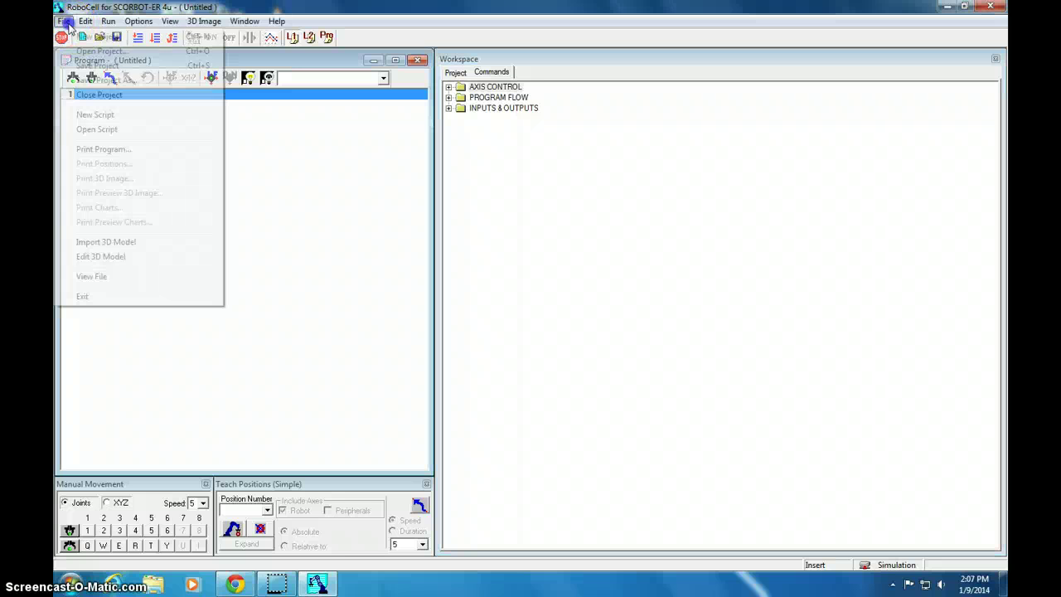
{"action": "left_click", "coordinate": [113, 243]}
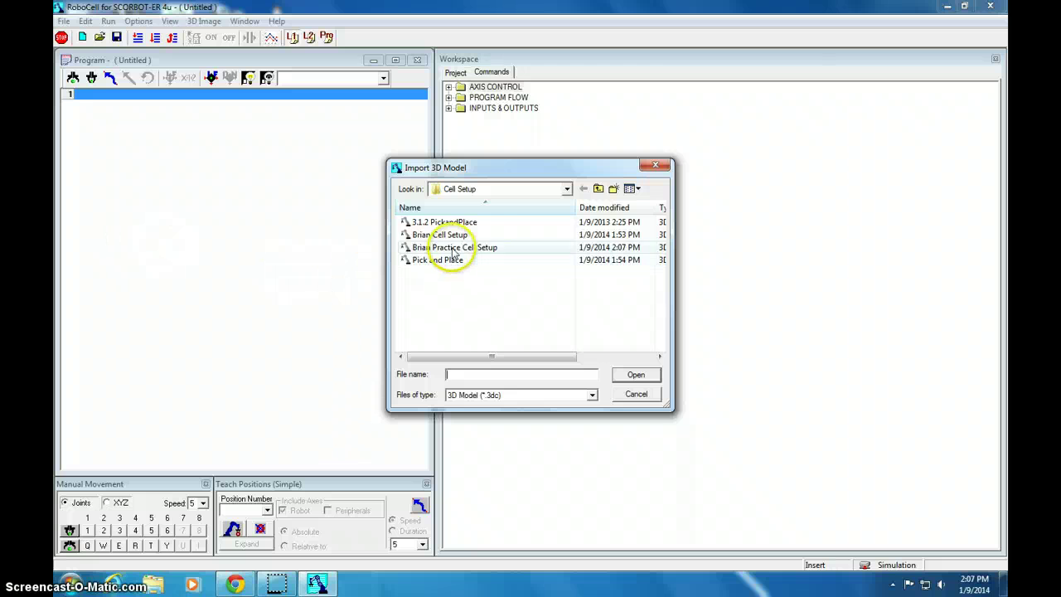
{"action": "left_click", "coordinate": [454, 248]}
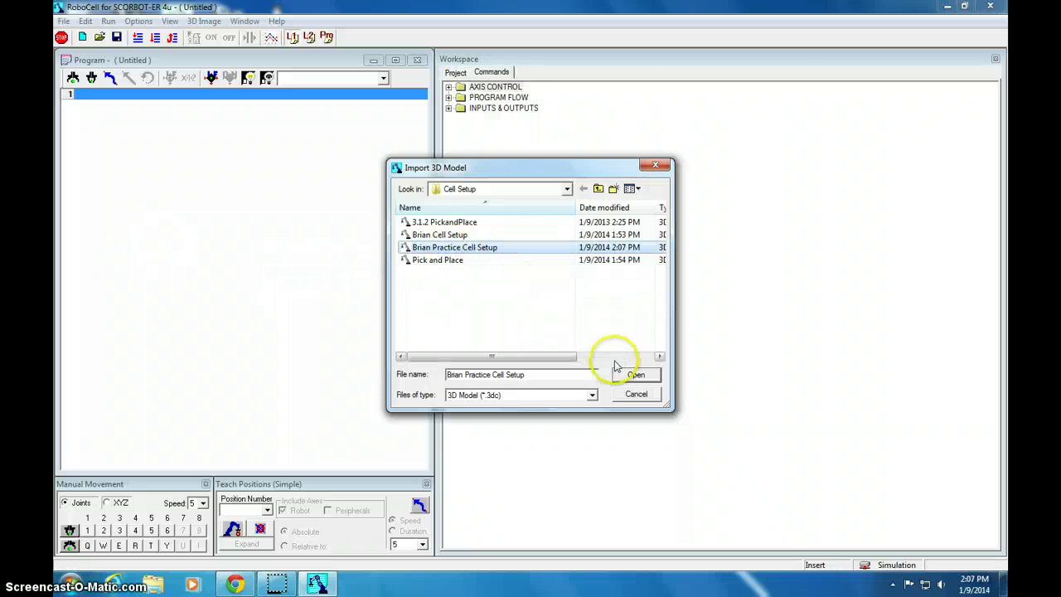
{"action": "left_click", "coordinate": [633, 377]}
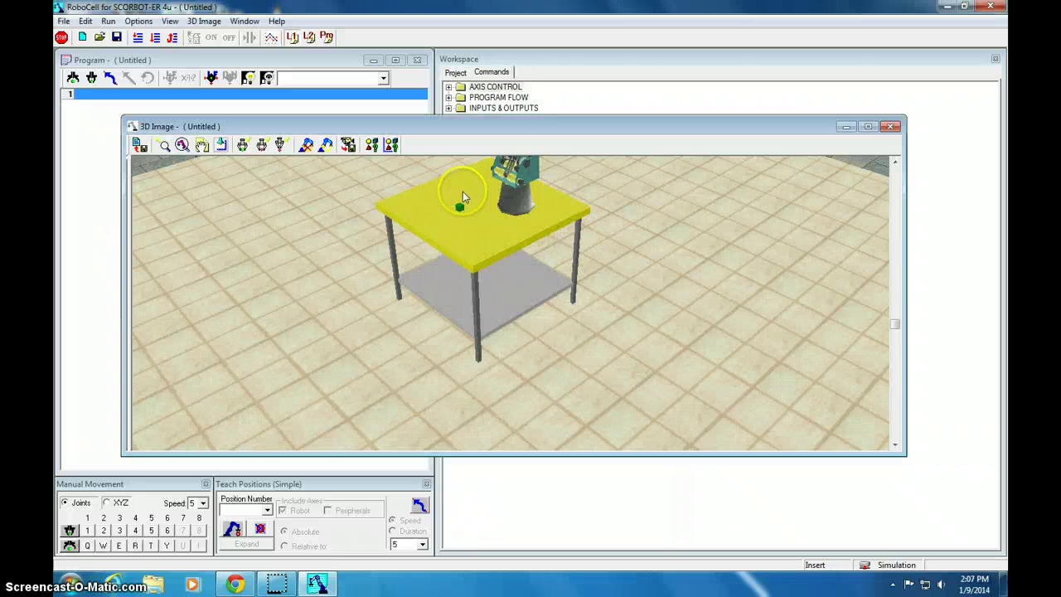
{"action": "left_click", "coordinate": [252, 21]}
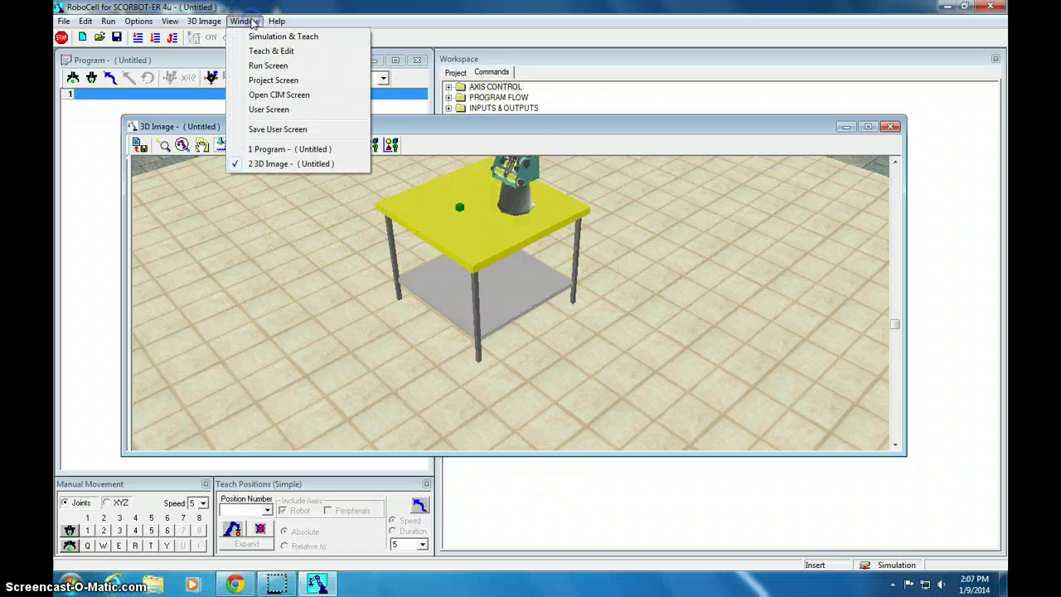
- Apply the Simulation & Teach layout and float an enlarged Workspace panel over the 3D view
{"action": "left_click", "coordinate": [251, 38]}
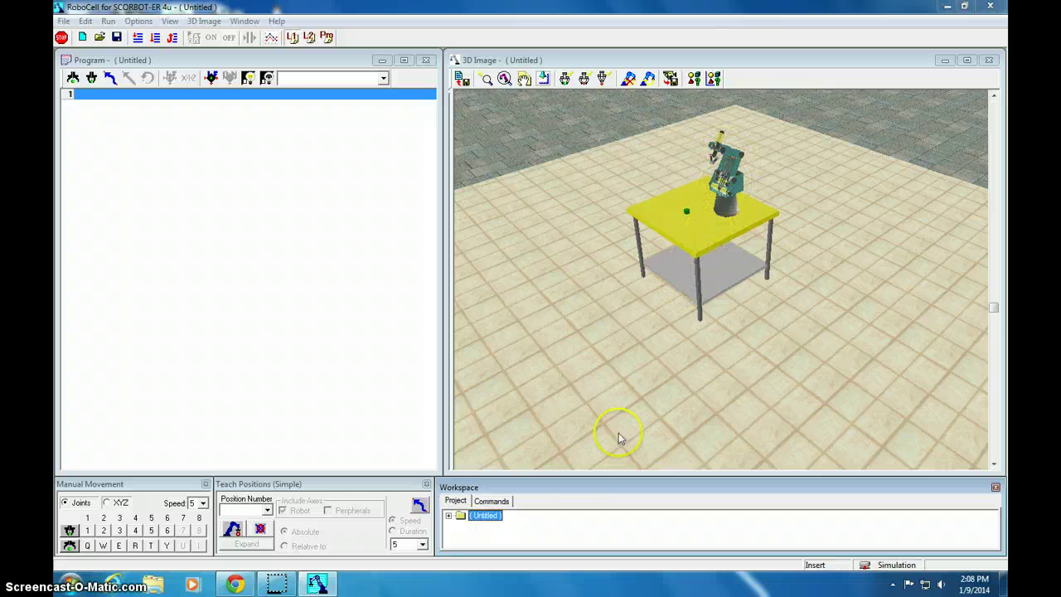
{"action": "left_click_drag", "start_coordinate": [581, 487], "coordinate": [524, 492]}
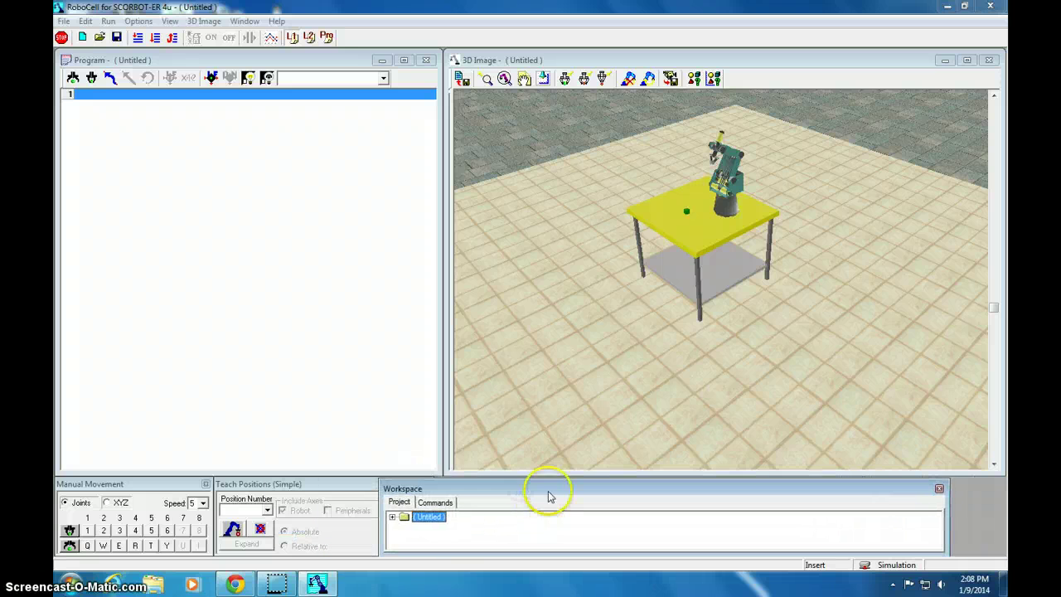
{"action": "left_click", "coordinate": [617, 63]}
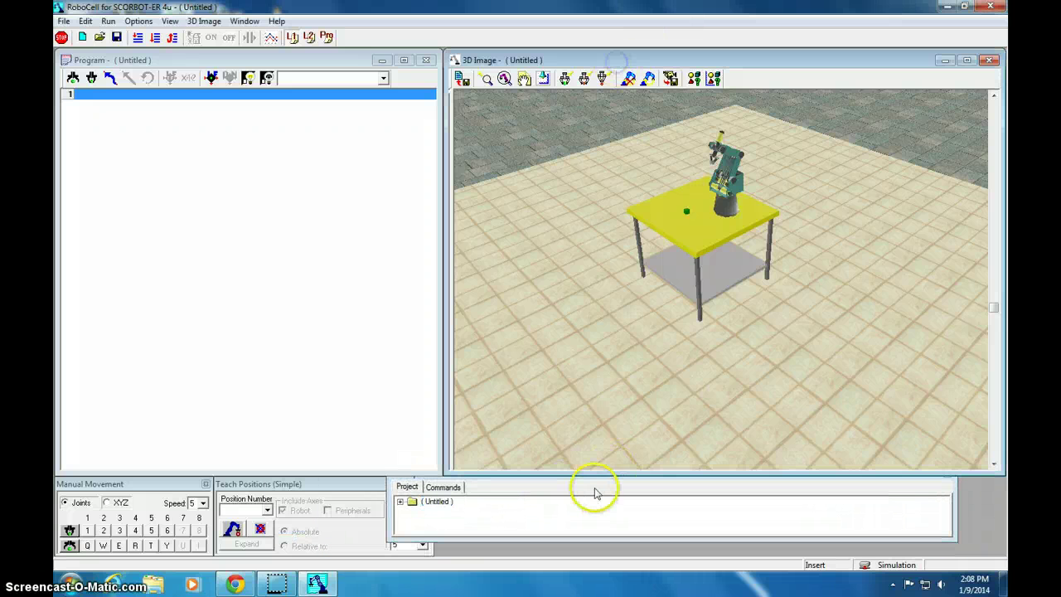
{"action": "left_click_drag", "start_coordinate": [589, 483], "coordinate": [590, 135]}
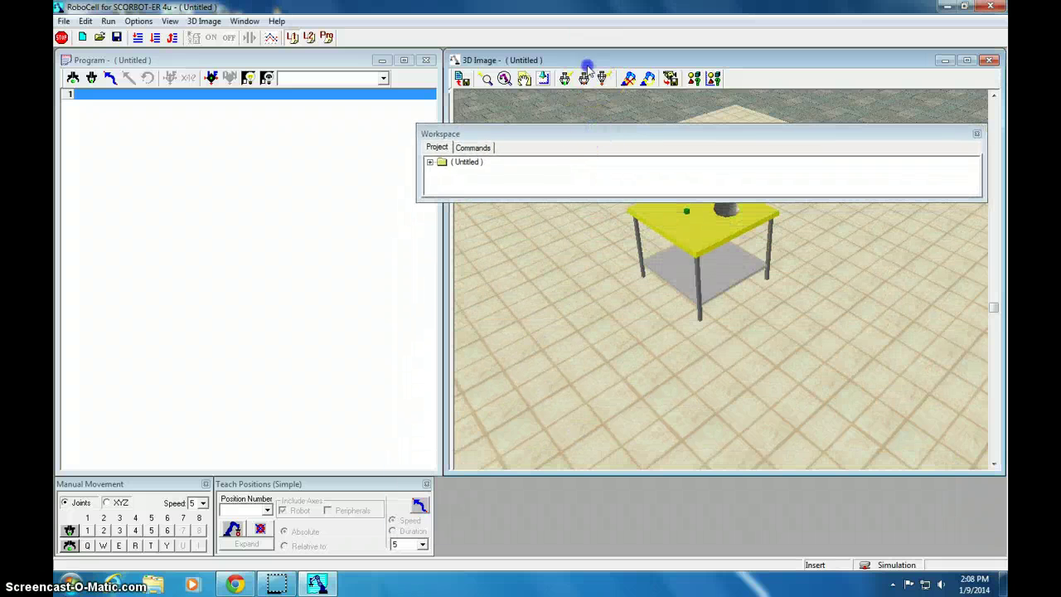
{"action": "left_click", "coordinate": [587, 65]}
{"action": "left_click", "coordinate": [421, 130]}
{"action": "left_click_drag", "start_coordinate": [575, 202], "coordinate": [599, 545]}
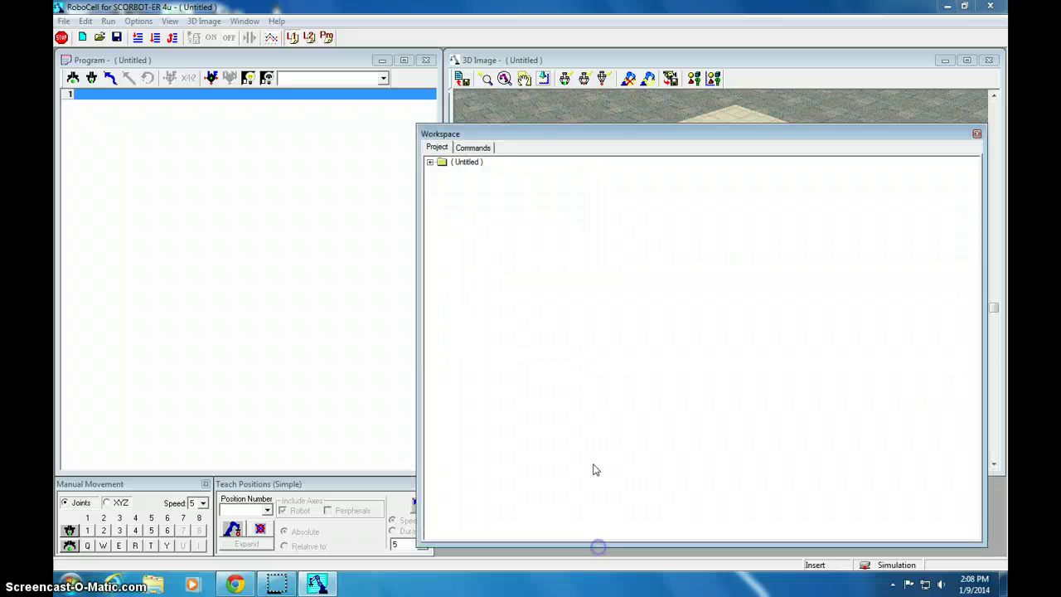
- Show the Commands list with its folders expanded at the Pro command level
{"action": "left_click", "coordinate": [473, 148]}
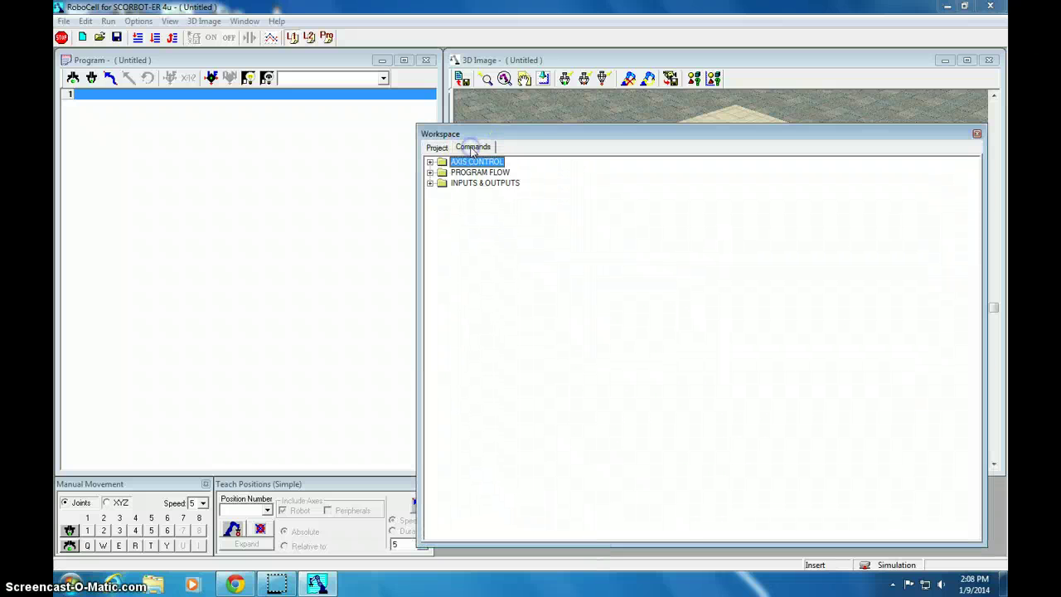
{"action": "left_click", "coordinate": [429, 161]}
{"action": "left_click", "coordinate": [430, 204]}
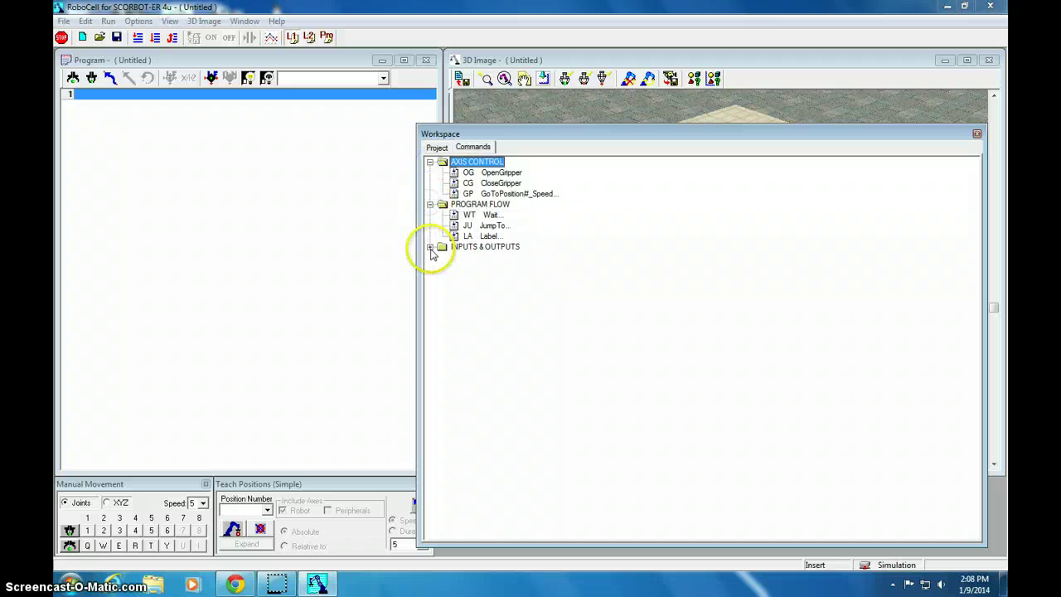
{"action": "left_click", "coordinate": [430, 246]}
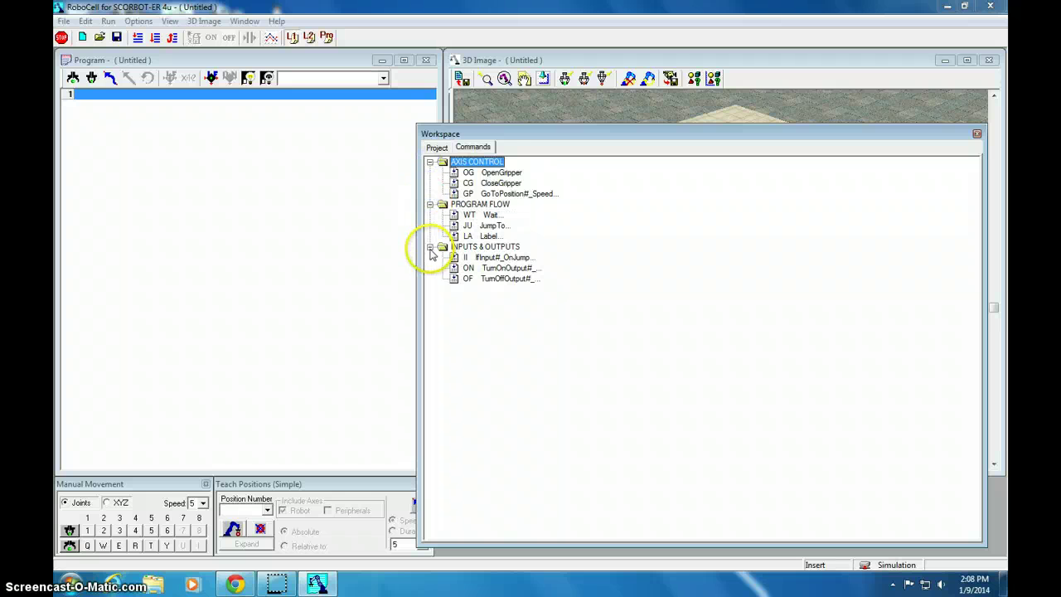
{"action": "left_click", "coordinate": [325, 38]}
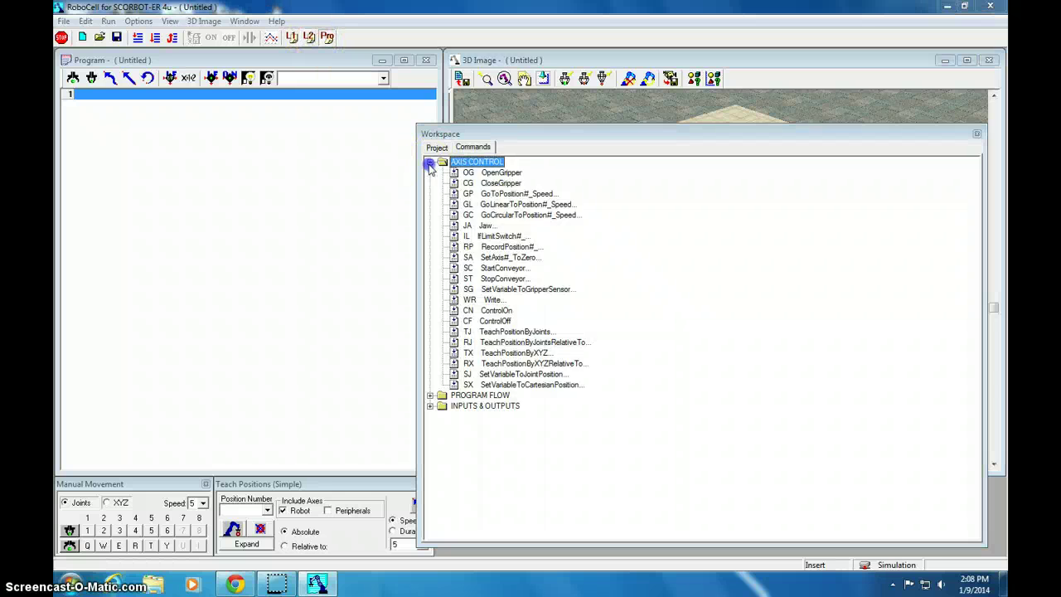
{"action": "left_click", "coordinate": [430, 395]}
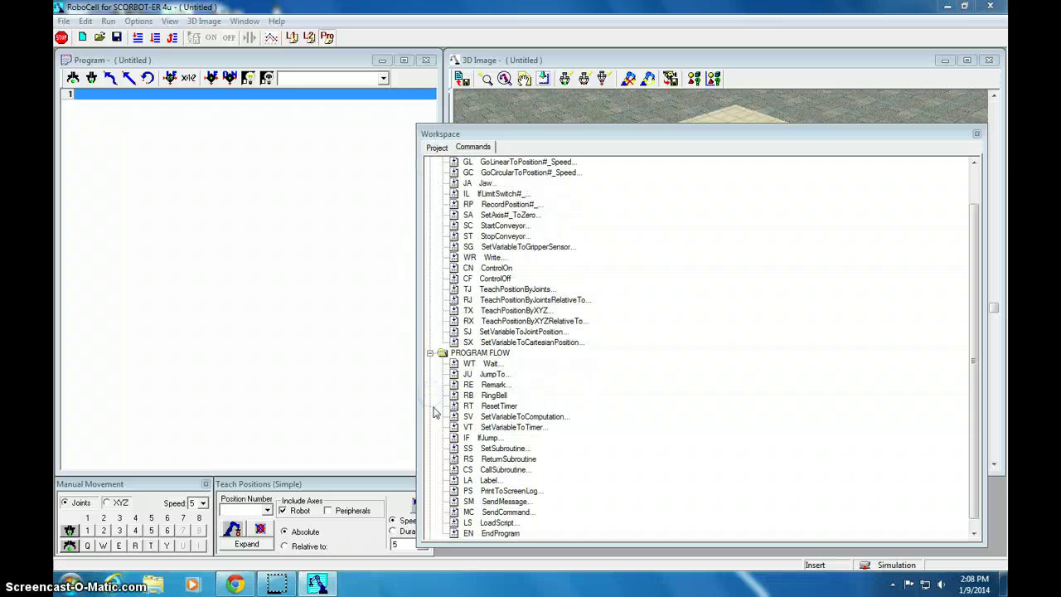
{"action": "left_click", "coordinate": [430, 530]}
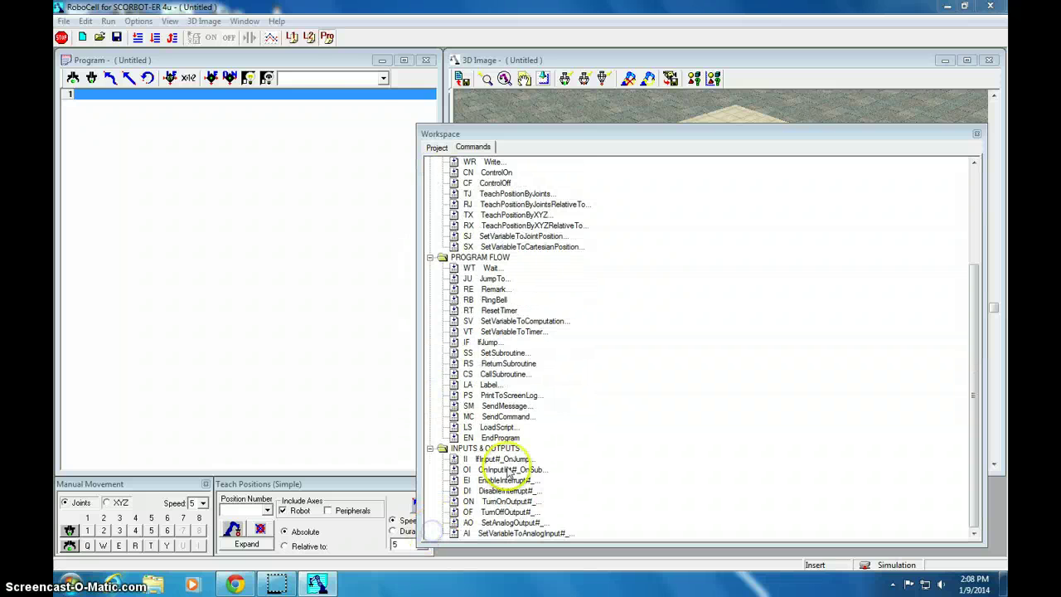
{"action": "scroll", "coordinate": [448, 292], "scroll_direction": "up", "scroll_amount": 5}
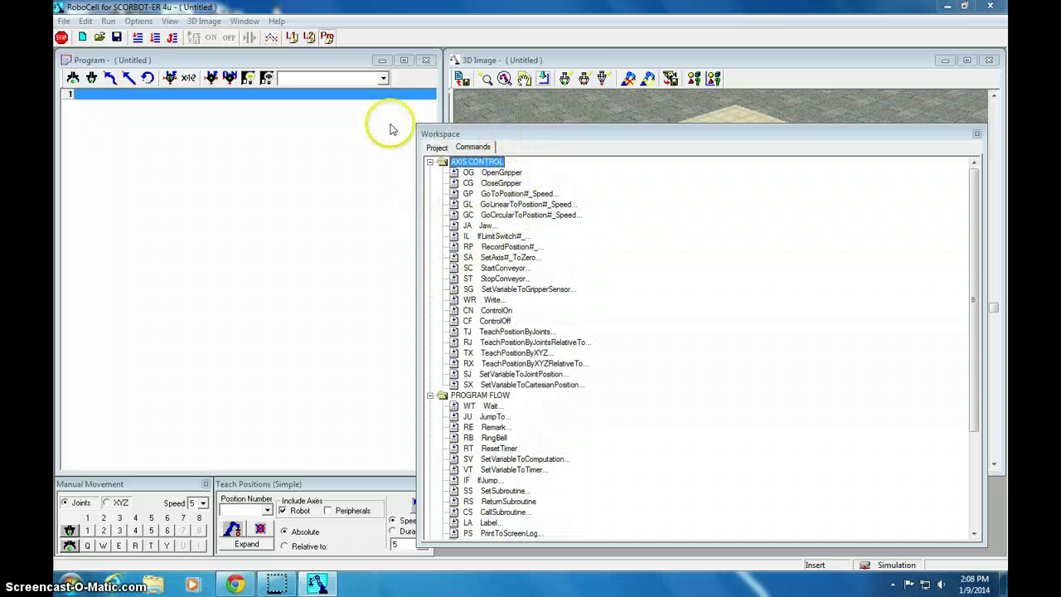
{"action": "left_click", "coordinate": [221, 96]}
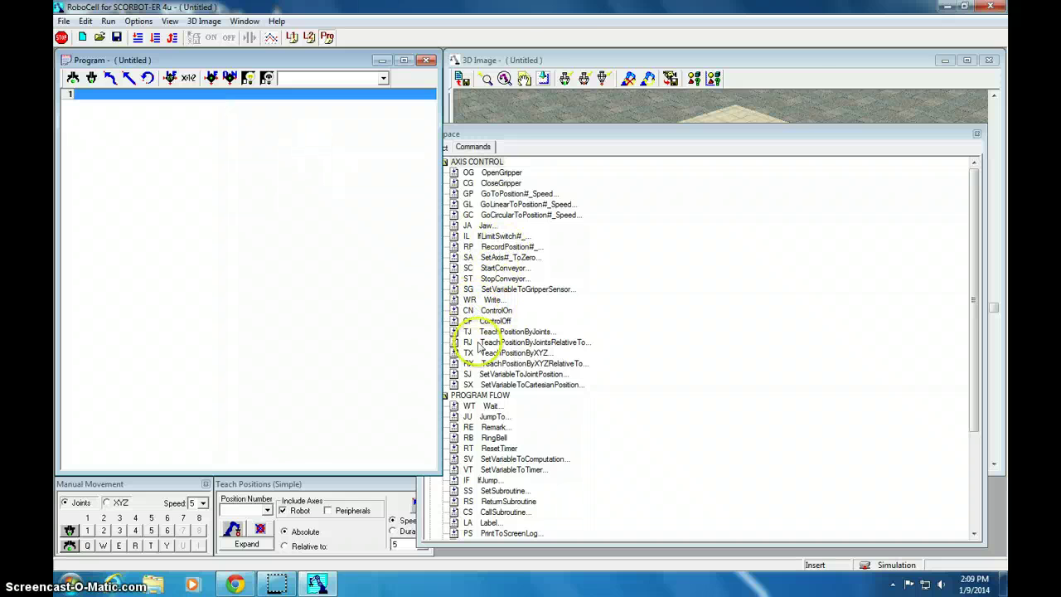
{"action": "left_click", "coordinate": [469, 428]}
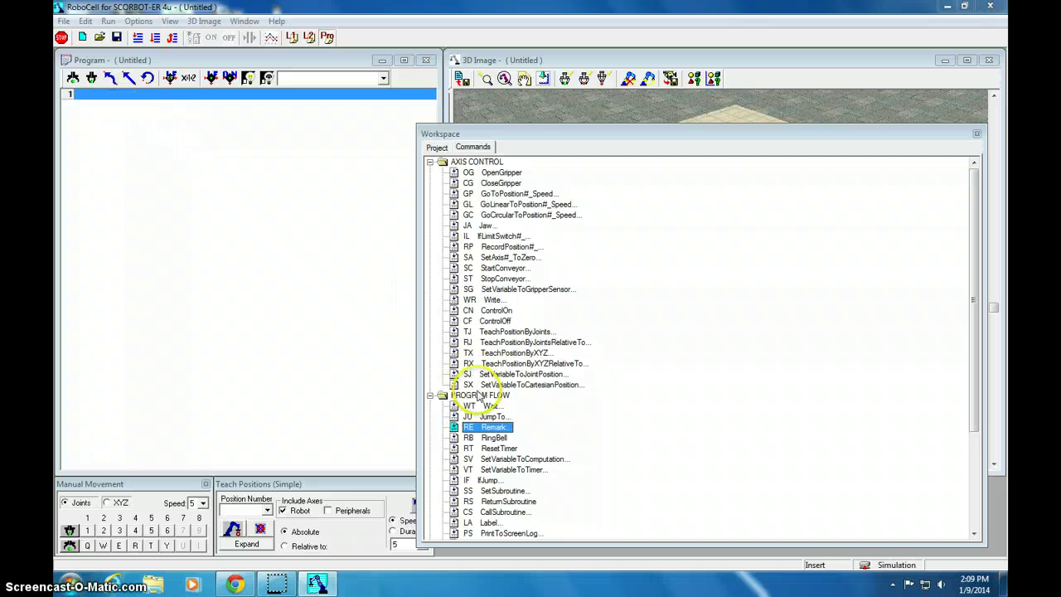
- Insert remarks 'Practice 1', the student's name, 'Period 5.6' and '1/9/14' on lines 1–4
{"action": "left_click", "coordinate": [86, 97]}
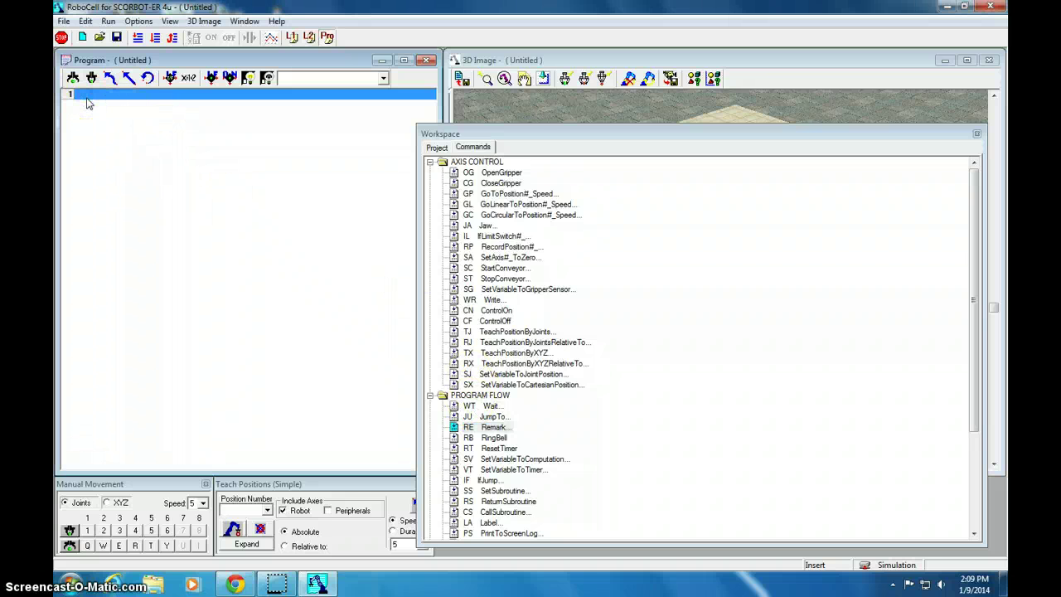
{"action": "key", "text": "e"}
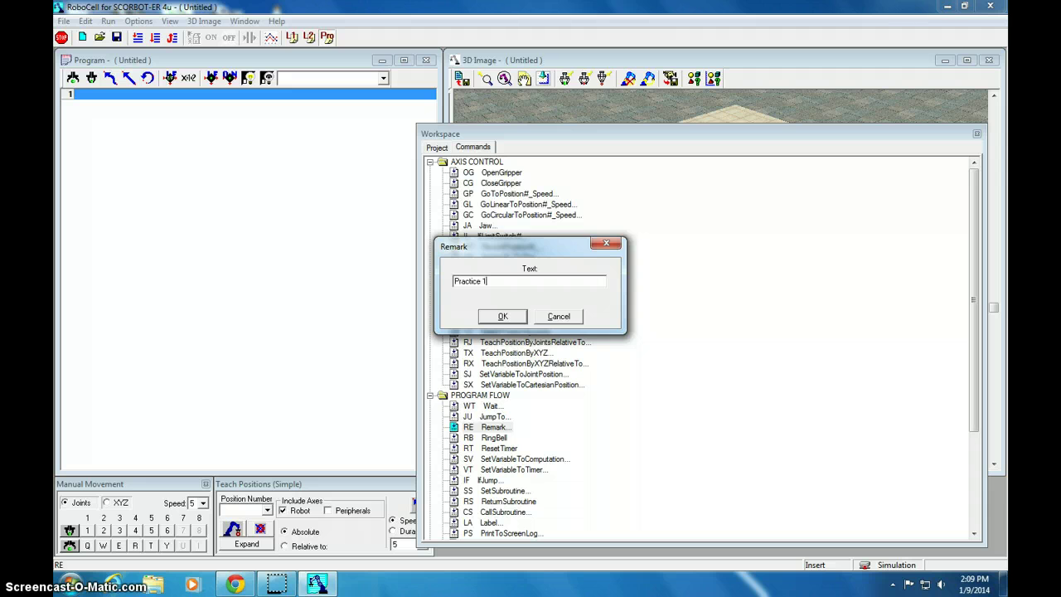
{"action": "type", "text": "Practice 1"}
{"action": "key", "text": "Return"}
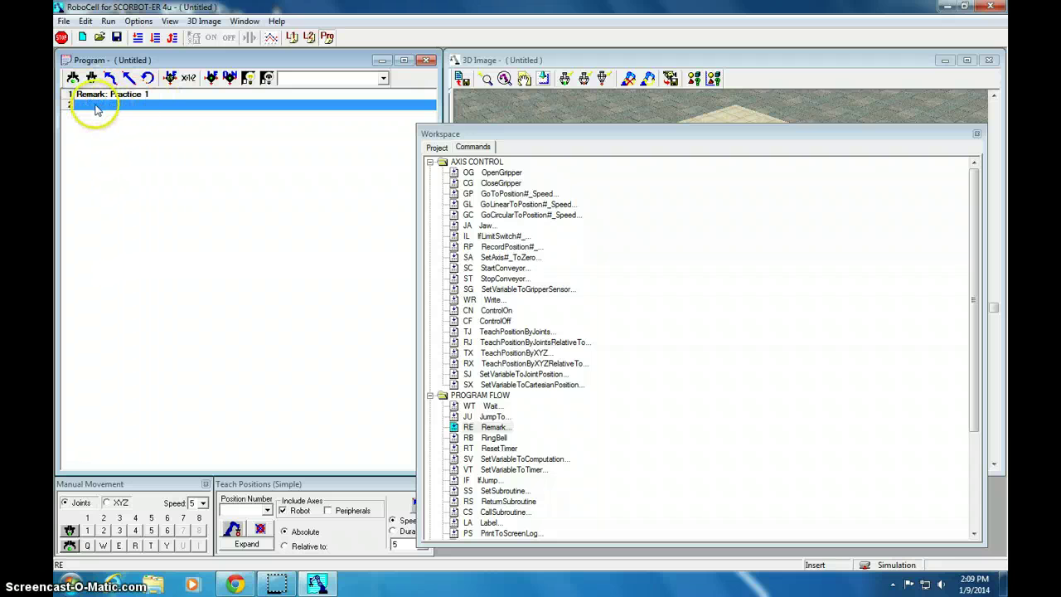
{"action": "key", "text": "Return"}
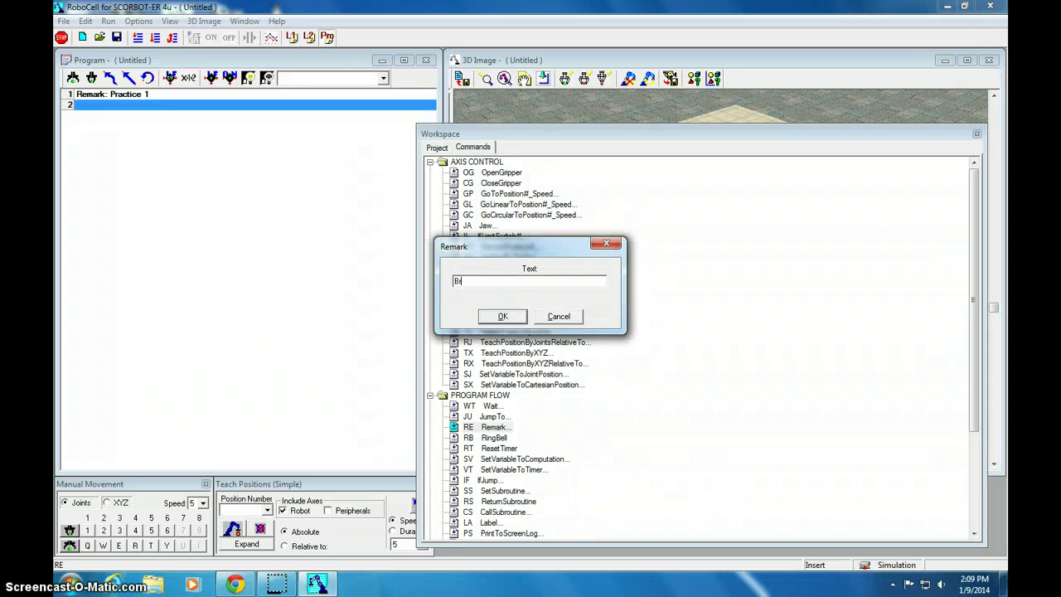
{"action": "key", "text": "Return"}
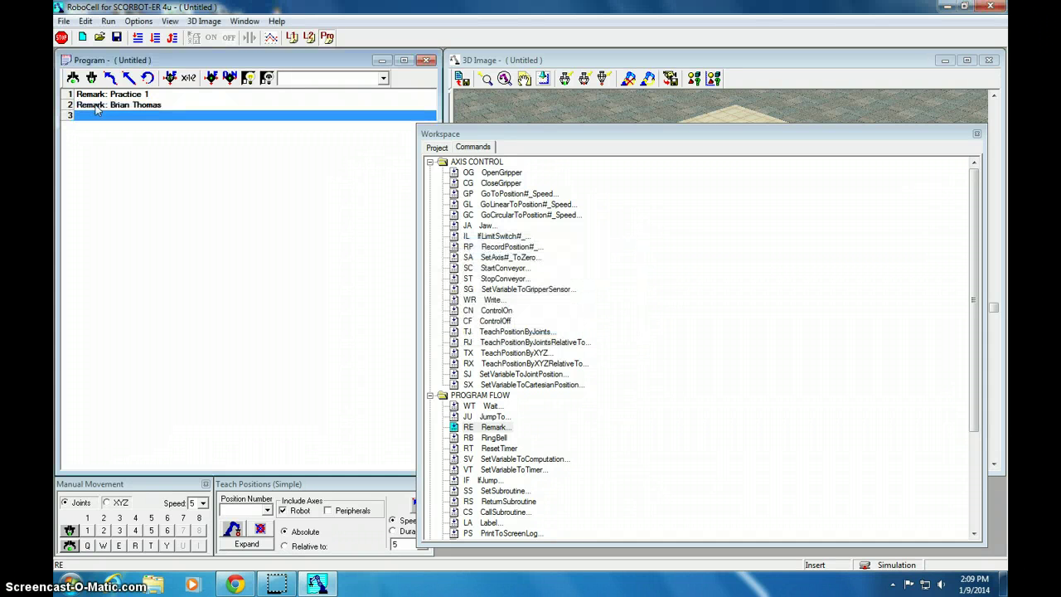
{"action": "type", "text": "RE"}
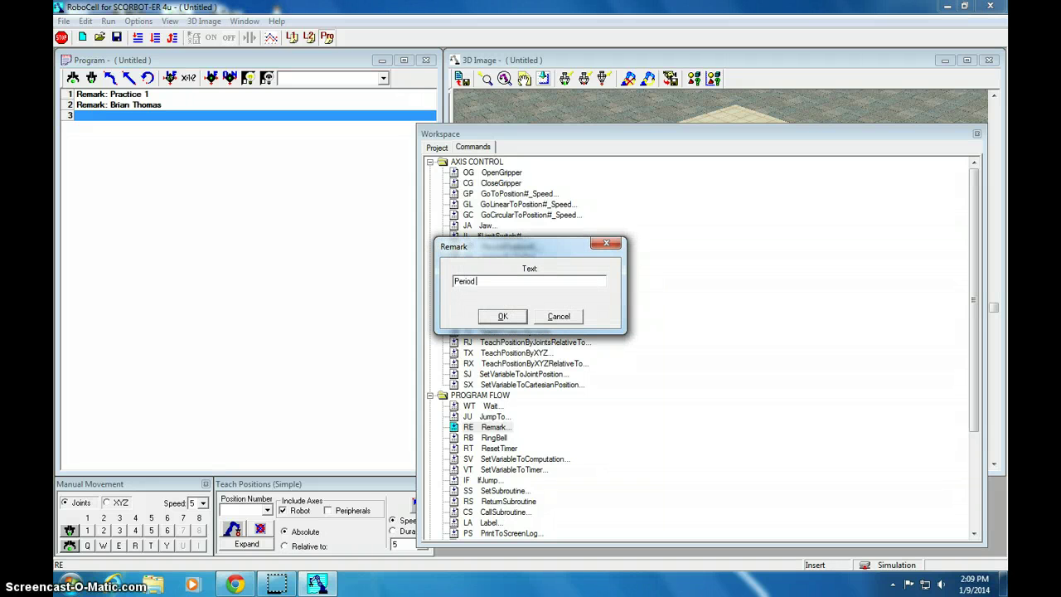
{"action": "key", "text": "Return"}
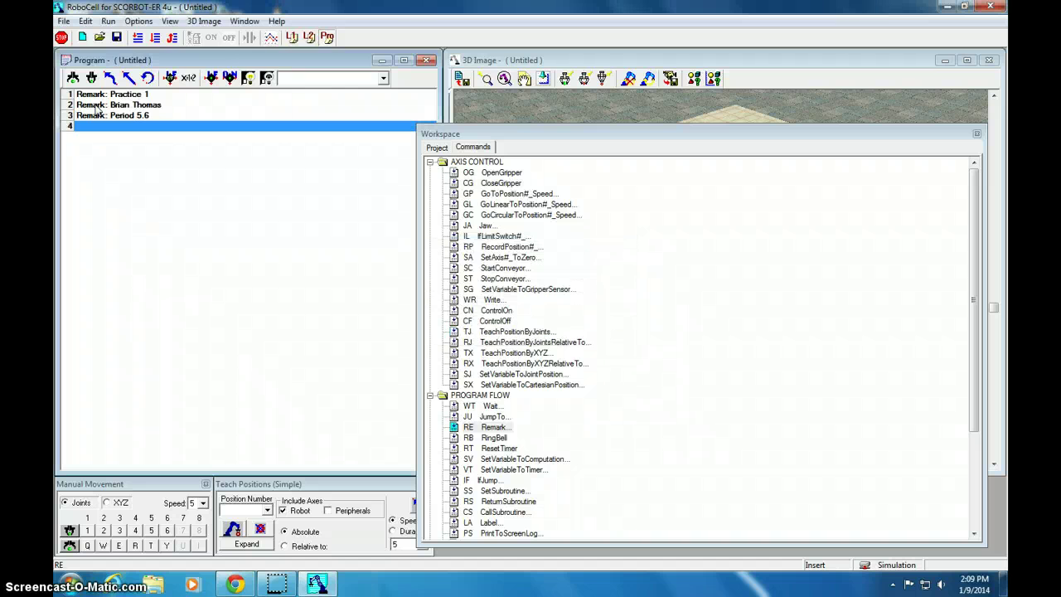
{"action": "type", "text": "RE1"}
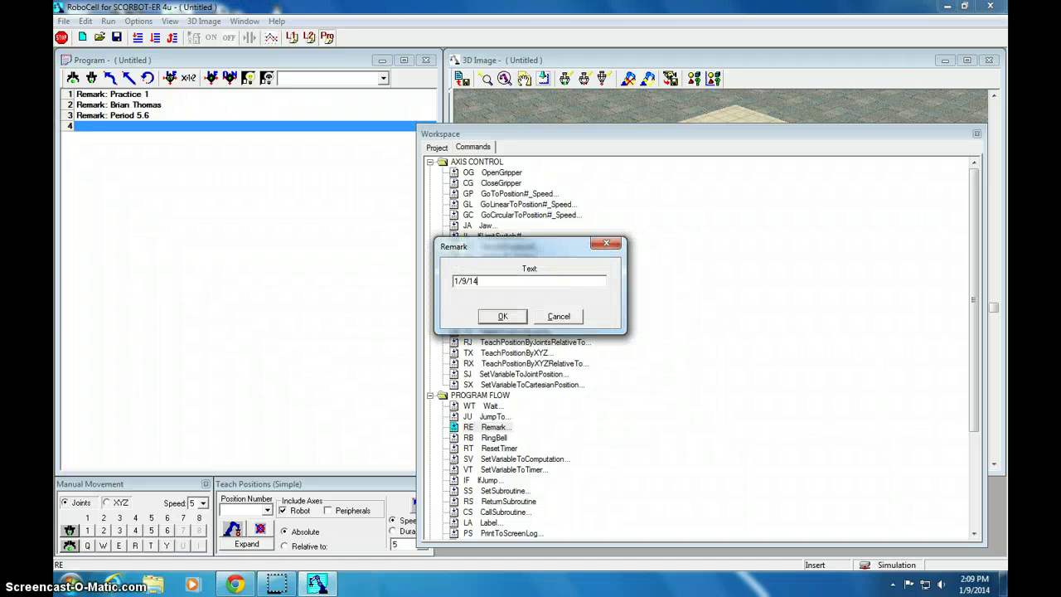
{"action": "type", "text": "/9/14"}
{"action": "key", "text": "Return"}
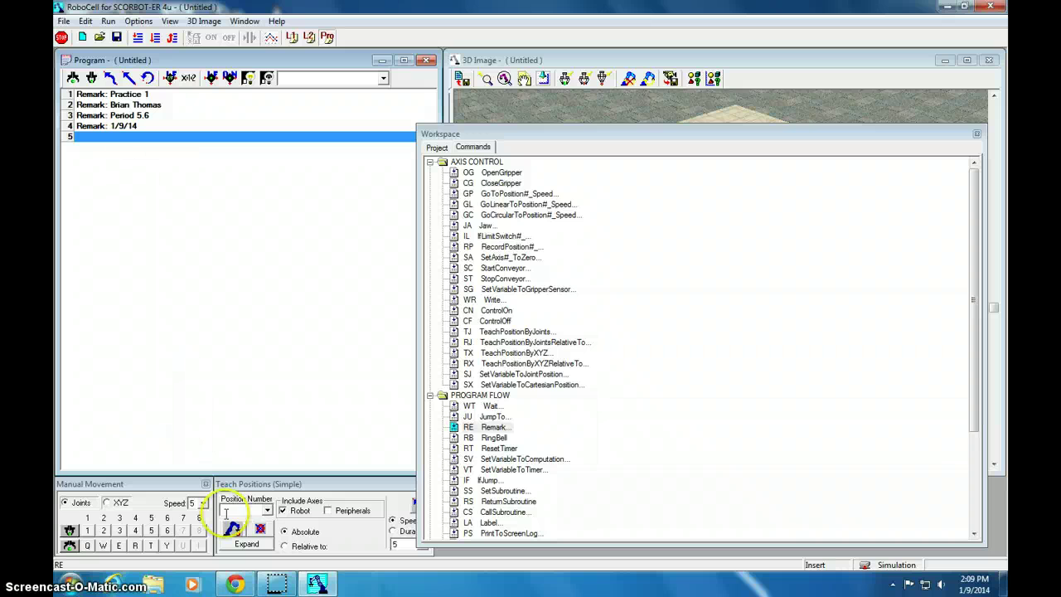
- Move the workspace aside and add Open Gripper (OG) as line 5
{"action": "mouse_move", "coordinate": [279, 587]}
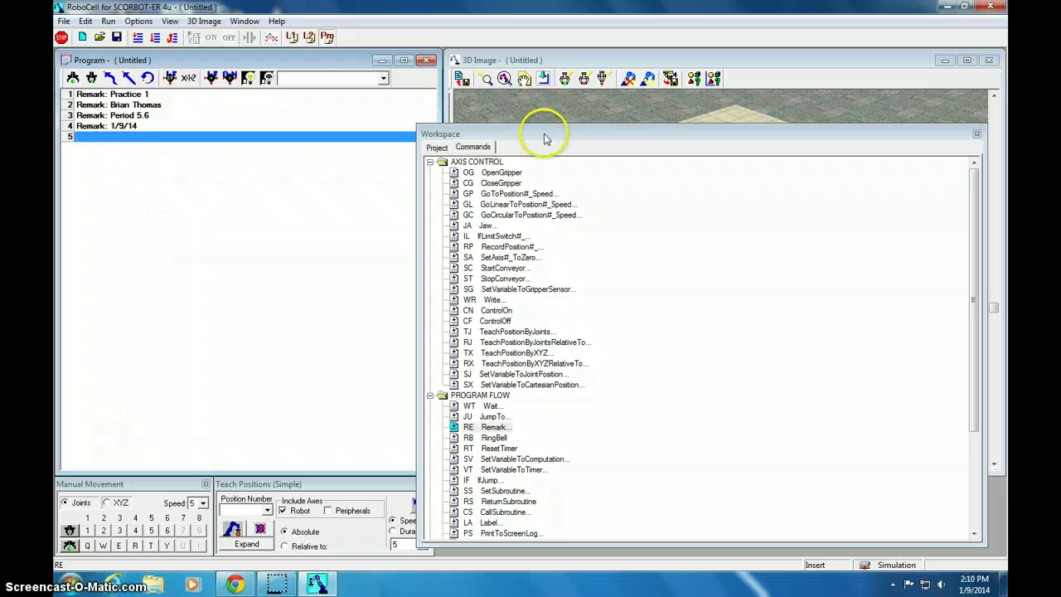
{"action": "left_click_drag", "start_coordinate": [545, 139], "coordinate": [541, 163]}
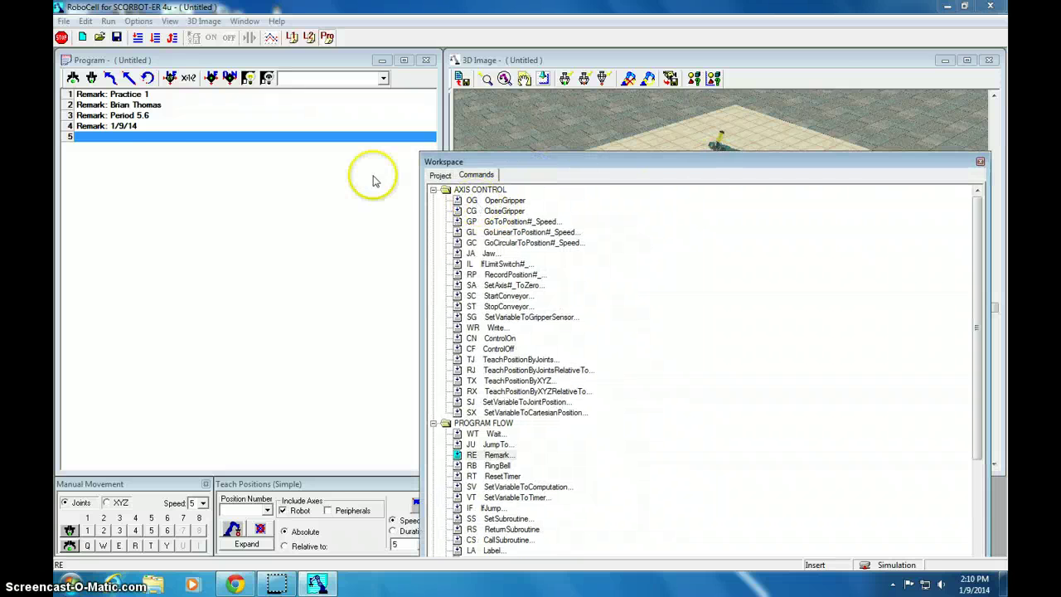
{"action": "left_click", "coordinate": [93, 143]}
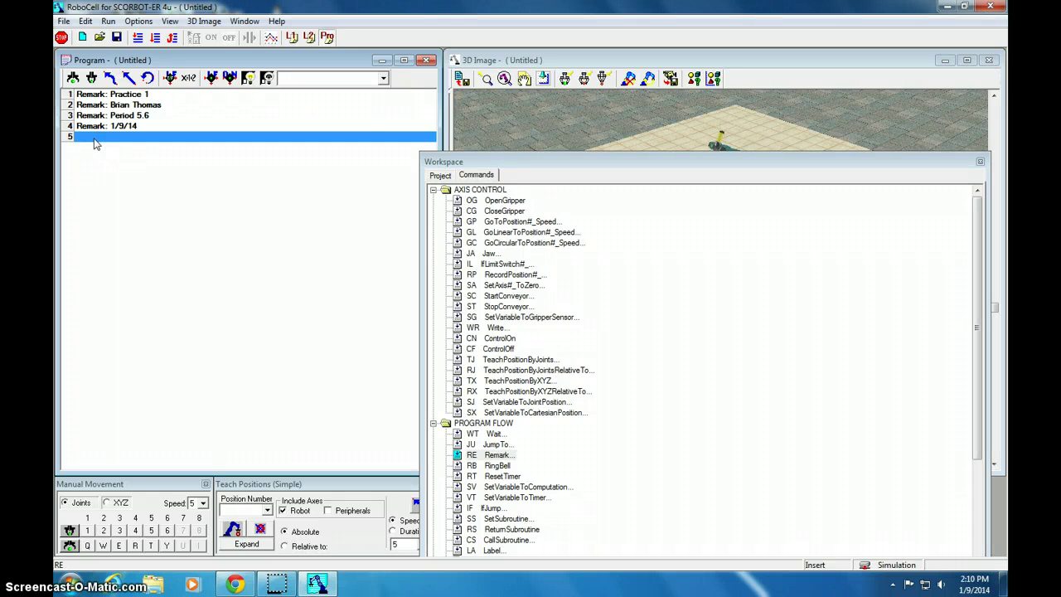
{"action": "type", "text": "OG"}
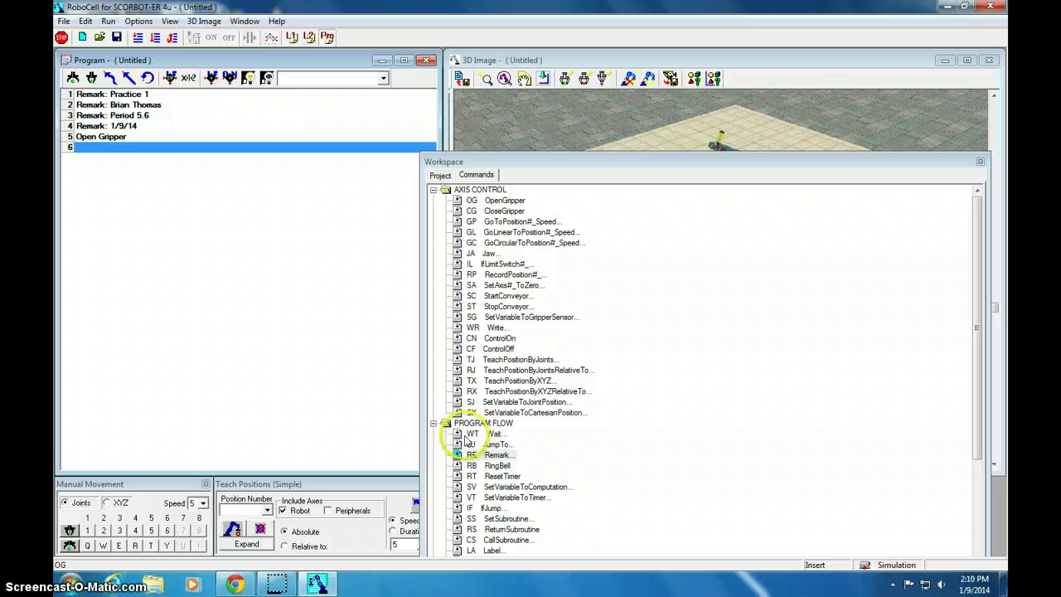
- Insert a Wait of 20 tenths of a second as line 6
{"action": "left_click", "coordinate": [473, 433]}
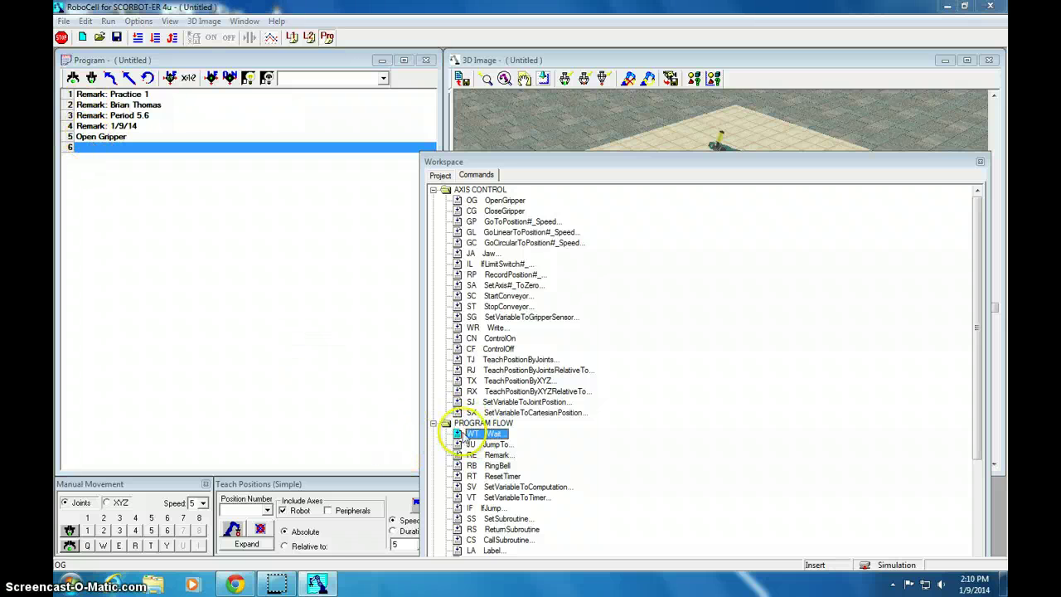
{"action": "double_click", "coordinate": [468, 434]}
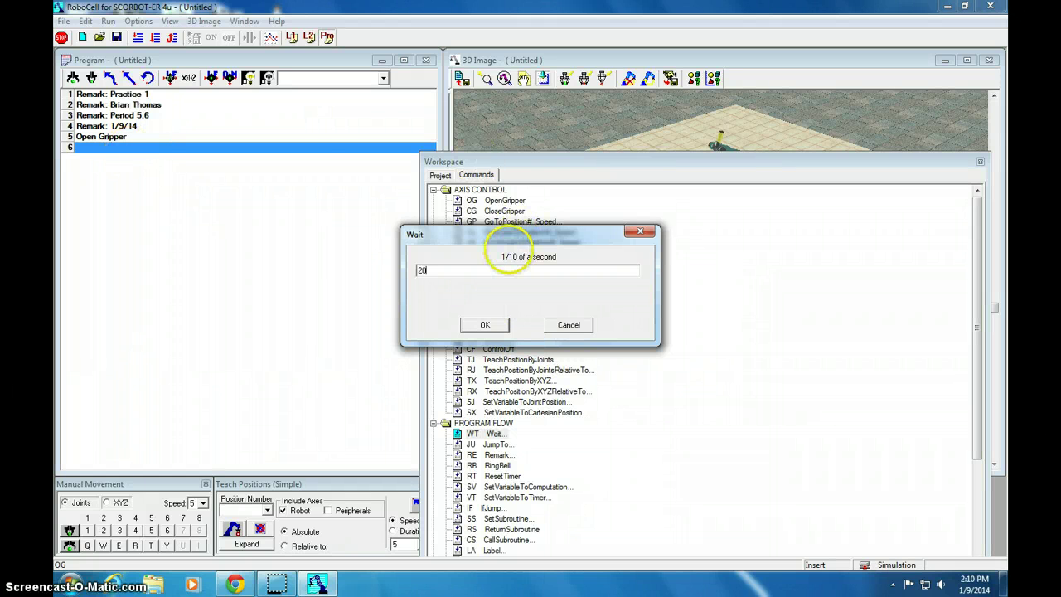
{"action": "key", "text": "Return"}
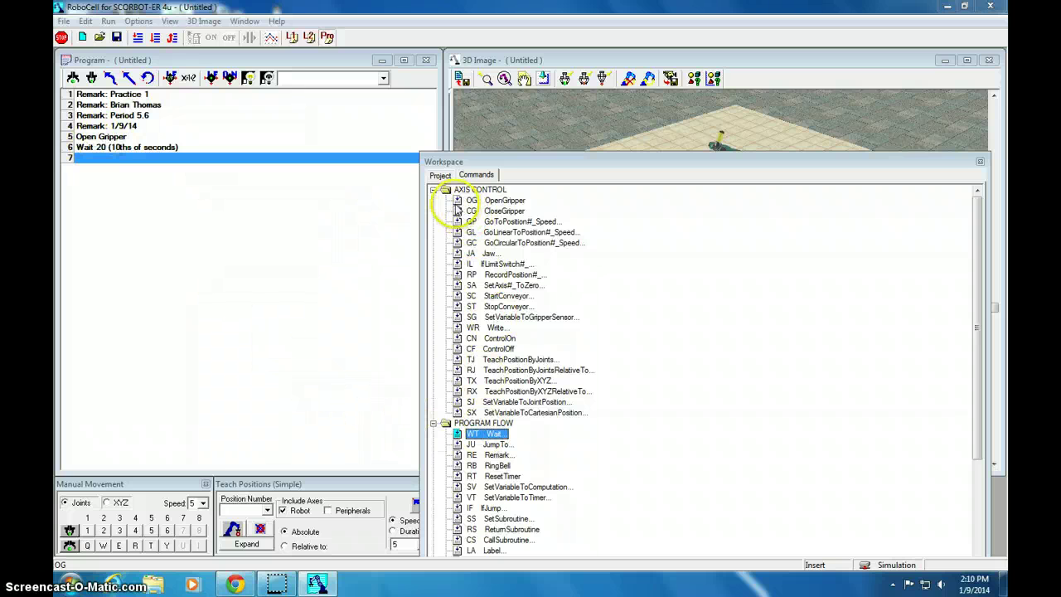
- Add Close Gripper (CG) as line 7
{"action": "left_click", "coordinate": [458, 212]}
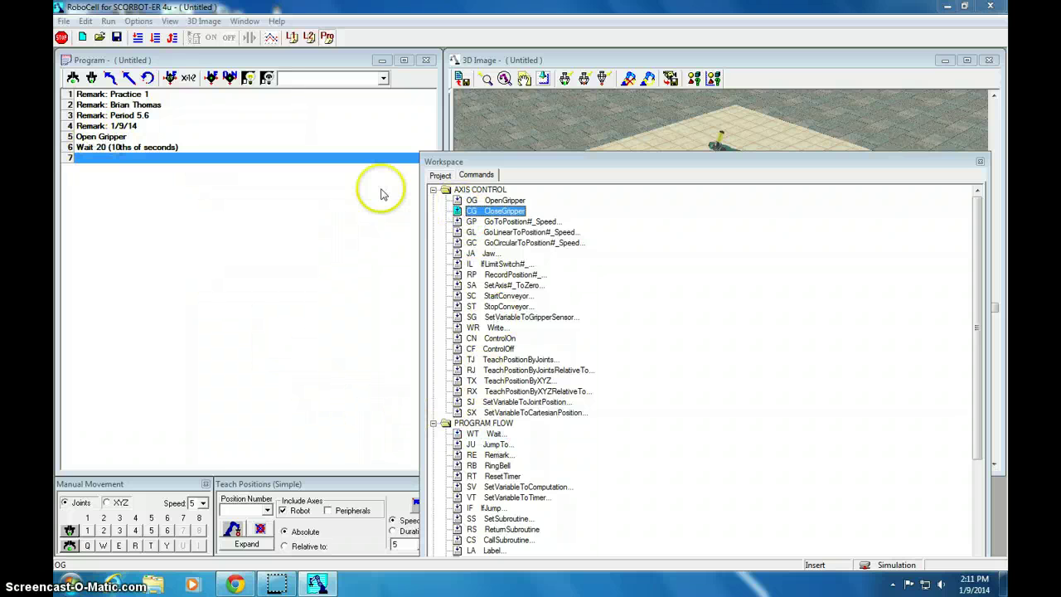
{"action": "left_click", "coordinate": [171, 158]}
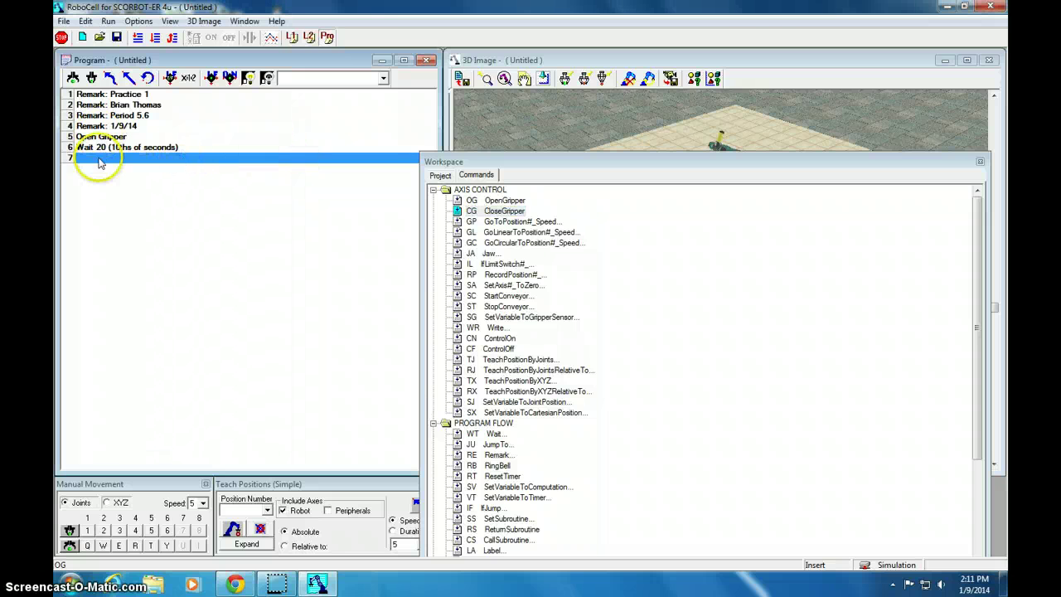
{"action": "left_click", "coordinate": [111, 61]}
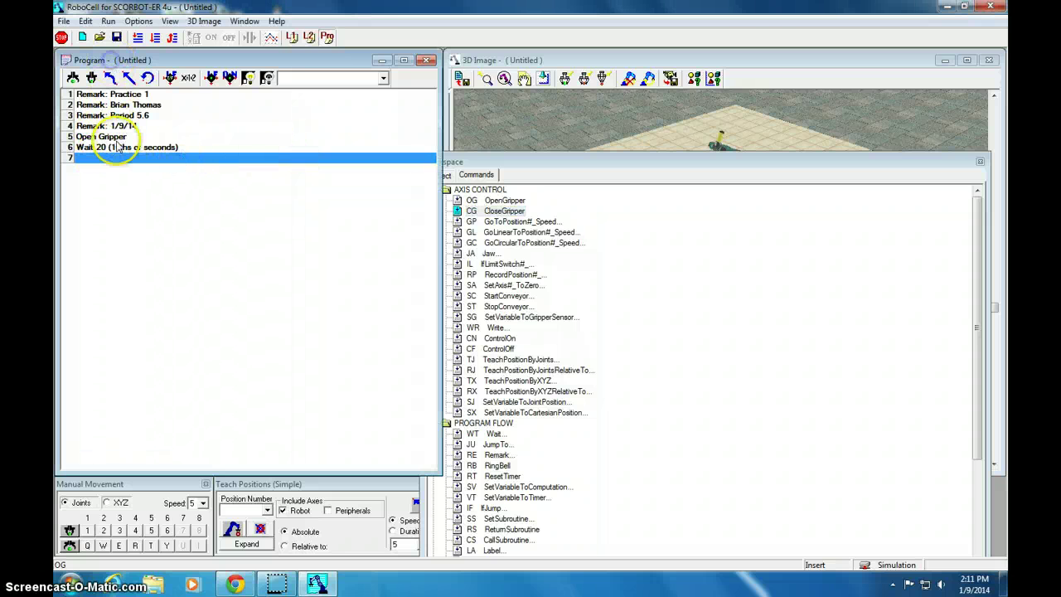
{"action": "type", "text": "CG"}
{"action": "left_click", "coordinate": [97, 175]}
- Re-dock the Workspace at the bottom via Simulation & Teach and select program line 1
{"action": "left_click_drag", "start_coordinate": [495, 162], "coordinate": [592, 330]}
{"action": "left_click", "coordinate": [334, 114]}
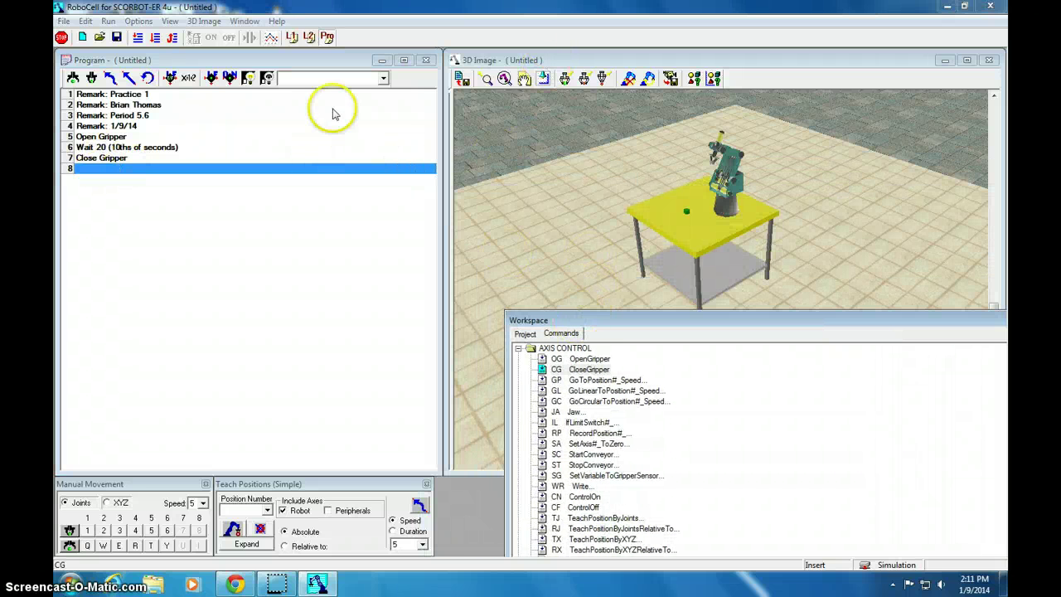
{"action": "left_click", "coordinate": [244, 21]}
{"action": "left_click", "coordinate": [248, 34]}
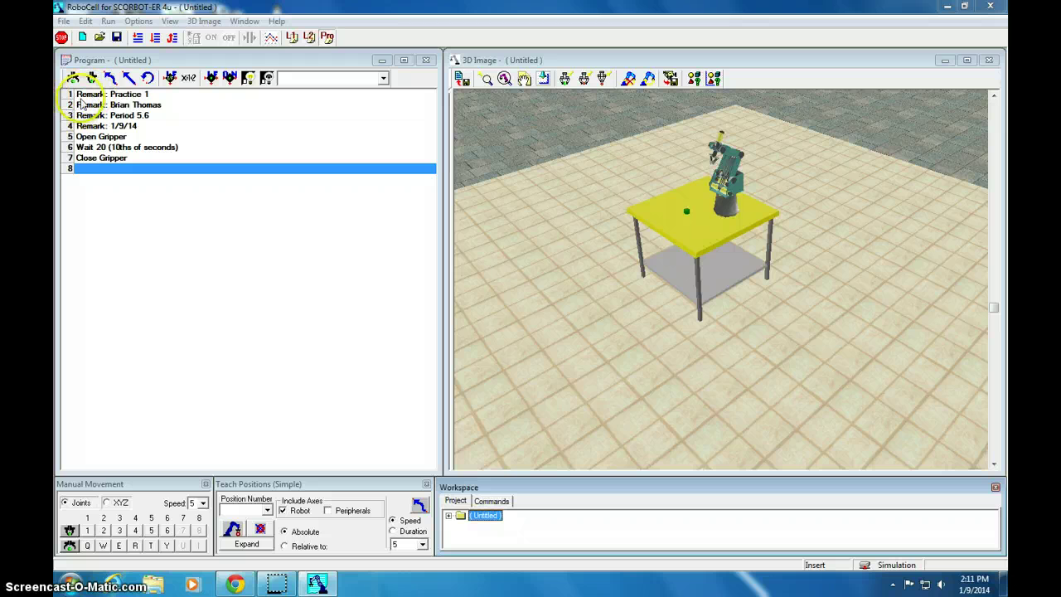
{"action": "left_click", "coordinate": [73, 95]}
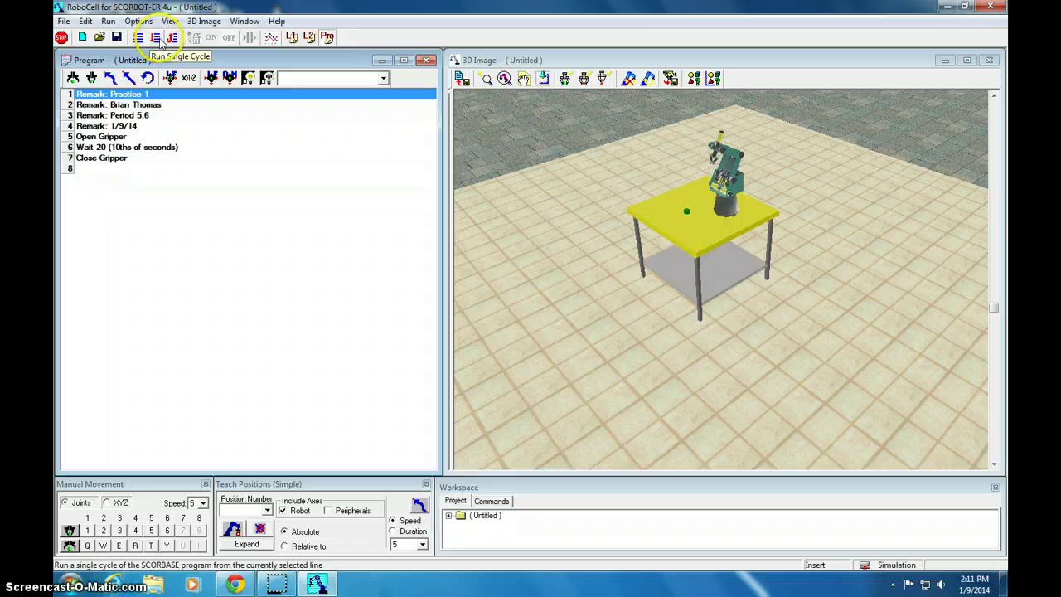
- Run the program continuously and zoom in on the robot and table
{"action": "left_click", "coordinate": [171, 38]}
{"action": "left_click", "coordinate": [171, 39]}
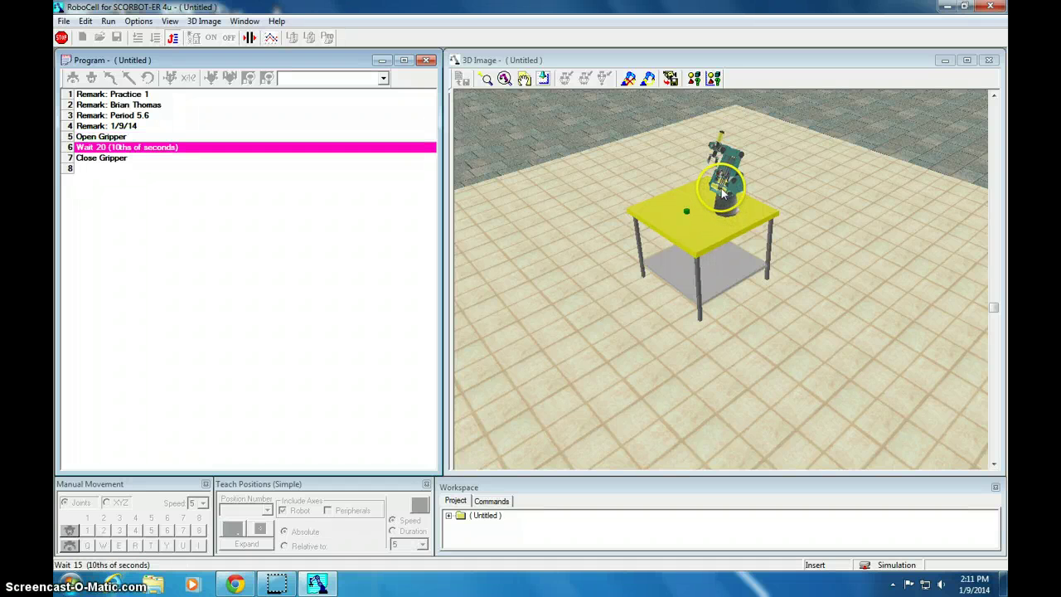
{"action": "right_click_drag", "start_coordinate": [722, 195], "coordinate": [727, 120]}
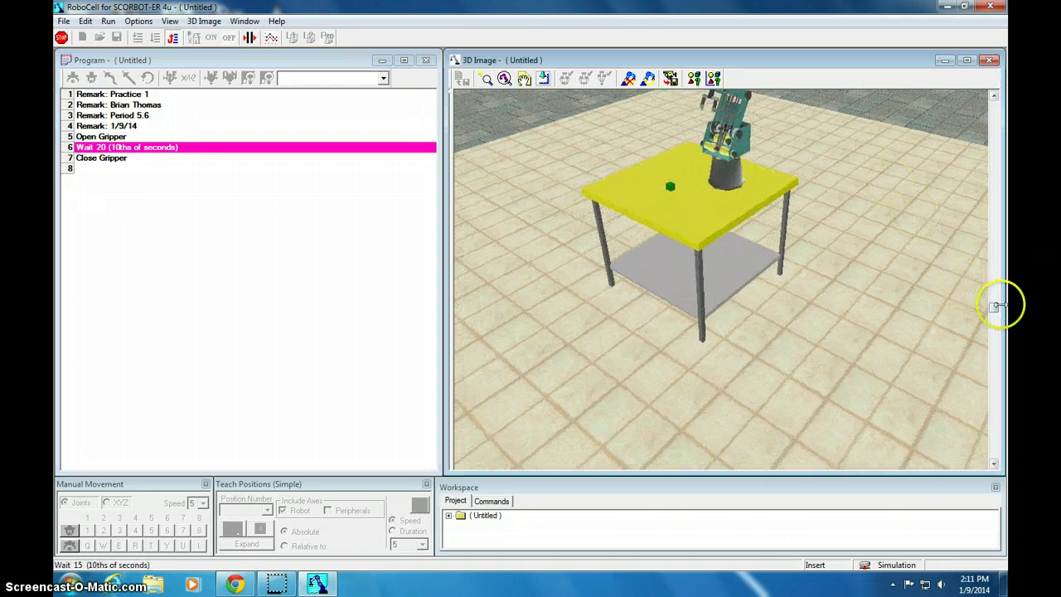
{"action": "left_click_drag", "start_coordinate": [994, 306], "coordinate": [993, 222]}
- Pan and zoom close on the robot and table, then stop the run and select empty line 8
{"action": "left_click", "coordinate": [524, 77]}
{"action": "left_click", "coordinate": [694, 253]}
{"action": "left_click_drag", "start_coordinate": [694, 253], "coordinate": [696, 328]}
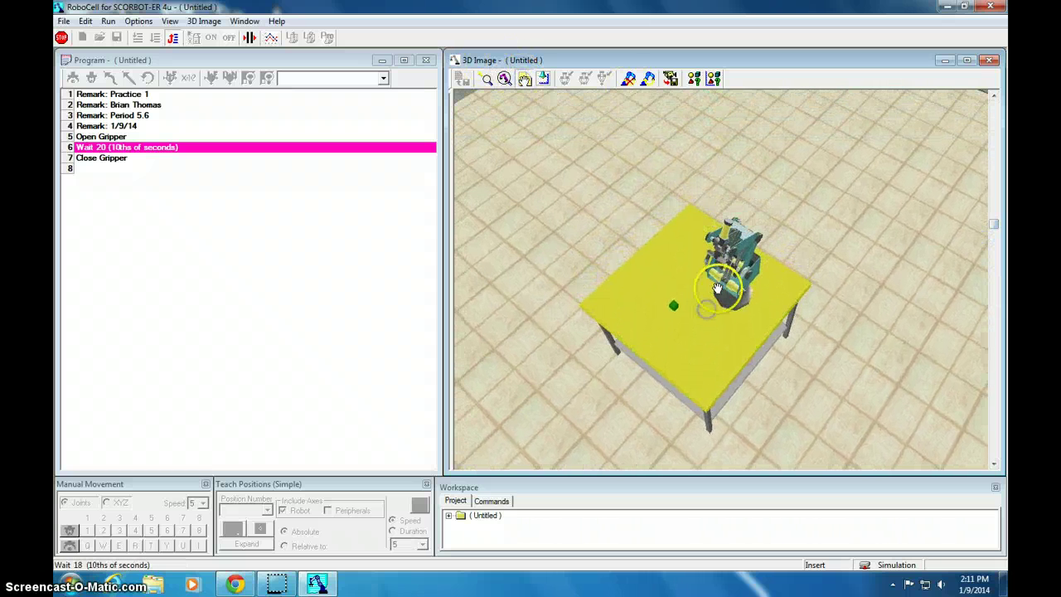
{"action": "right_click_drag", "start_coordinate": [796, 273], "coordinate": [813, 219]}
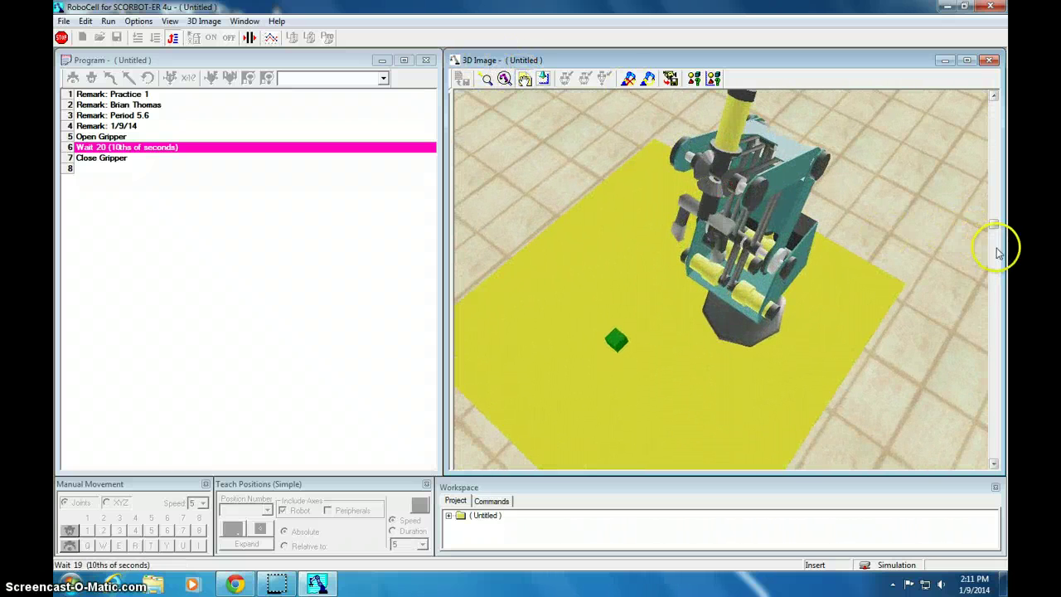
{"action": "left_click_drag", "start_coordinate": [997, 227], "coordinate": [992, 261]}
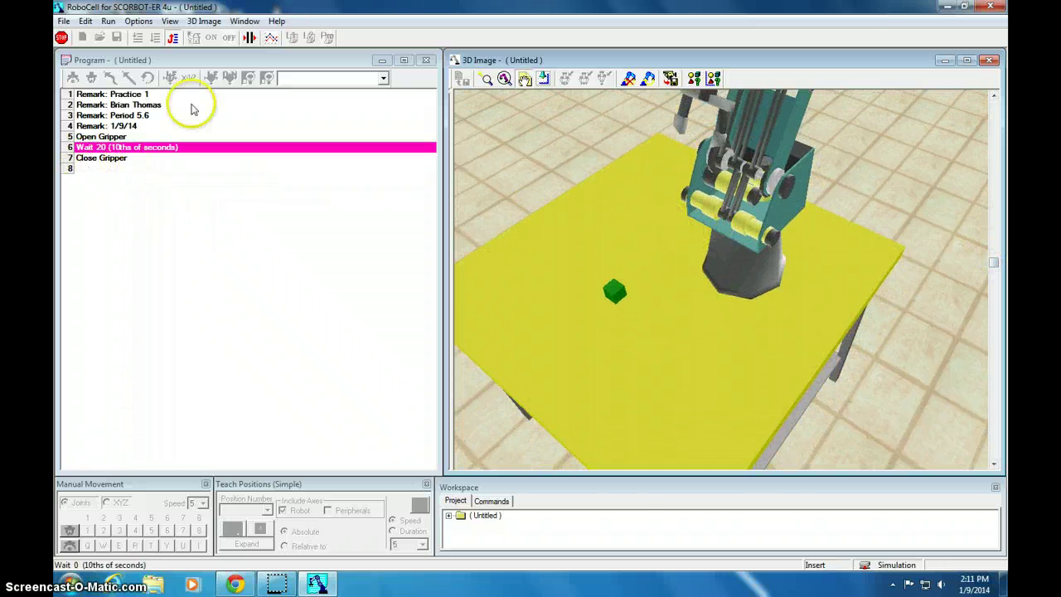
{"action": "left_click", "coordinate": [61, 37]}
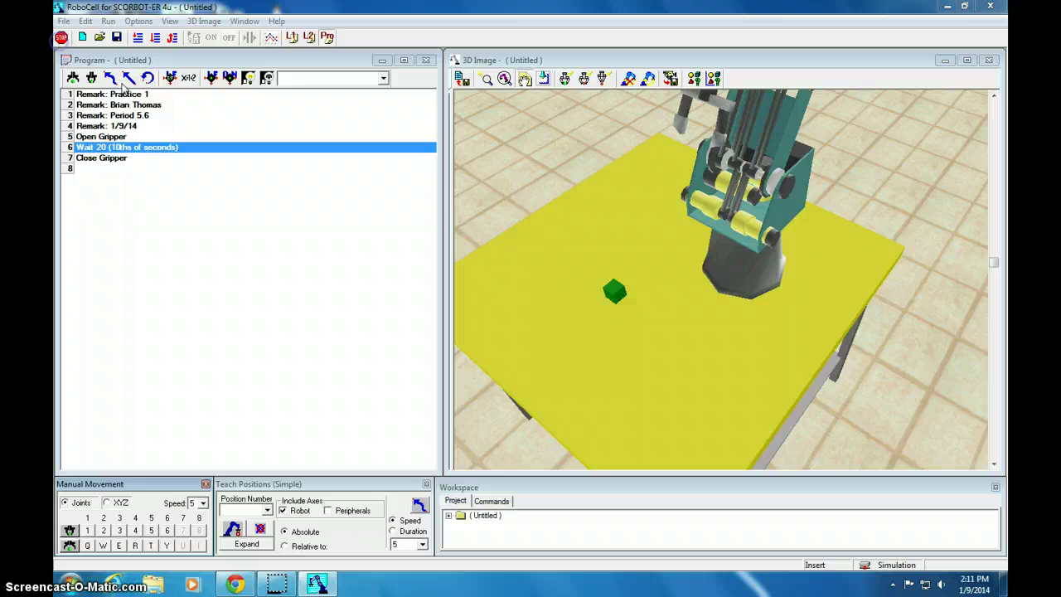
{"action": "left_click", "coordinate": [86, 169]}
- Insert Wait 10 as line 8, then run continuously starting from line 5 Open Gripper
{"action": "key", "text": "t"}
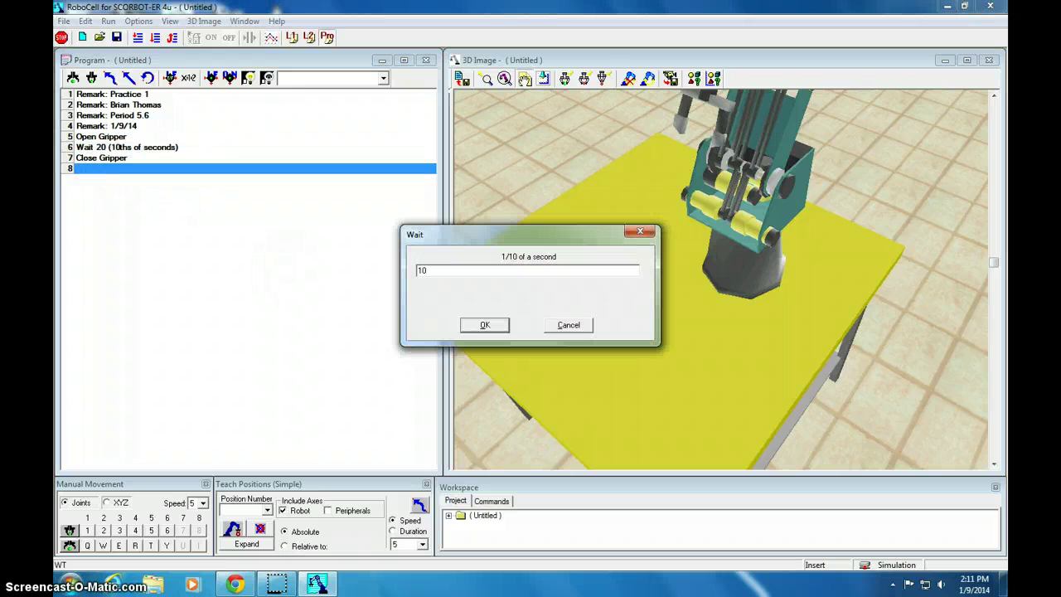
{"action": "type", "text": "10"}
{"action": "key", "text": "Return"}
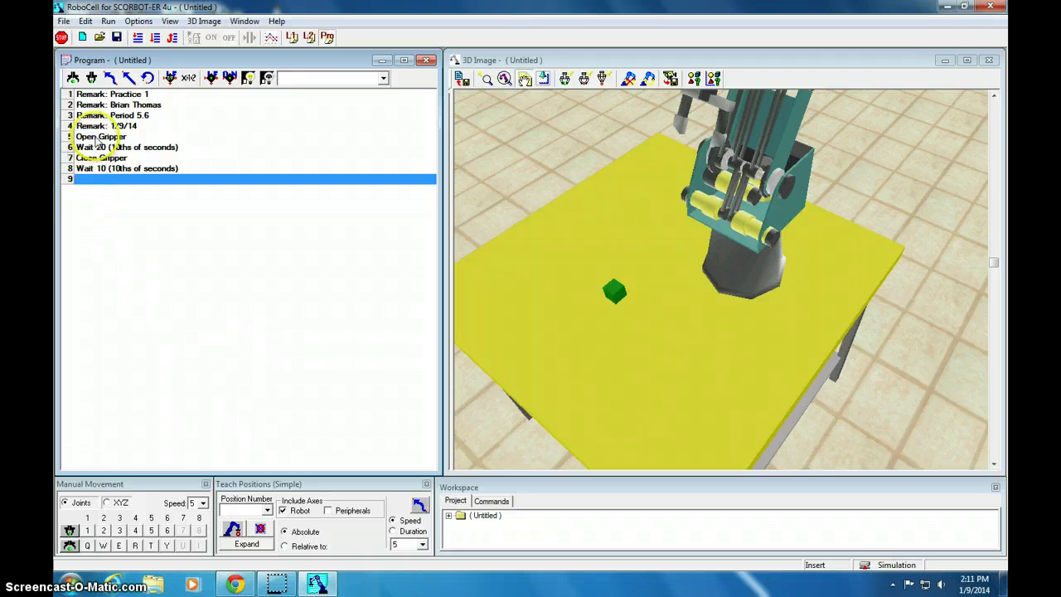
{"action": "left_click", "coordinate": [97, 139]}
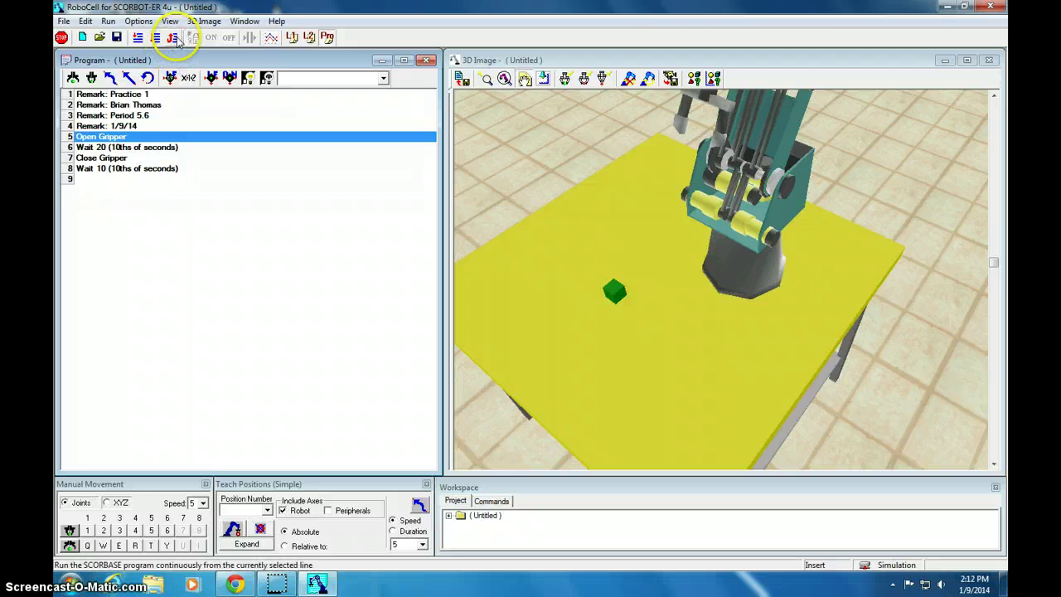
{"action": "left_click", "coordinate": [173, 38]}
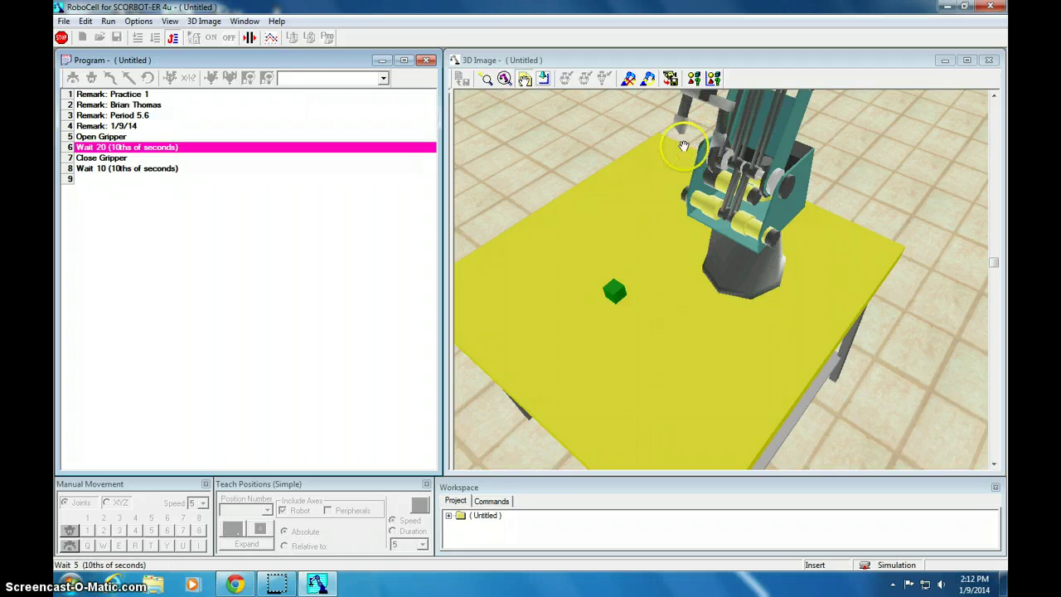
- Stop the run and delete the Open Gripper, Wait 20 and Close Gripper lines
{"action": "left_click", "coordinate": [64, 40]}
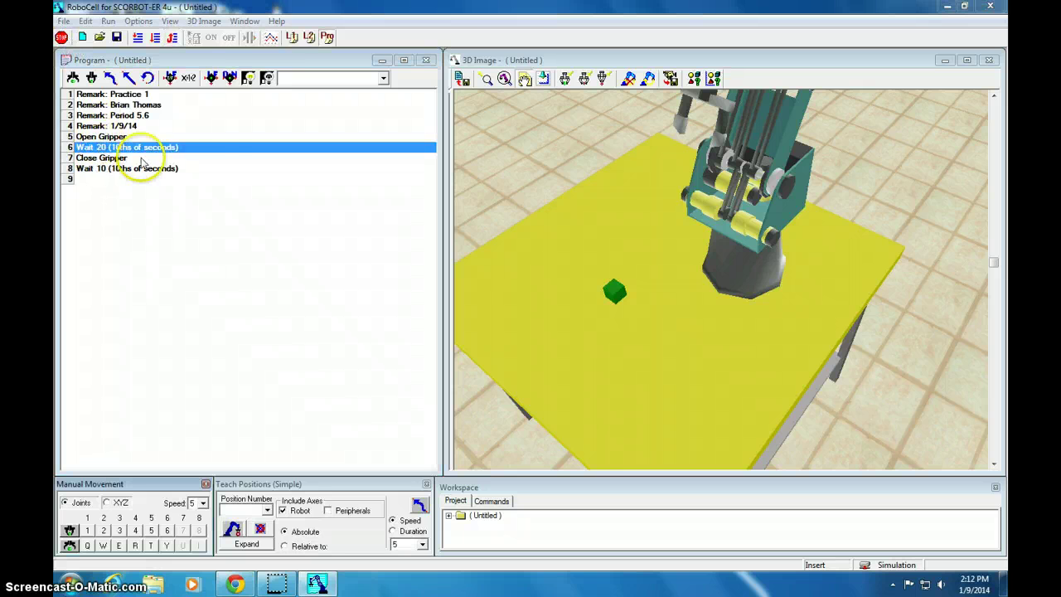
{"action": "left_click", "coordinate": [68, 137]}
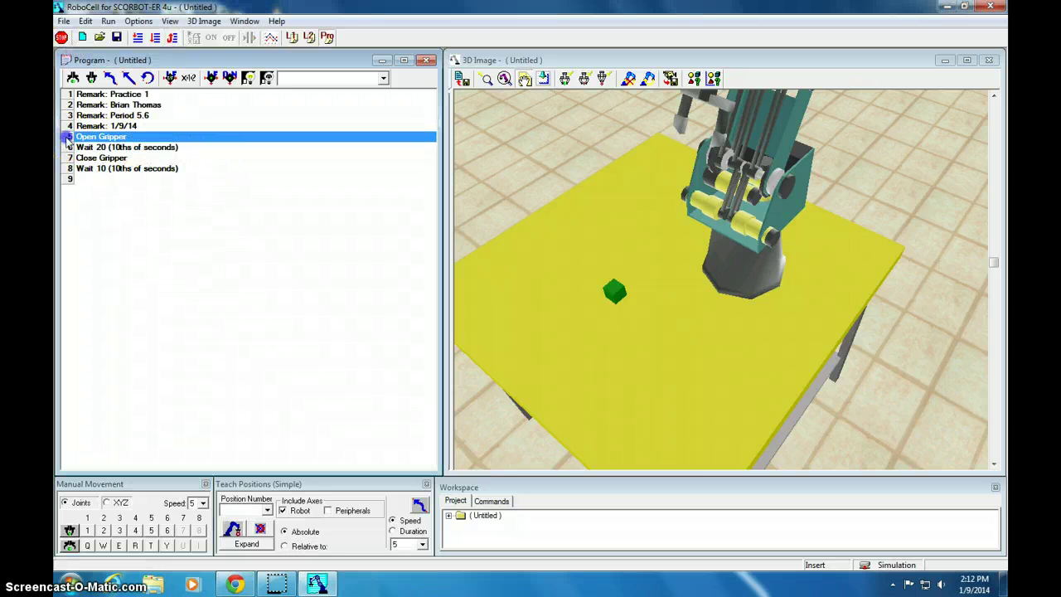
{"action": "left_click_drag", "start_coordinate": [706, 246], "coordinate": [678, 262]}
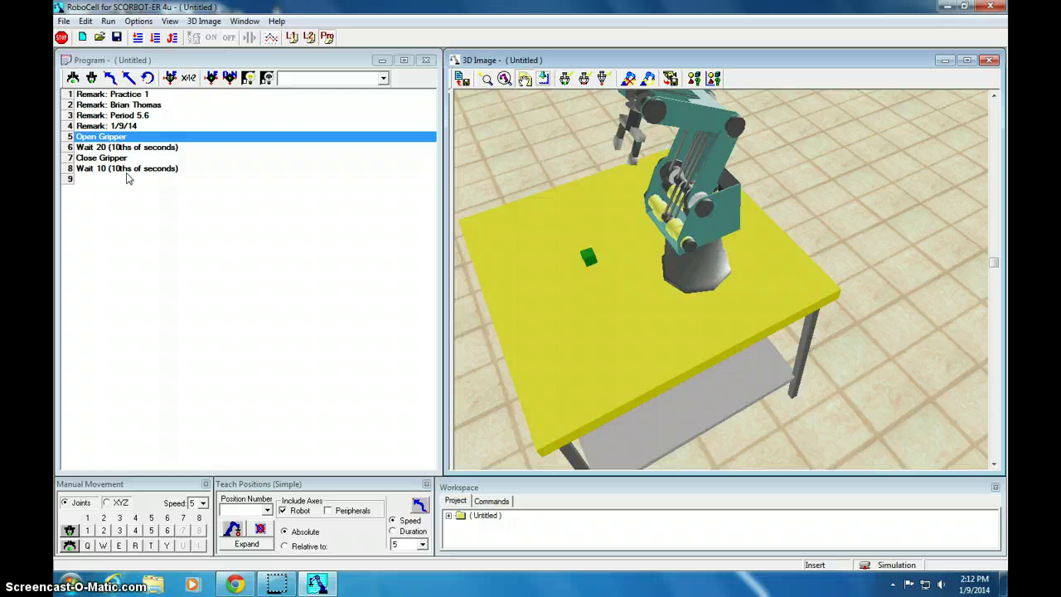
{"action": "left_click", "coordinate": [110, 60]}
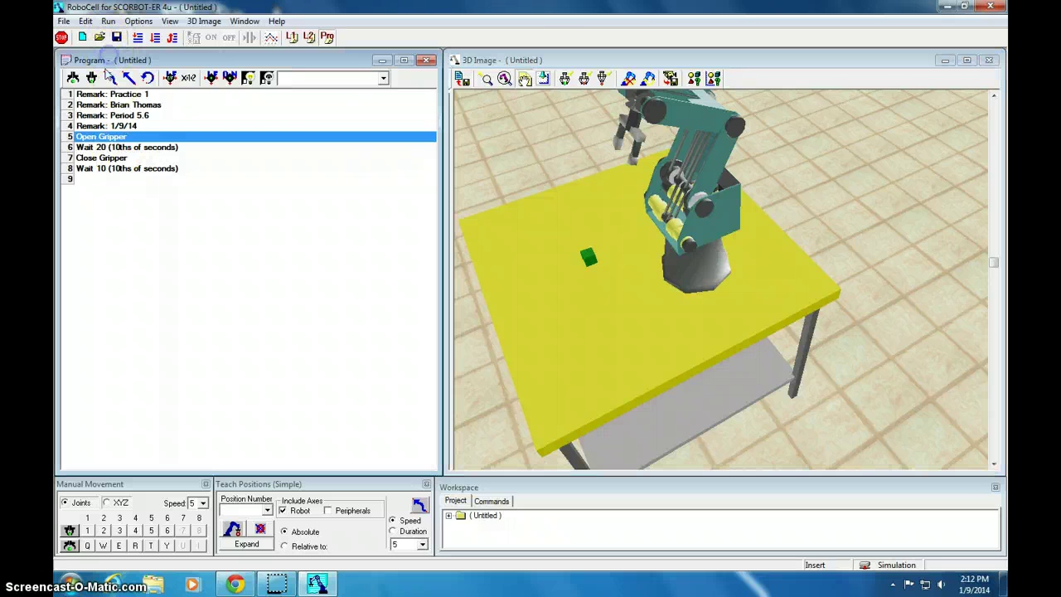
{"action": "key", "text": "Delete"}
{"action": "key", "text": "Delete"}
{"action": "key", "text": "Delete"}
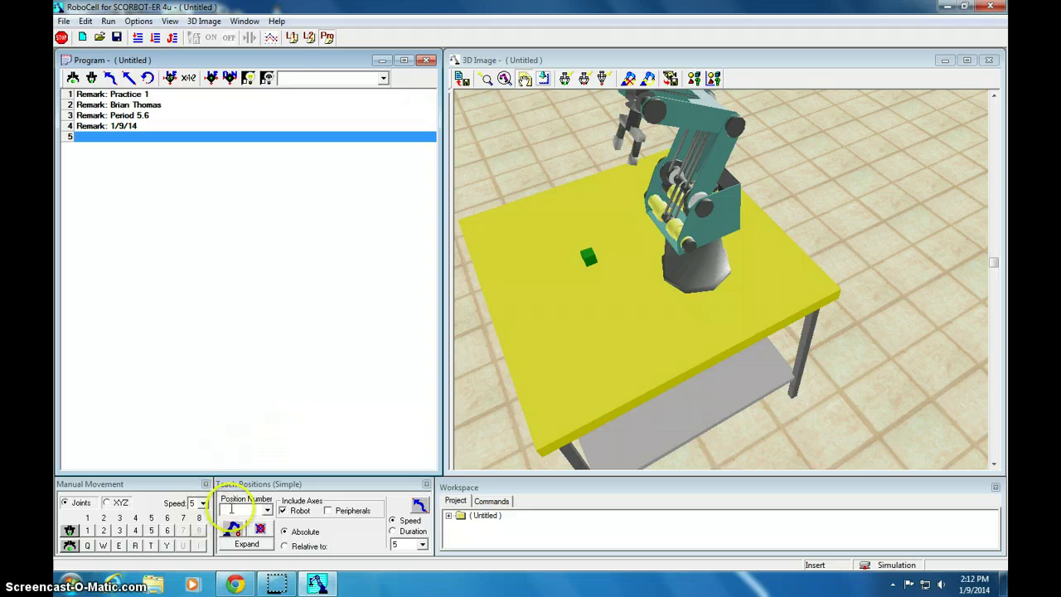
- Record the robot's current pose as position 99 in Teach Positions
{"action": "left_click", "coordinate": [246, 487]}
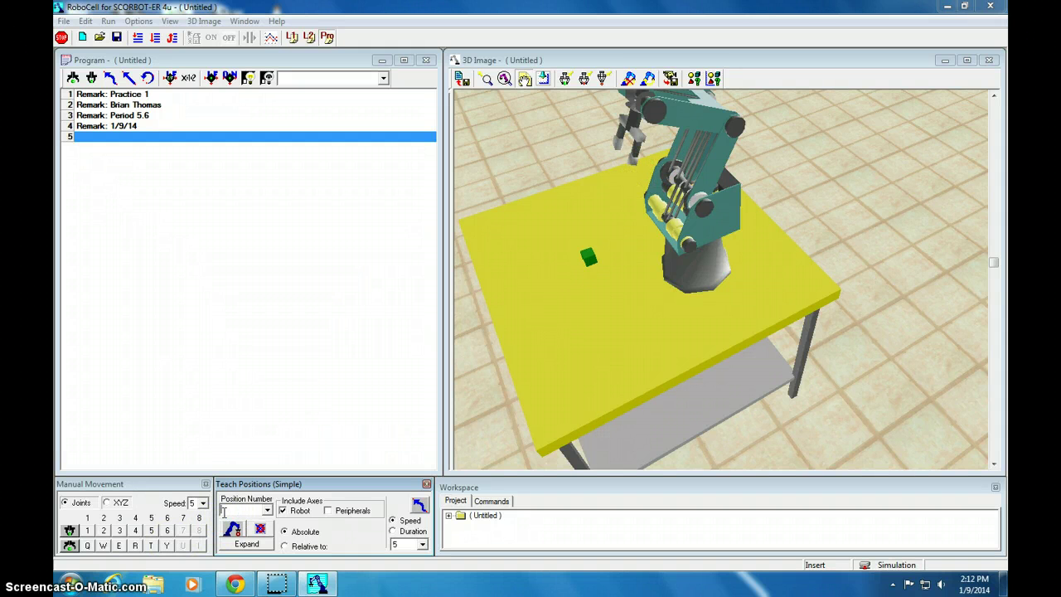
{"action": "left_click", "coordinate": [273, 483]}
{"action": "left_click", "coordinate": [235, 532]}
{"action": "left_click", "coordinate": [268, 511]}
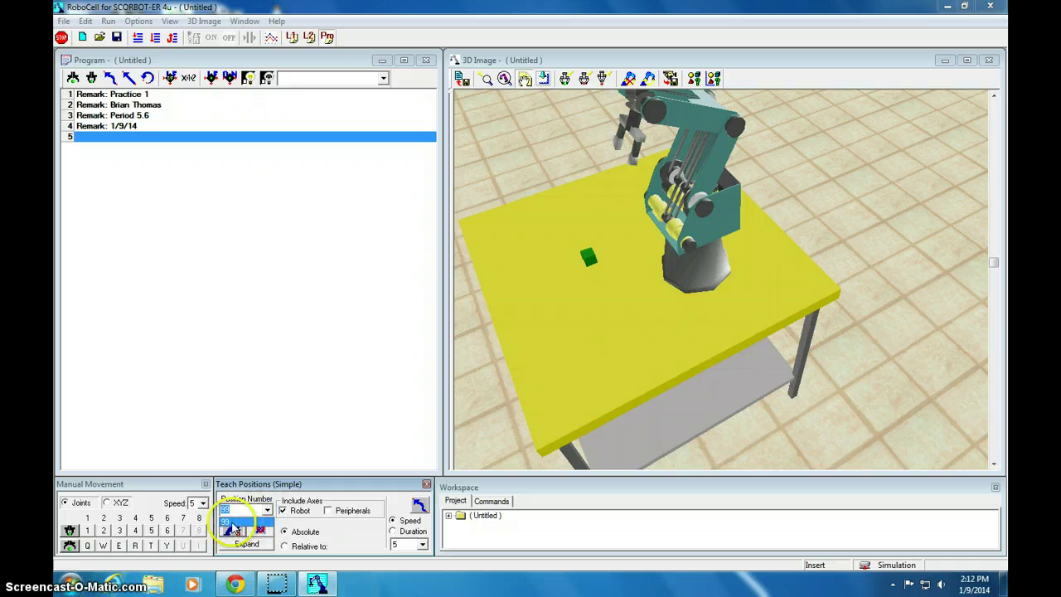
{"action": "left_click", "coordinate": [233, 523]}
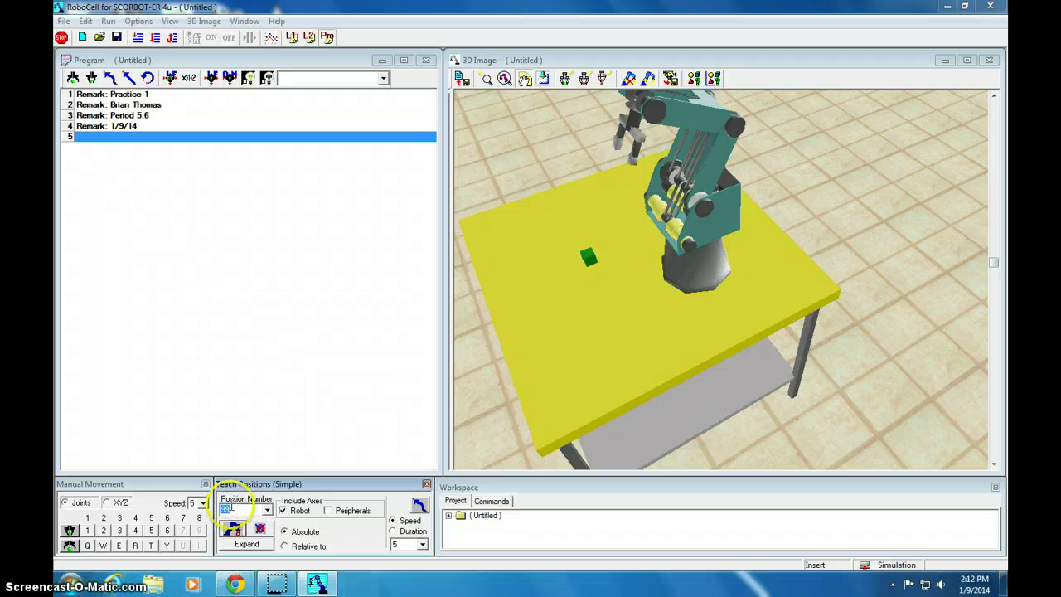
- Switch manual movement to XYZ coordinates and rotate the view to face the table
{"action": "left_click", "coordinate": [111, 483]}
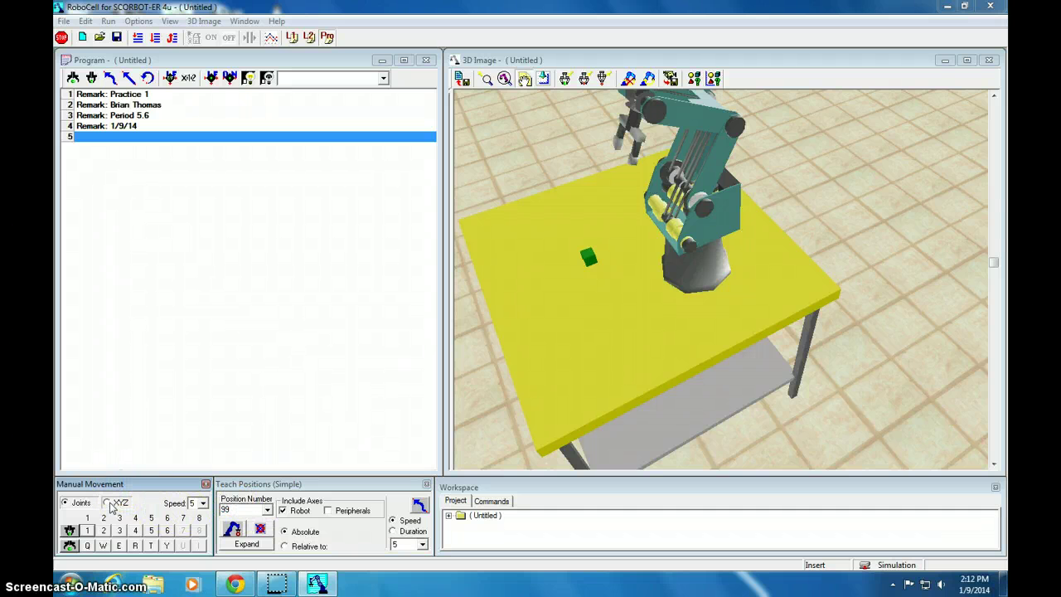
{"action": "left_click", "coordinate": [106, 503]}
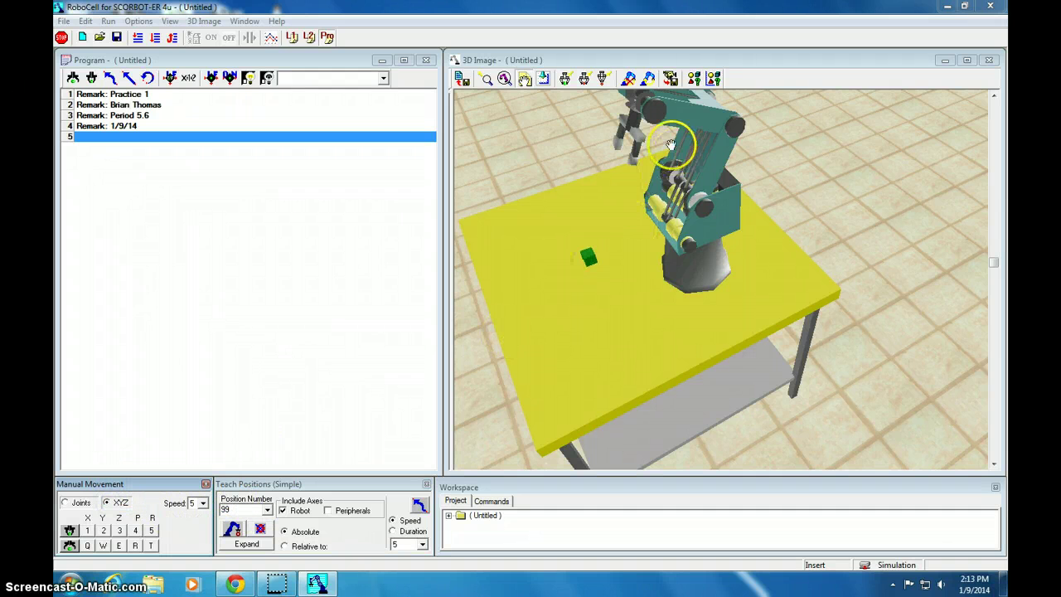
{"action": "right_click_drag", "start_coordinate": [611, 237], "coordinate": [609, 263]}
{"action": "left_click", "coordinate": [66, 502]}
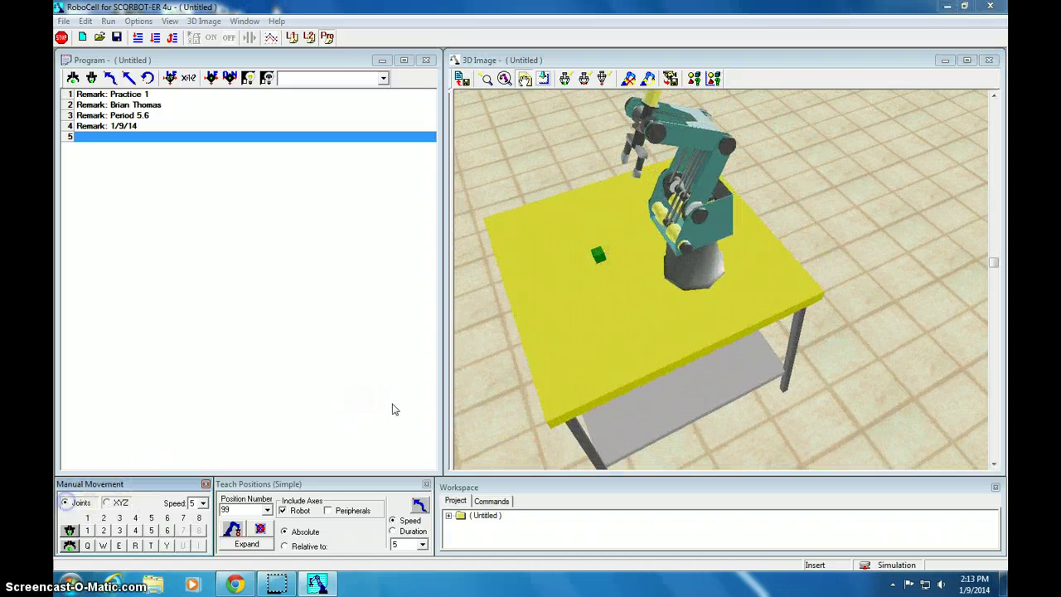
{"action": "left_click_drag", "start_coordinate": [739, 142], "coordinate": [620, 113]}
{"action": "left_click", "coordinate": [107, 503]}
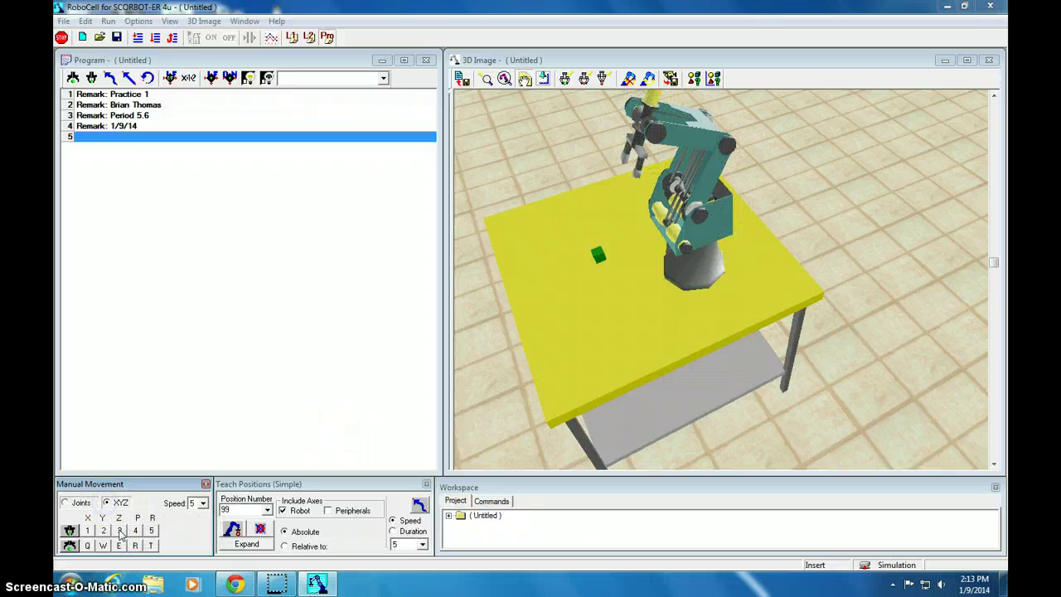
{"action": "left_click_drag", "start_coordinate": [625, 237], "coordinate": [701, 254]}
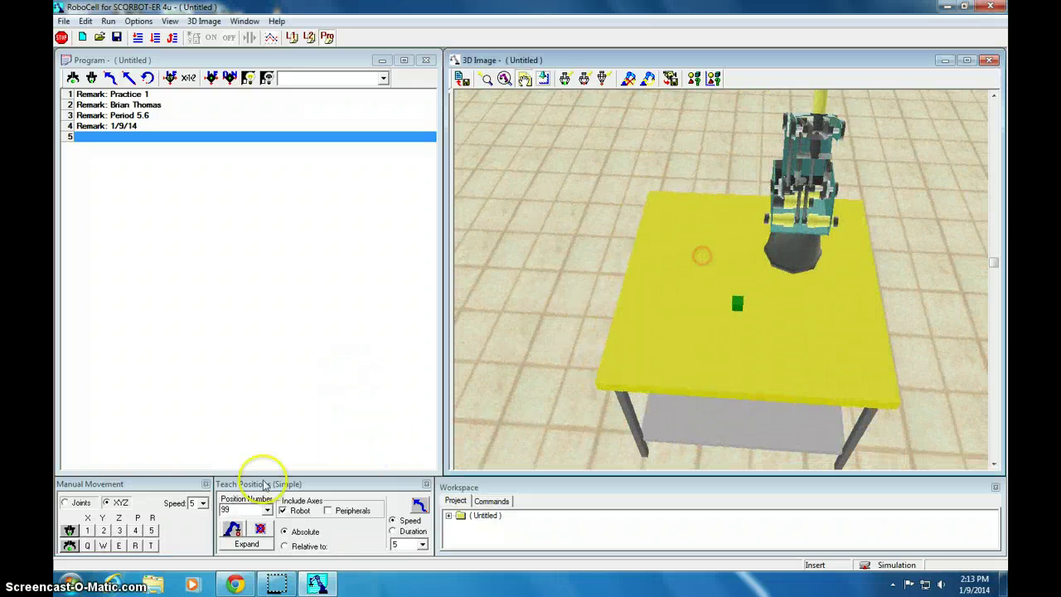
- Jog the arm along X at speed 10, then lower Z and shift along Y
{"action": "left_click_drag", "start_coordinate": [701, 419], "coordinate": [765, 334]}
{"action": "left_click", "coordinate": [88, 531]}
{"action": "left_click_drag", "start_coordinate": [88, 531], "coordinate": [88, 533]}
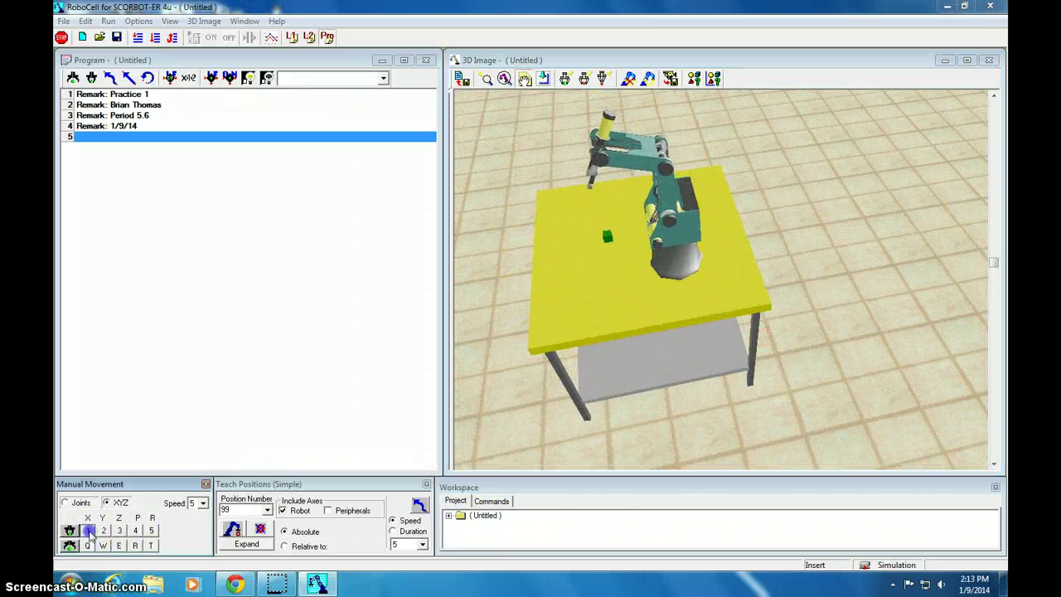
{"action": "left_click", "coordinate": [201, 502]}
{"action": "left_click", "coordinate": [197, 492]}
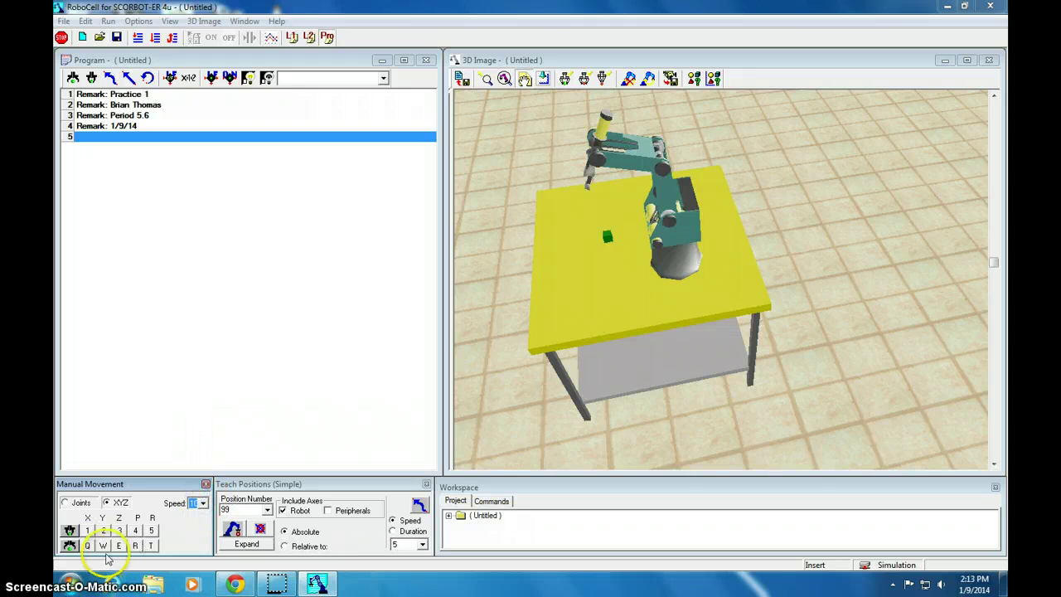
{"action": "left_click_drag", "start_coordinate": [89, 534], "coordinate": [119, 548]}
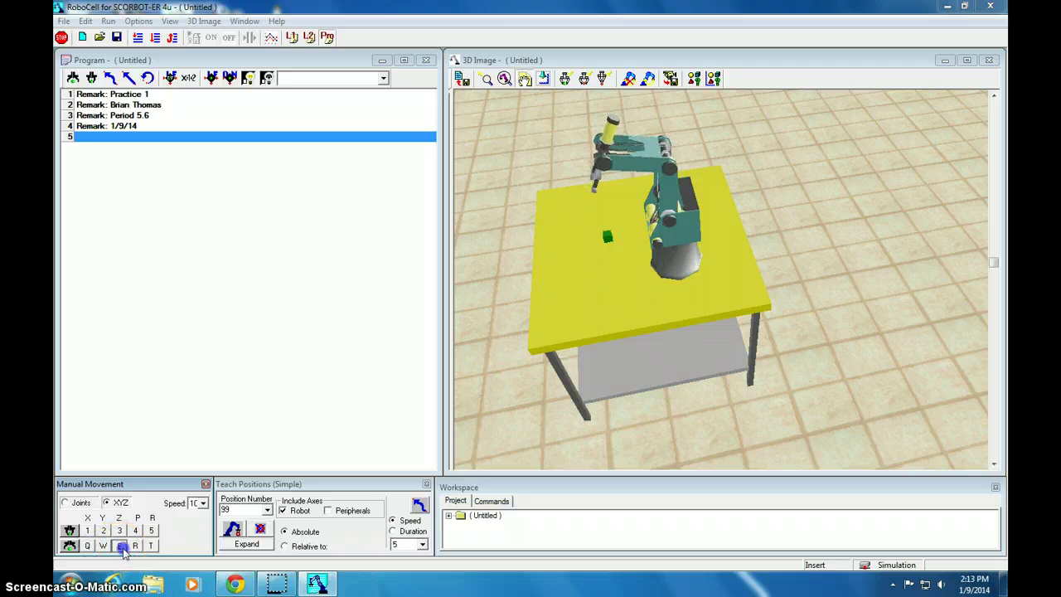
{"action": "left_click", "coordinate": [524, 320]}
{"action": "left_click_drag", "start_coordinate": [523, 320], "coordinate": [613, 327]}
{"action": "left_click_drag", "start_coordinate": [605, 372], "coordinate": [690, 338]}
{"action": "left_click_drag", "start_coordinate": [102, 546], "coordinate": [102, 548]}
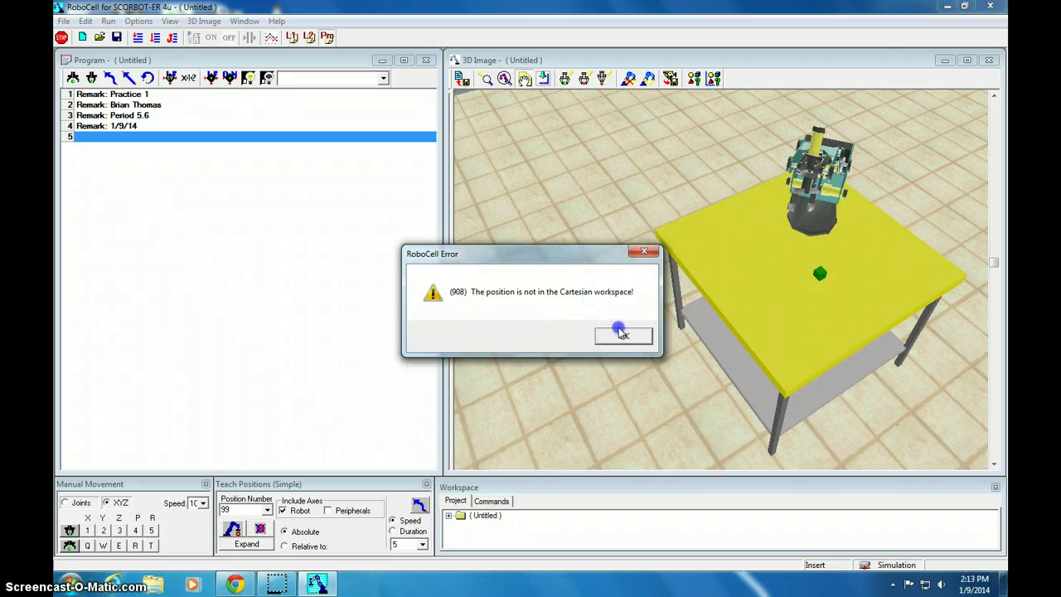
- Dismiss the workspace error, lower the gripper along Z and shift the arm along Y
{"action": "left_click", "coordinate": [623, 338]}
{"action": "left_click_drag", "start_coordinate": [773, 314], "coordinate": [752, 308]}
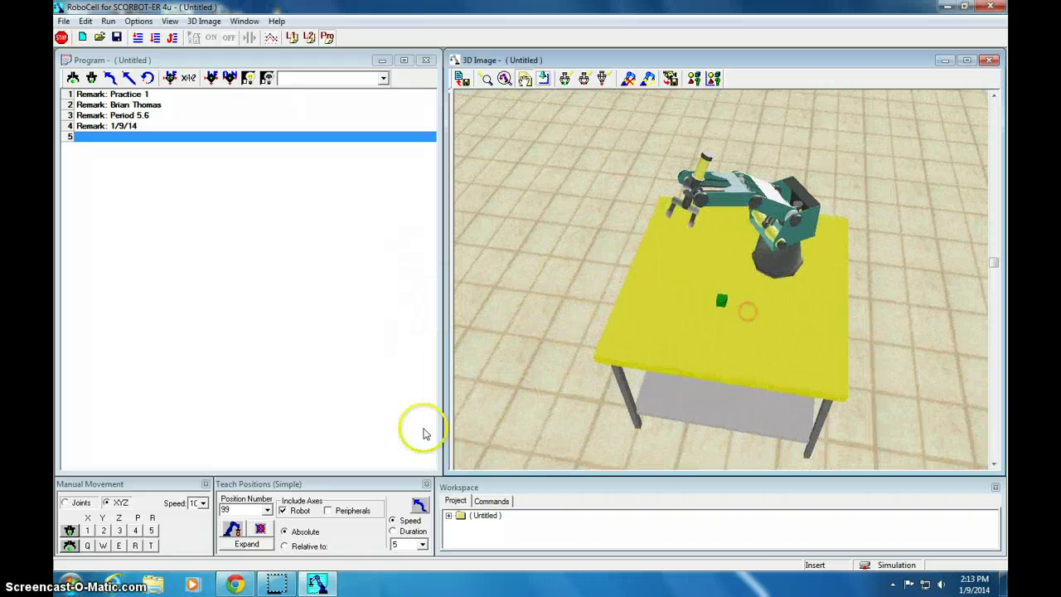
{"action": "left_click", "coordinate": [118, 545]}
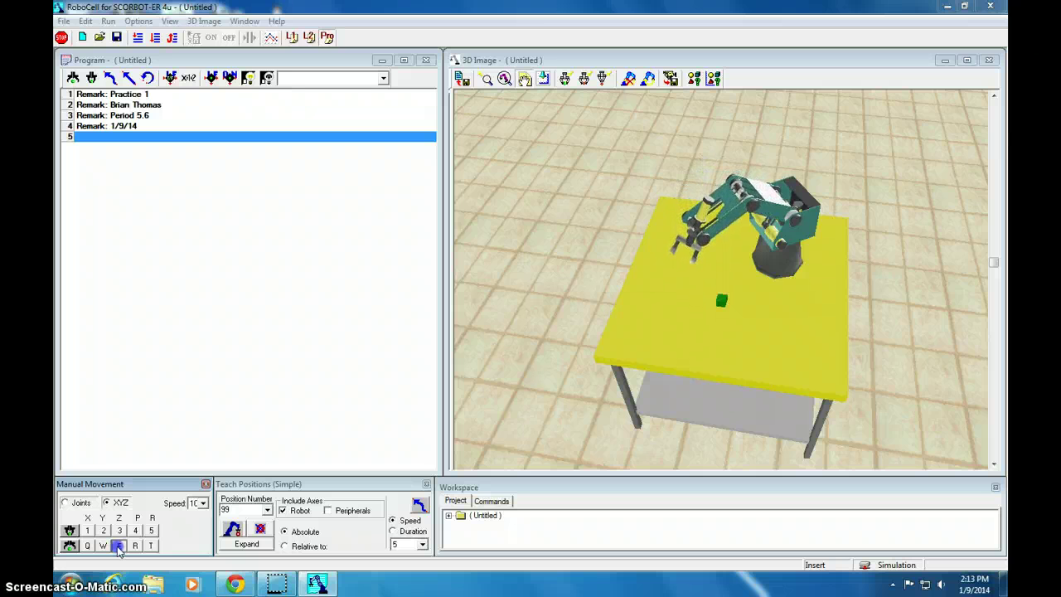
{"action": "scroll", "coordinate": [759, 290], "scroll_direction": "up", "scroll_amount": 3}
{"action": "left_click_drag", "start_coordinate": [993, 262], "coordinate": [993, 356]}
{"action": "left_click_drag", "start_coordinate": [929, 321], "coordinate": [793, 298]}
{"action": "left_click", "coordinate": [118, 545]}
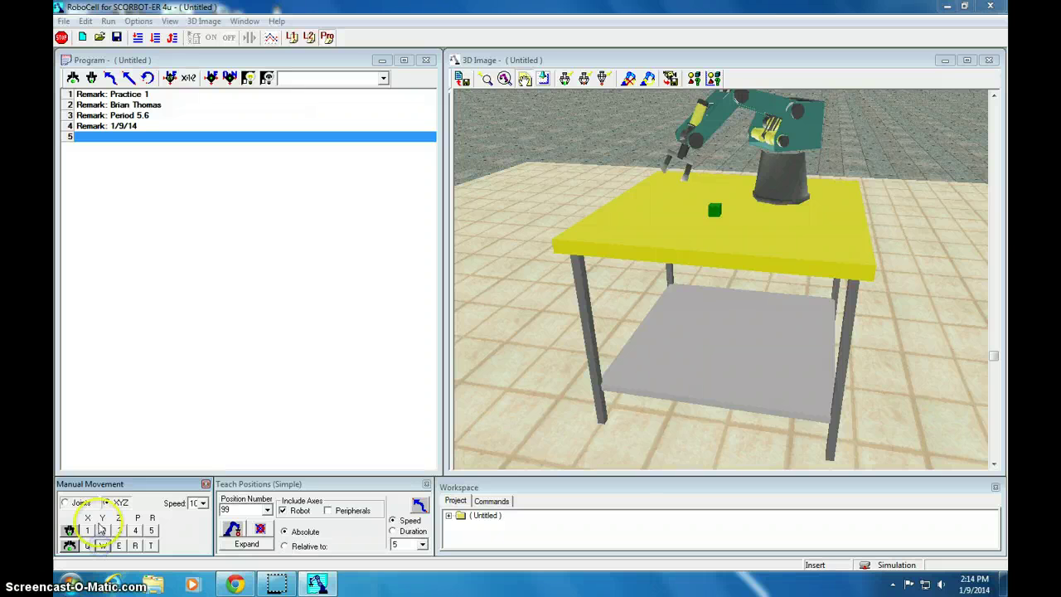
{"action": "left_click", "coordinate": [102, 545]}
{"action": "left_click", "coordinate": [103, 530]}
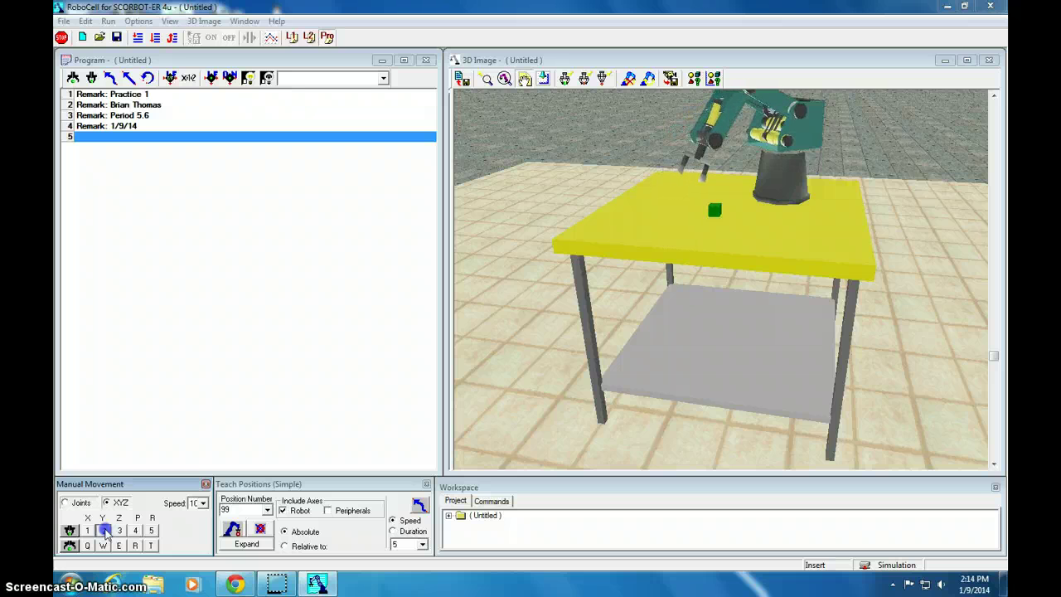
- Shift further along Y, nudge back along X, and slightly adjust gripper roll and pitch
{"action": "left_click_drag", "start_coordinate": [639, 331], "coordinate": [712, 332]}
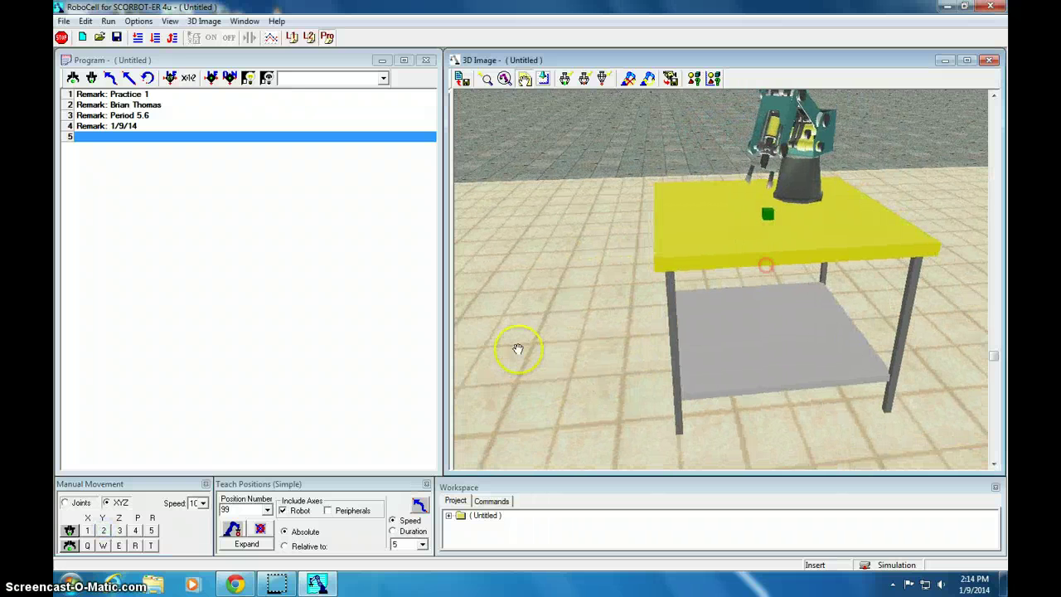
{"action": "left_click", "coordinate": [103, 530]}
{"action": "left_click", "coordinate": [88, 547]}
{"action": "left_click", "coordinate": [151, 530]}
{"action": "left_click", "coordinate": [136, 545]}
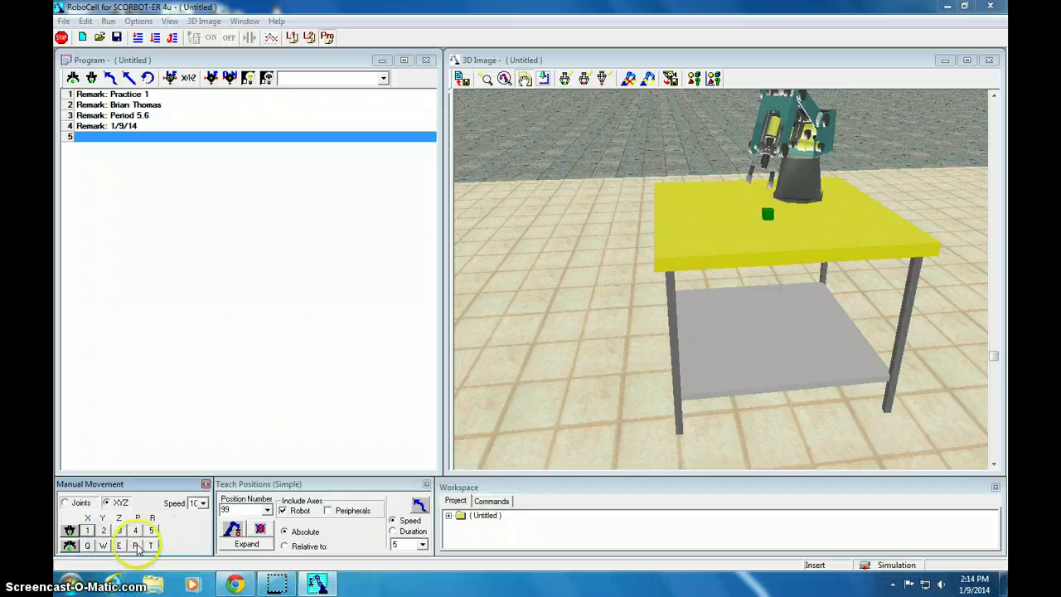
{"action": "left_click", "coordinate": [590, 309]}
{"action": "left_click_drag", "start_coordinate": [773, 226], "coordinate": [871, 244]}
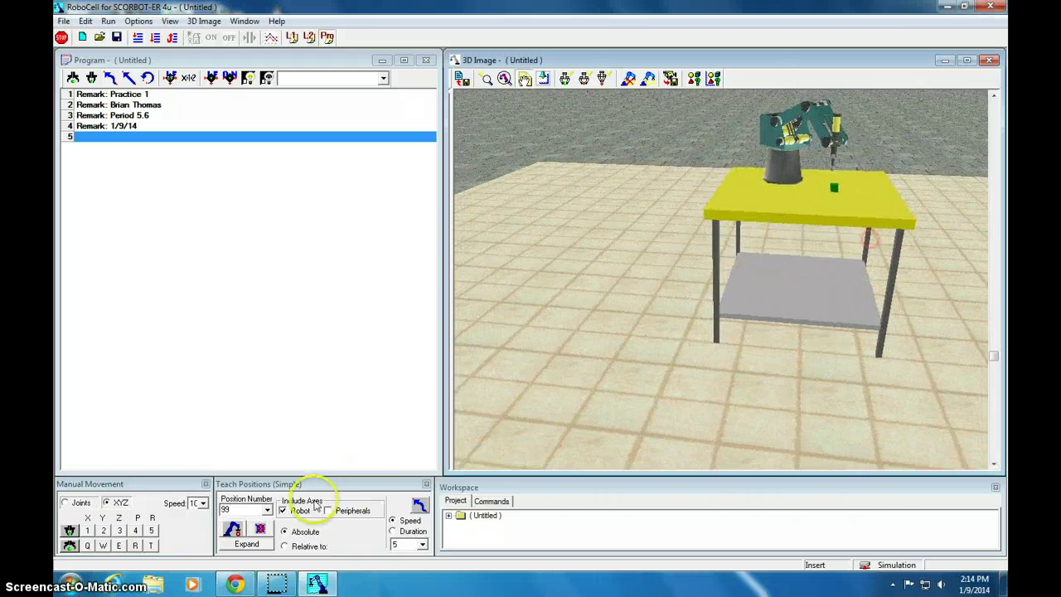
- Fine-tune X and Y and lower the gripper just above the green block
{"action": "left_click", "coordinate": [88, 530]}
{"action": "left_click_drag", "start_coordinate": [756, 291], "coordinate": [693, 243]}
{"action": "left_click", "coordinate": [103, 545]}
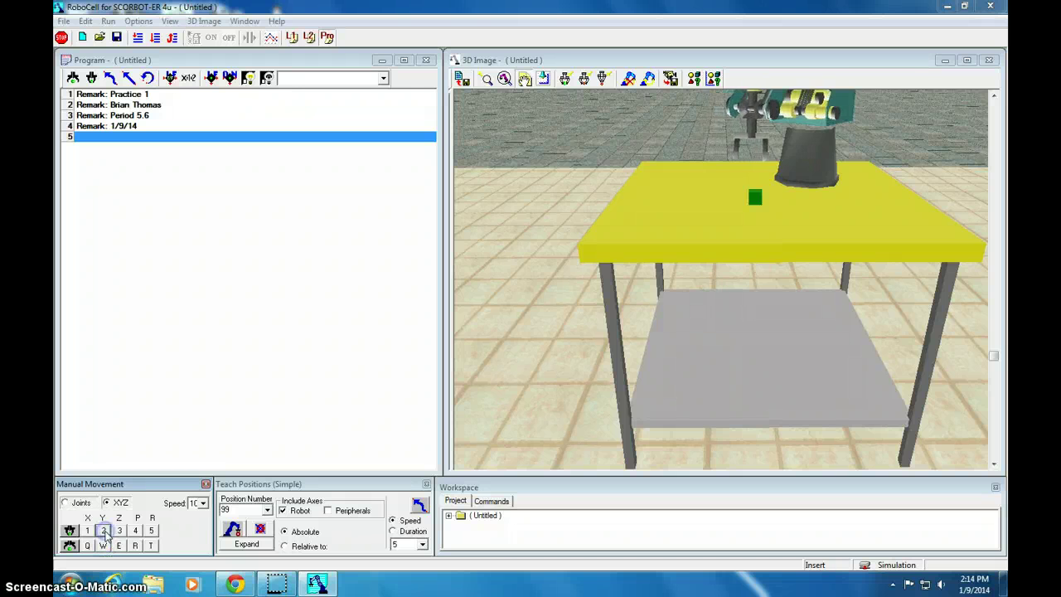
{"action": "left_click", "coordinate": [104, 531]}
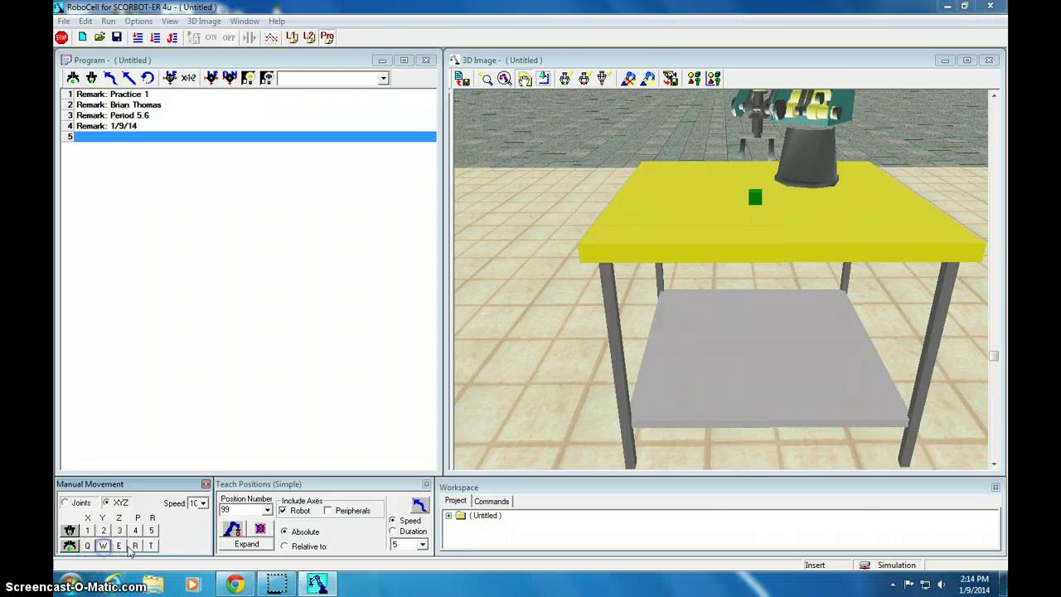
{"action": "left_click", "coordinate": [119, 547]}
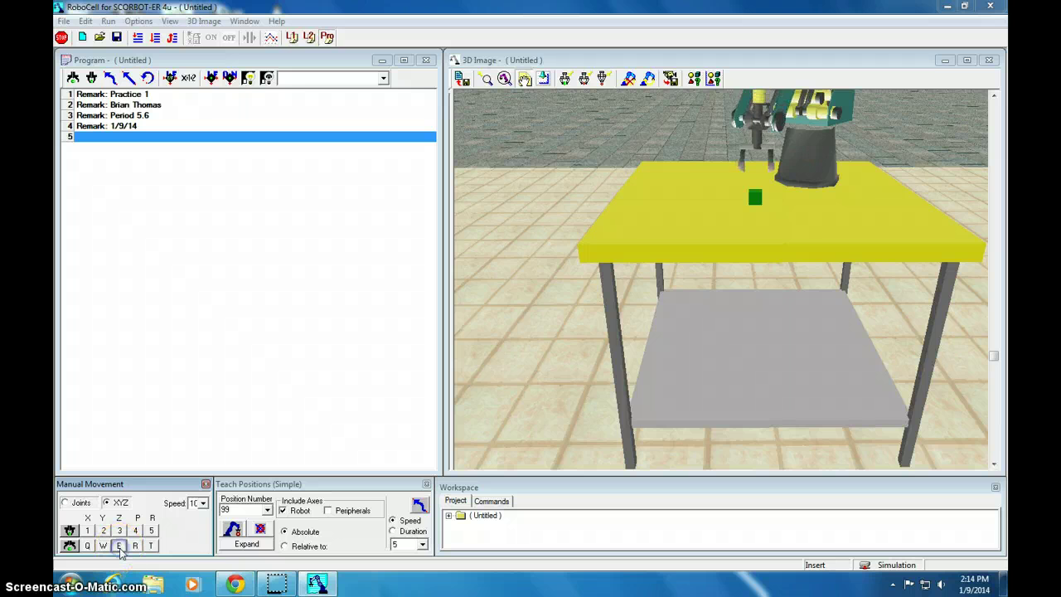
{"action": "left_click", "coordinate": [119, 546]}
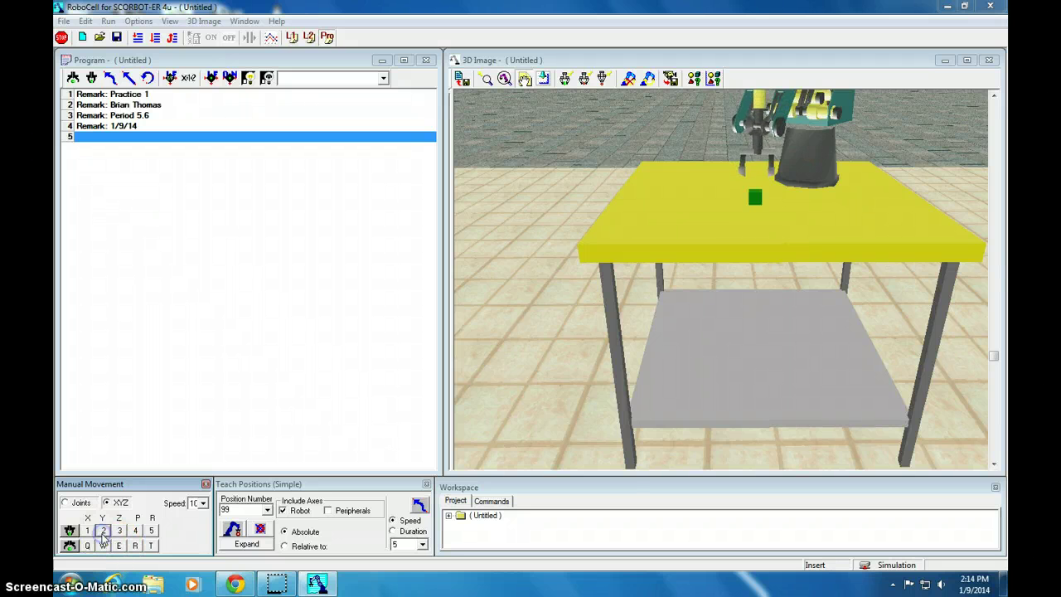
{"action": "mouse_move", "coordinate": [106, 551]}
{"action": "left_mouse_down"}
{"action": "mouse_move", "coordinate": [265, 390]}
{"action": "mouse_move", "coordinate": [741, 208]}
{"action": "mouse_move", "coordinate": [770, 190]}
{"action": "mouse_move", "coordinate": [757, 161]}
{"action": "mouse_move", "coordinate": [758, 206]}
{"action": "mouse_move", "coordinate": [759, 169]}
{"action": "left_mouse_up"}
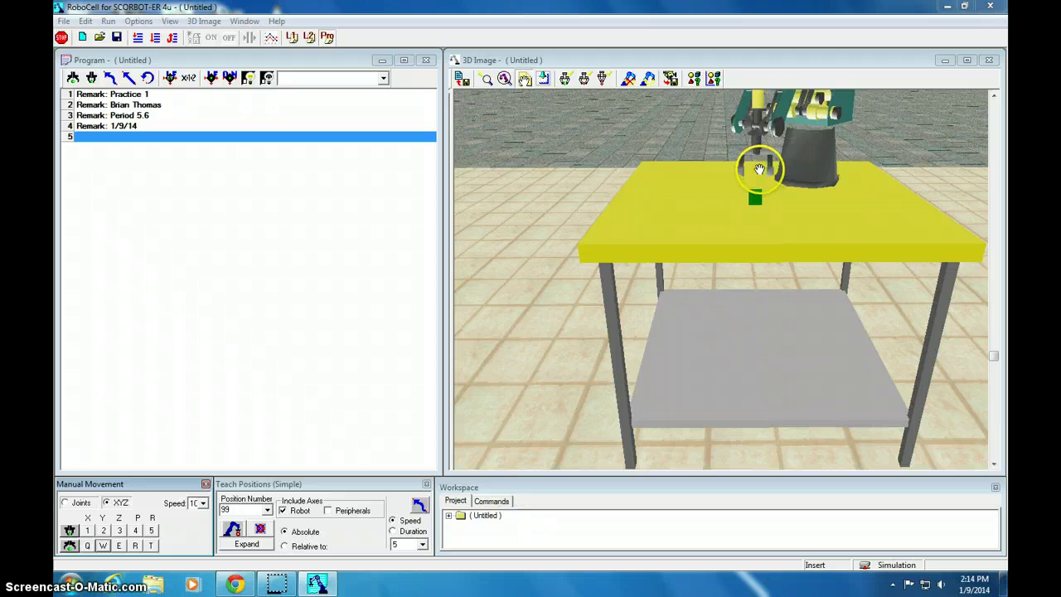
- Record a pose, lower the gripper onto the green block, then raise it off
{"action": "left_click", "coordinate": [224, 511]}
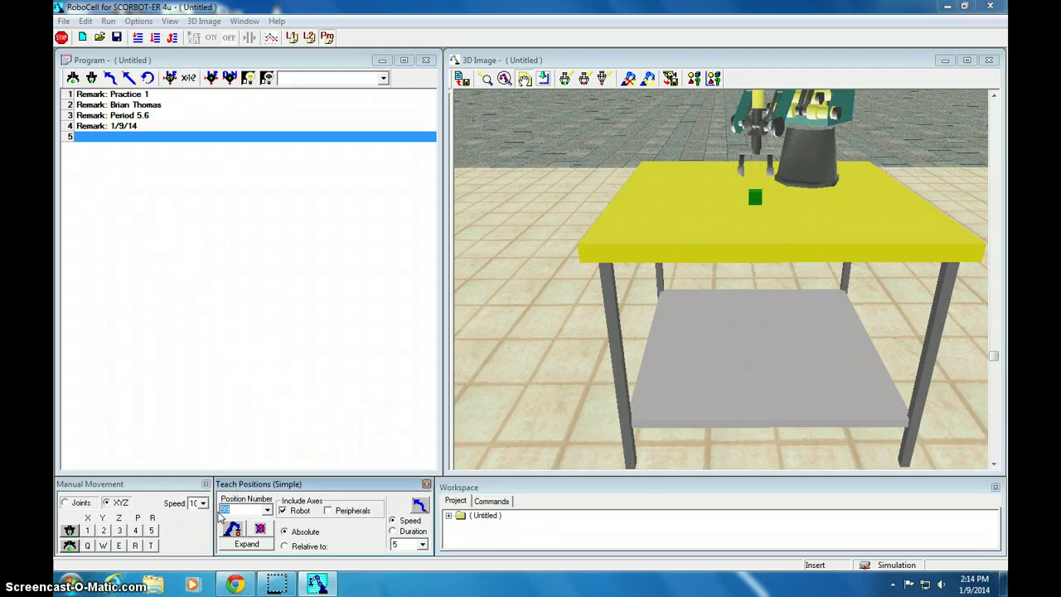
{"action": "left_click", "coordinate": [237, 533]}
{"action": "left_click", "coordinate": [120, 545]}
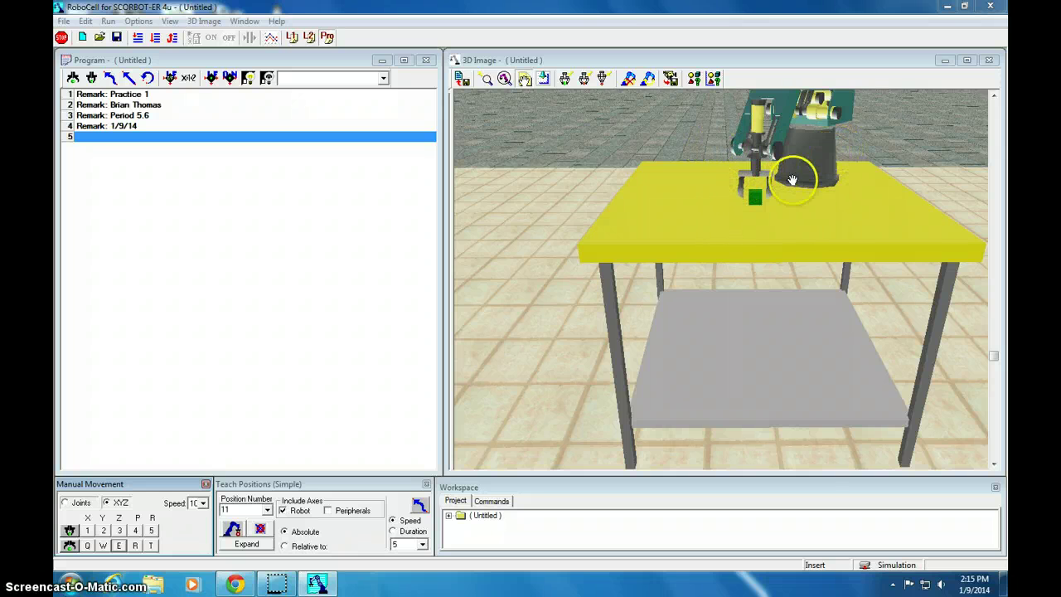
{"action": "mouse_move", "coordinate": [756, 155]}
{"action": "left_mouse_down"}
{"action": "mouse_move", "coordinate": [748, 146]}
{"action": "mouse_move", "coordinate": [760, 108]}
{"action": "mouse_move", "coordinate": [755, 154]}
{"action": "left_mouse_up"}
{"action": "left_click_drag", "start_coordinate": [755, 197], "coordinate": [756, 173]}
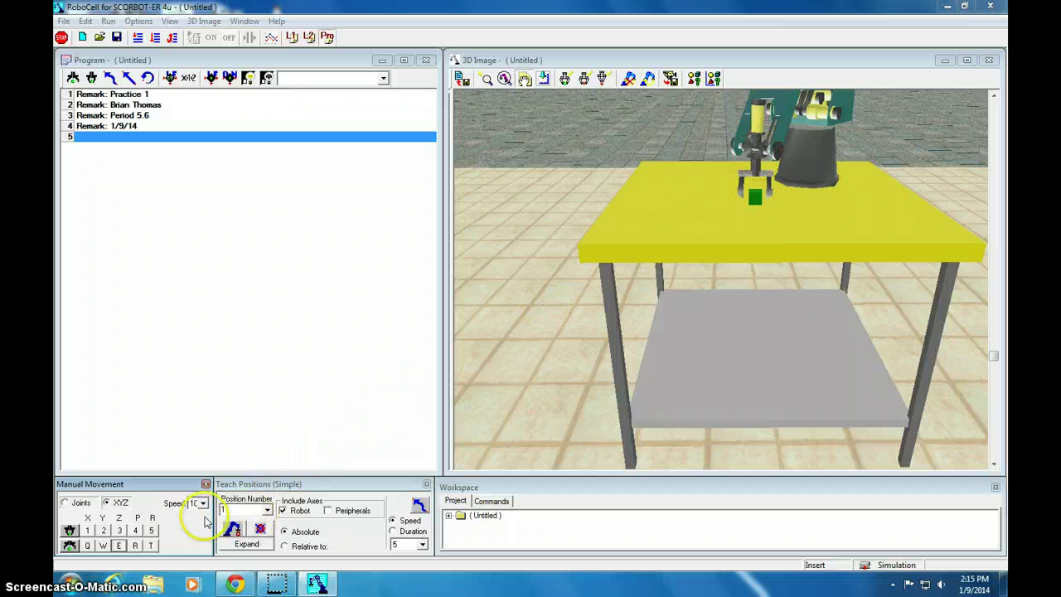
- Teach the current arm pose as position 1 and confirm it in the position list
{"action": "left_click", "coordinate": [266, 510]}
{"action": "left_click", "coordinate": [266, 512]}
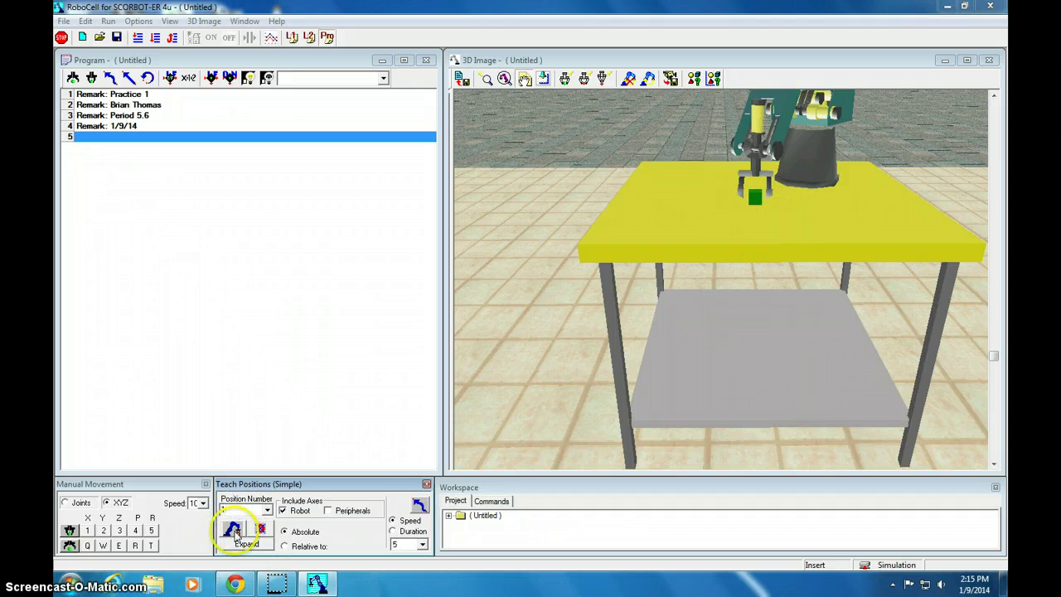
{"action": "left_click", "coordinate": [236, 534]}
{"action": "left_click", "coordinate": [267, 510]}
{"action": "left_click", "coordinate": [266, 507]}
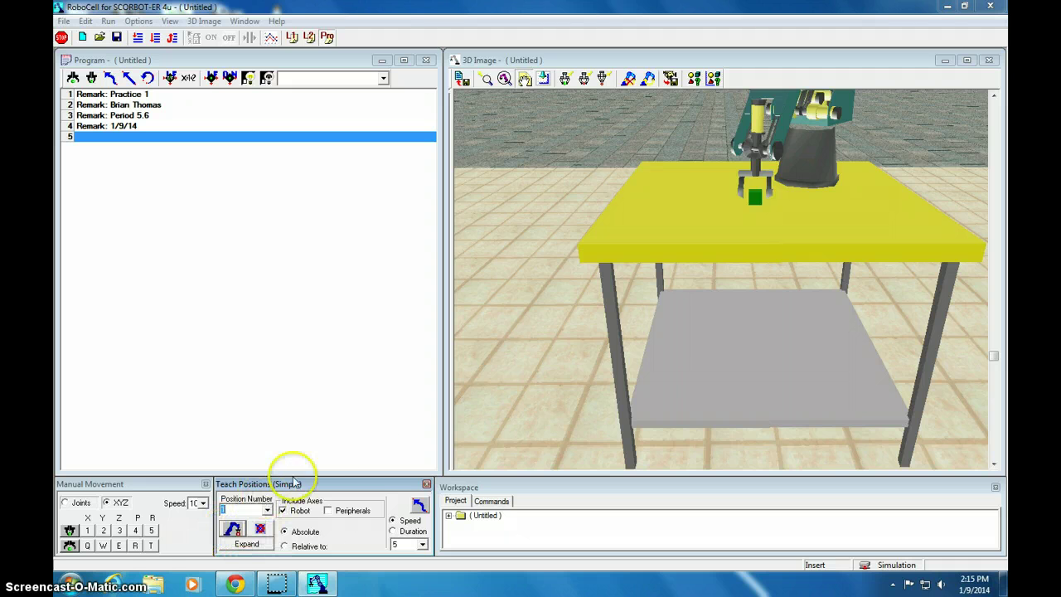
- Lift the gripper, shift the arm along Y, and teach the poses as positions 12 and 2
{"action": "left_click", "coordinate": [120, 531]}
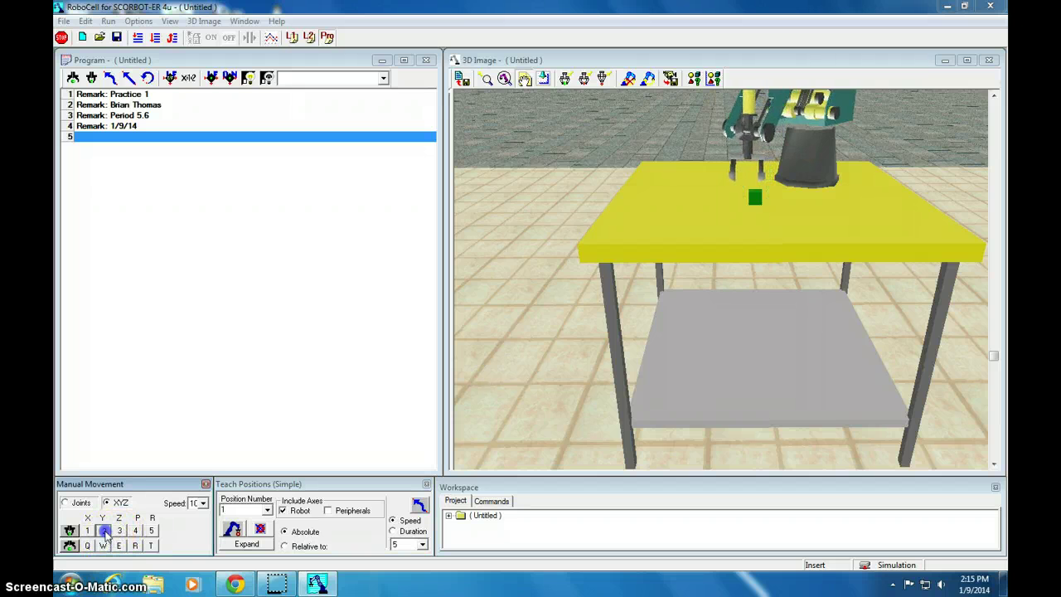
{"action": "left_click_drag", "start_coordinate": [105, 535], "coordinate": [105, 535]}
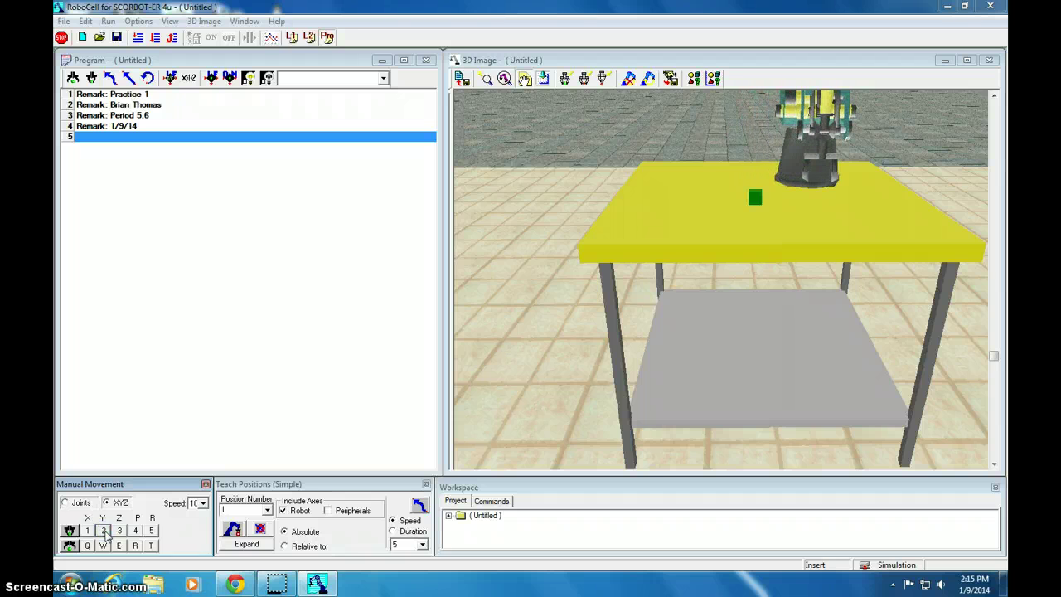
{"action": "left_click", "coordinate": [222, 509]}
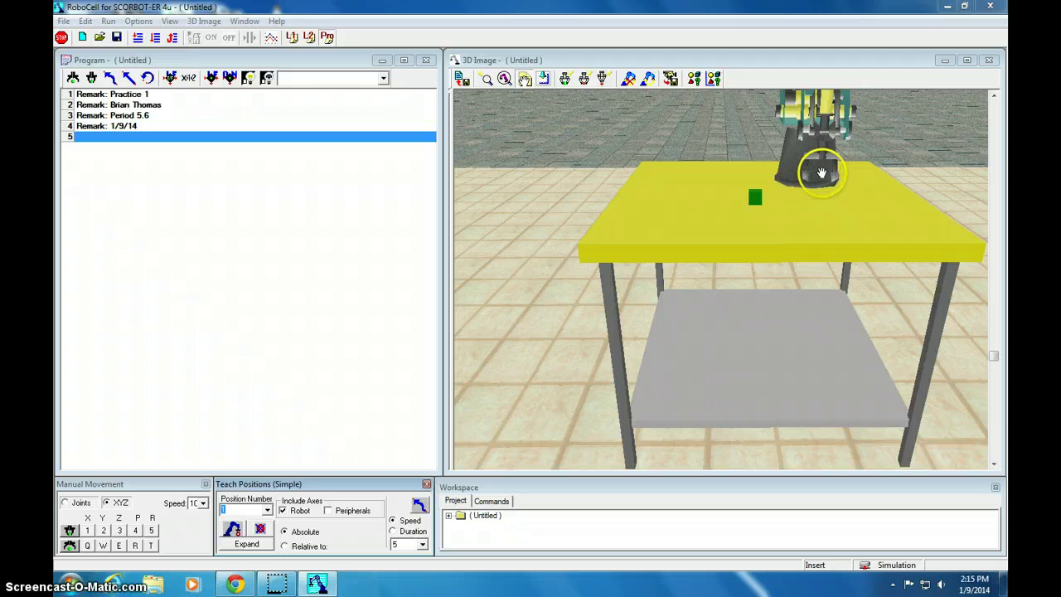
{"action": "type", "text": "12"}
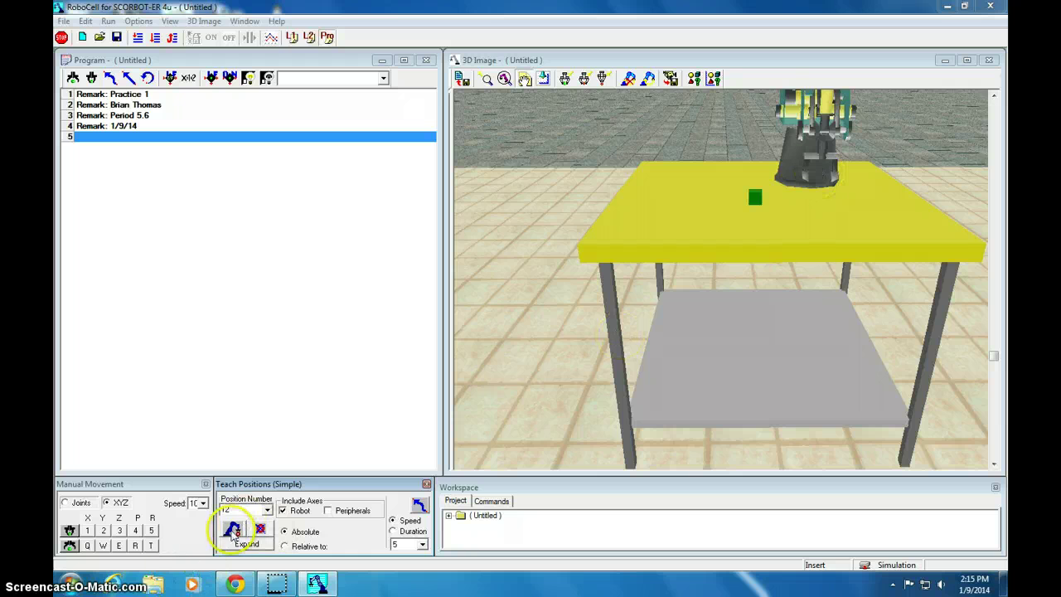
{"action": "left_click", "coordinate": [124, 547]}
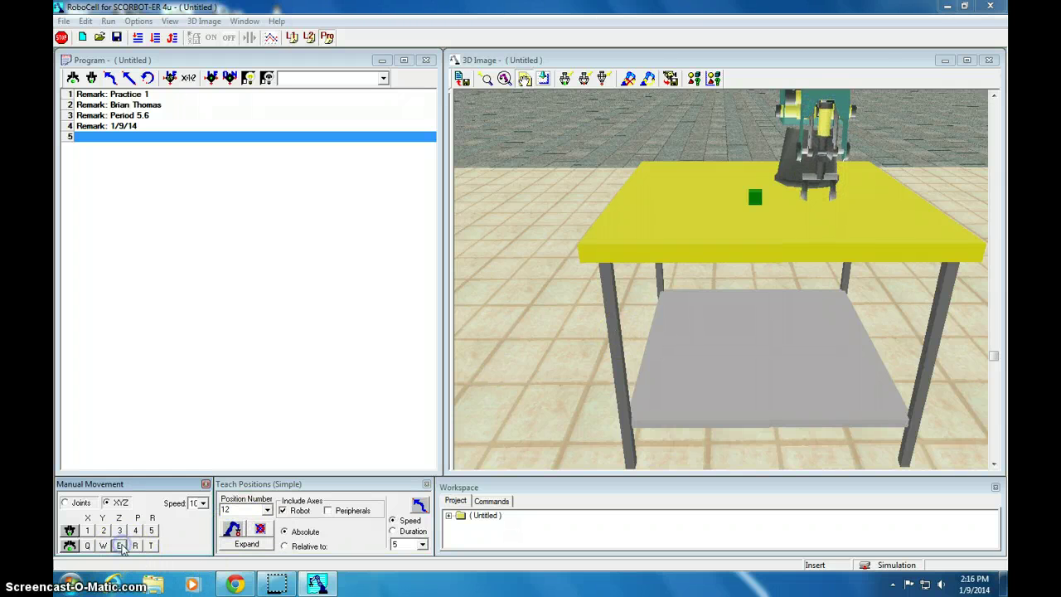
{"action": "left_click", "coordinate": [220, 522]}
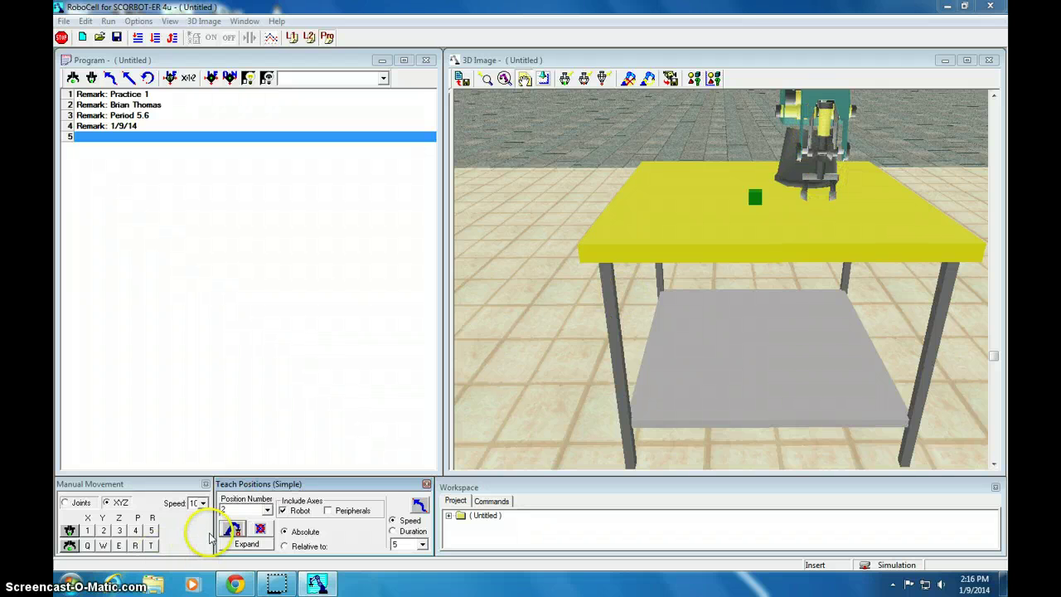
- Send the arm to home position 99 and orbit to see the whole table
{"action": "double_click", "coordinate": [233, 508]}
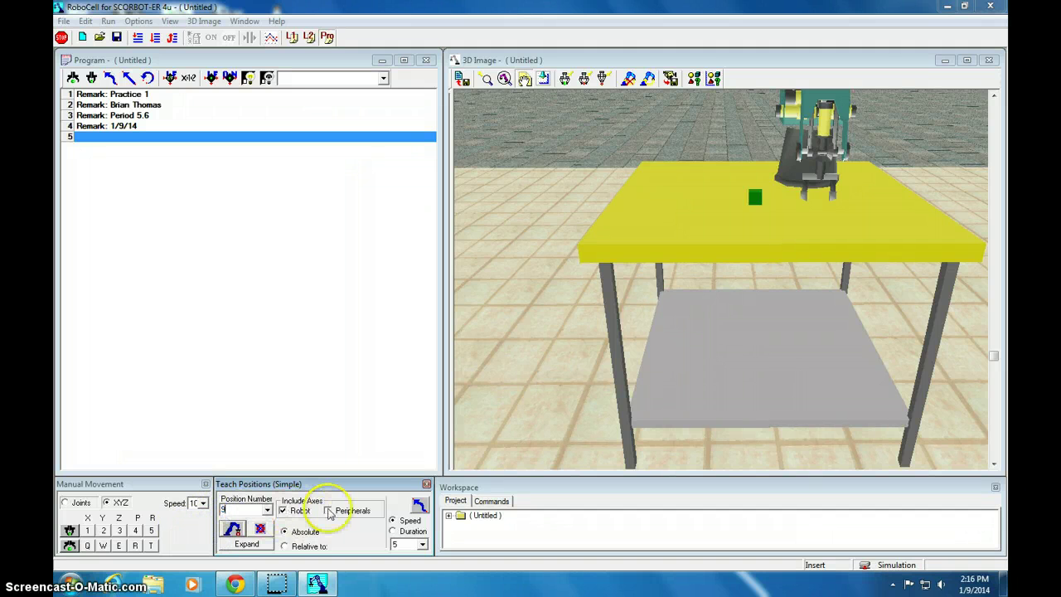
{"action": "type", "text": "99"}
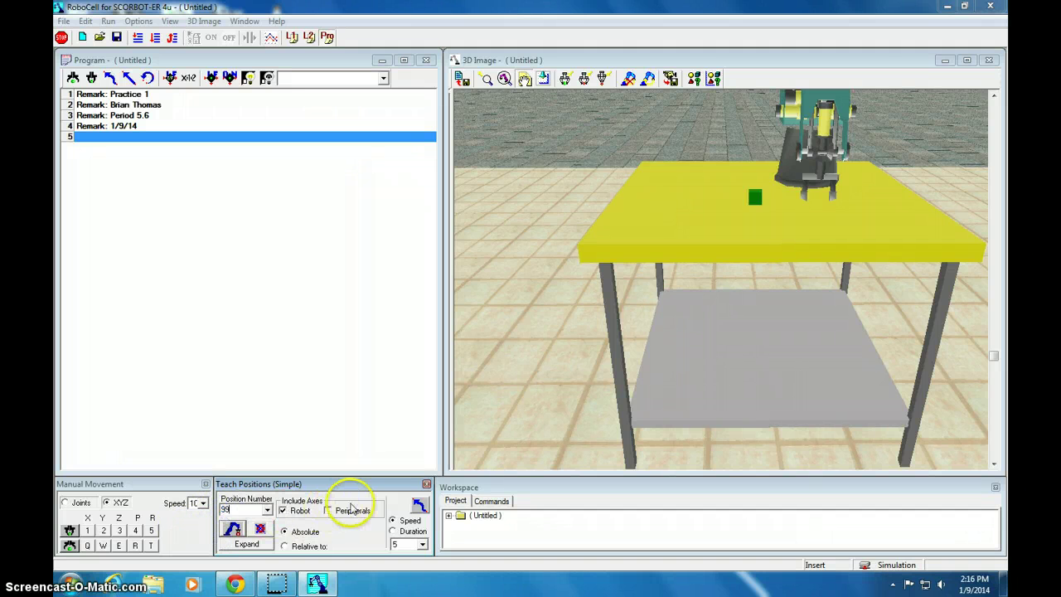
{"action": "left_click", "coordinate": [419, 507]}
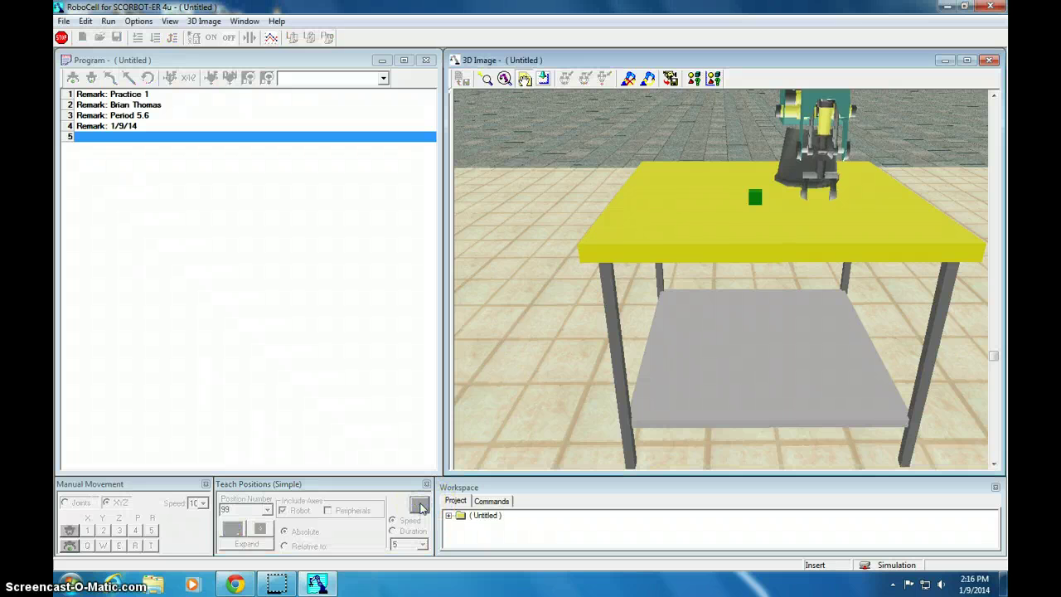
{"action": "left_click_drag", "start_coordinate": [945, 149], "coordinate": [788, 253]}
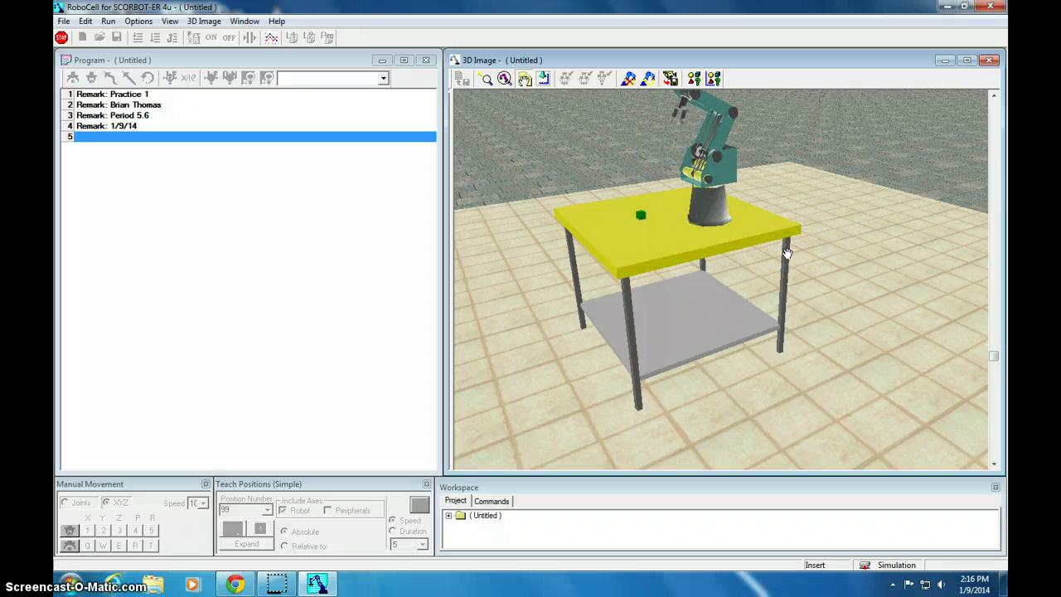
- Show the Workspace Commands list, including GoLinearToPosition, GoCircularToPosition and Jaw
{"action": "left_click", "coordinate": [113, 135]}
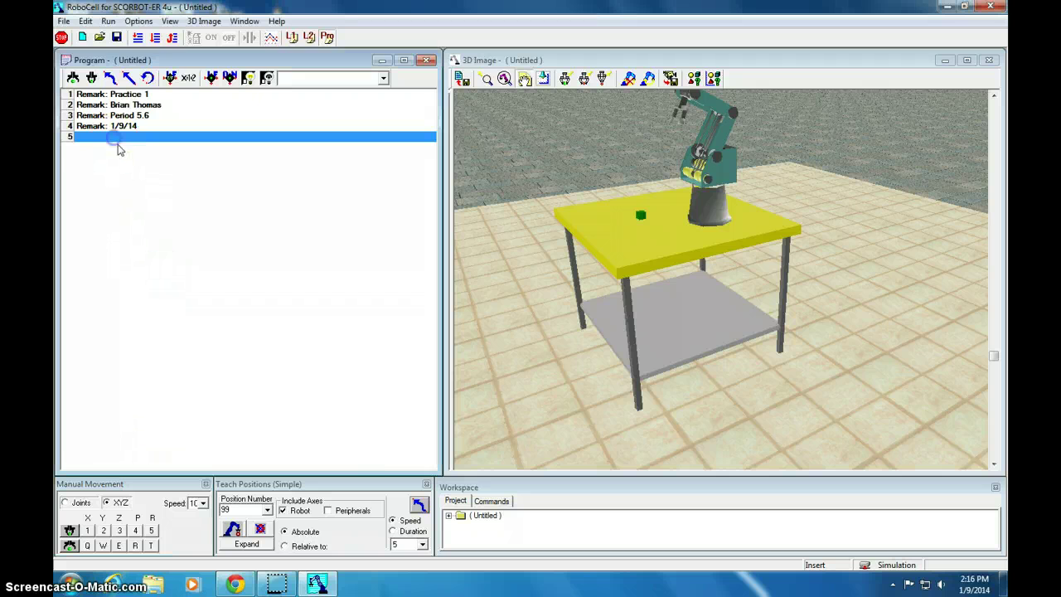
{"action": "left_click_drag", "start_coordinate": [415, 503], "coordinate": [501, 489]}
{"action": "left_click", "coordinate": [493, 502]}
- Add a Go to Position 11 program step with speed 5
{"action": "scroll", "coordinate": [478, 527], "scroll_direction": "down", "scroll_amount": 2}
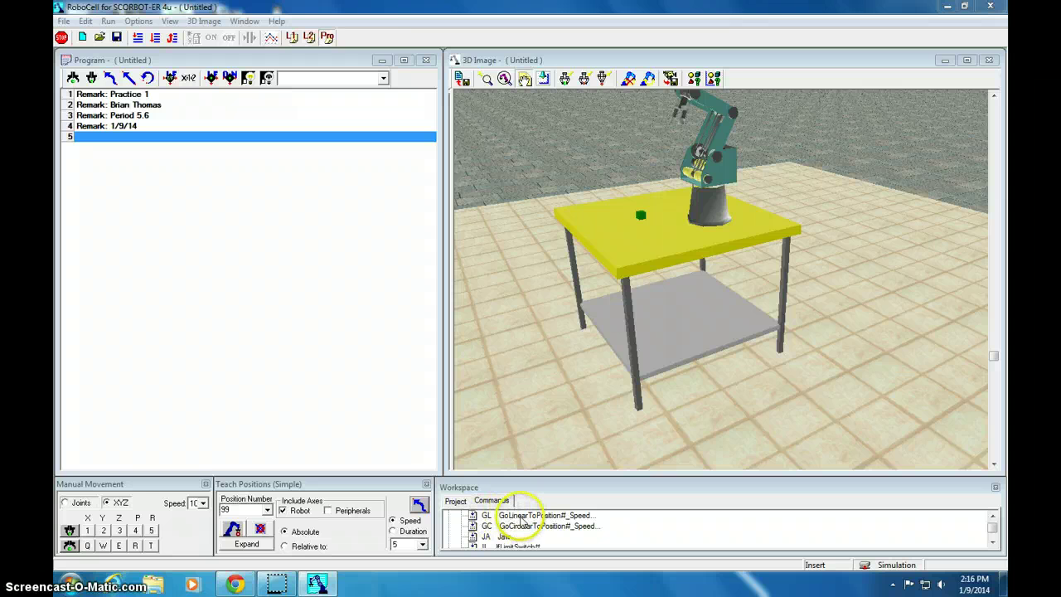
{"action": "scroll", "coordinate": [522, 517], "scroll_direction": "up", "scroll_amount": 1}
{"action": "left_click", "coordinate": [521, 515]}
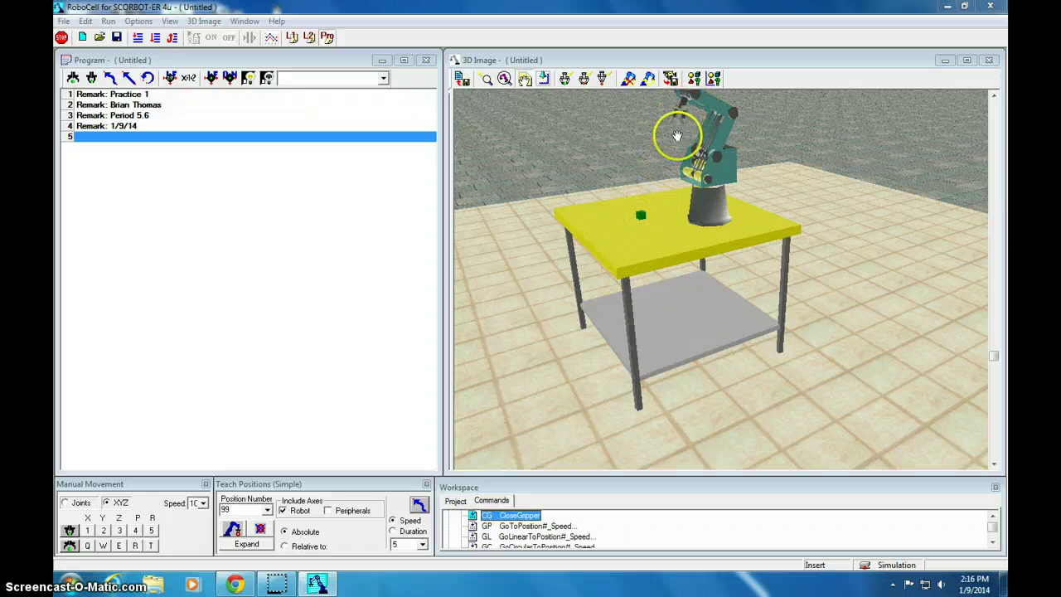
{"action": "key", "text": "3"}
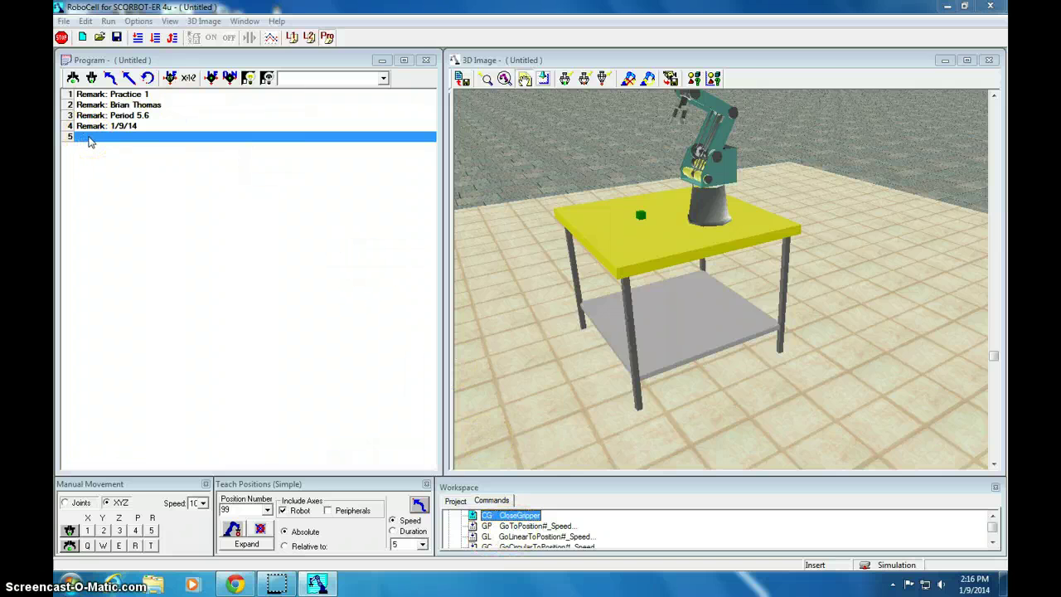
{"action": "type", "text": "gp"}
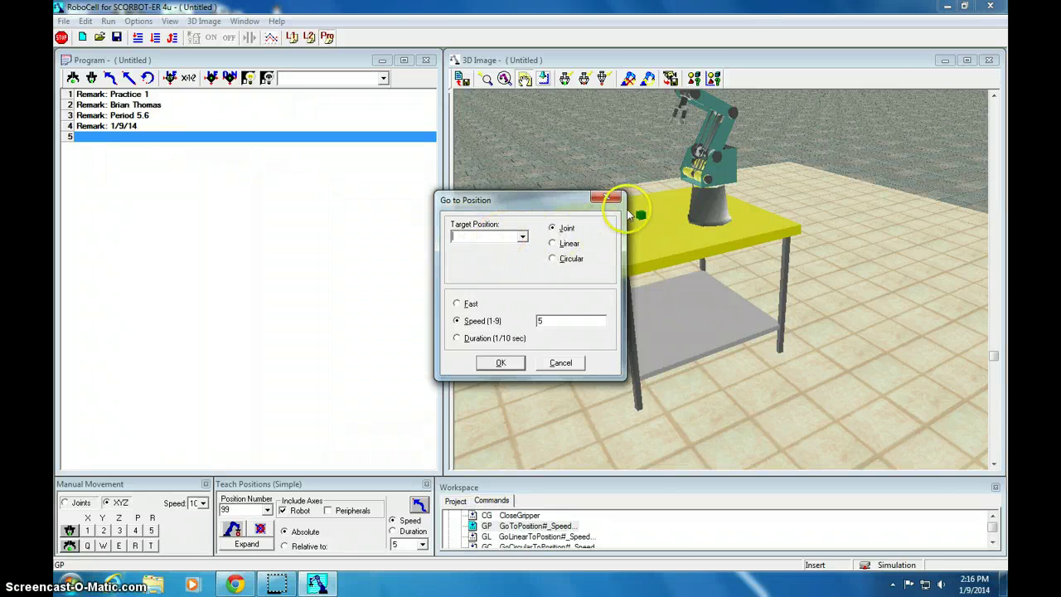
{"action": "type", "text": "11"}
{"action": "left_click", "coordinate": [553, 228]}
{"action": "left_click", "coordinate": [465, 320]}
{"action": "double_click", "coordinate": [539, 320]}
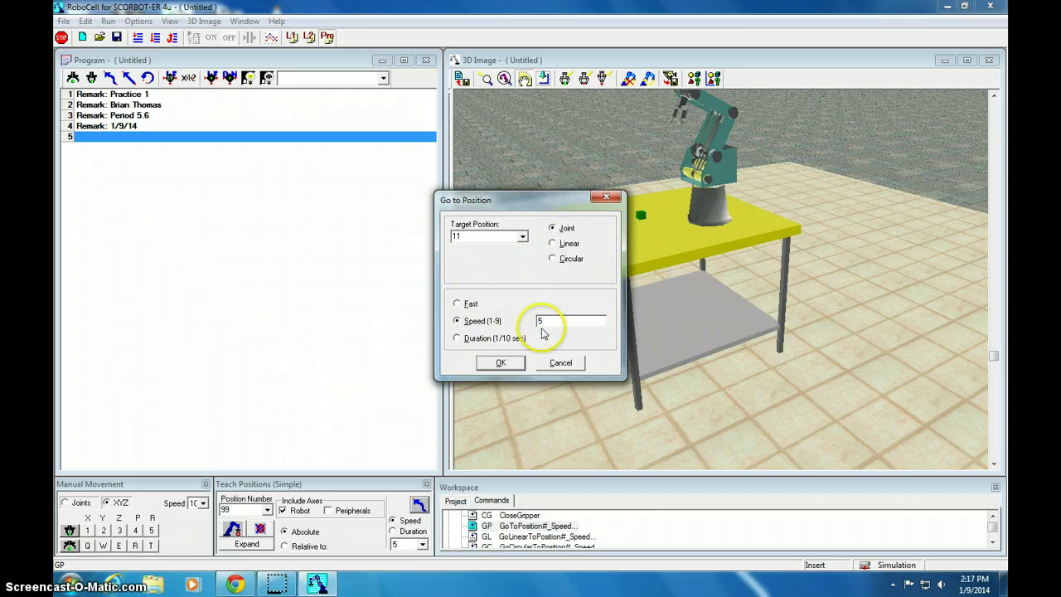
{"action": "left_click", "coordinate": [497, 363]}
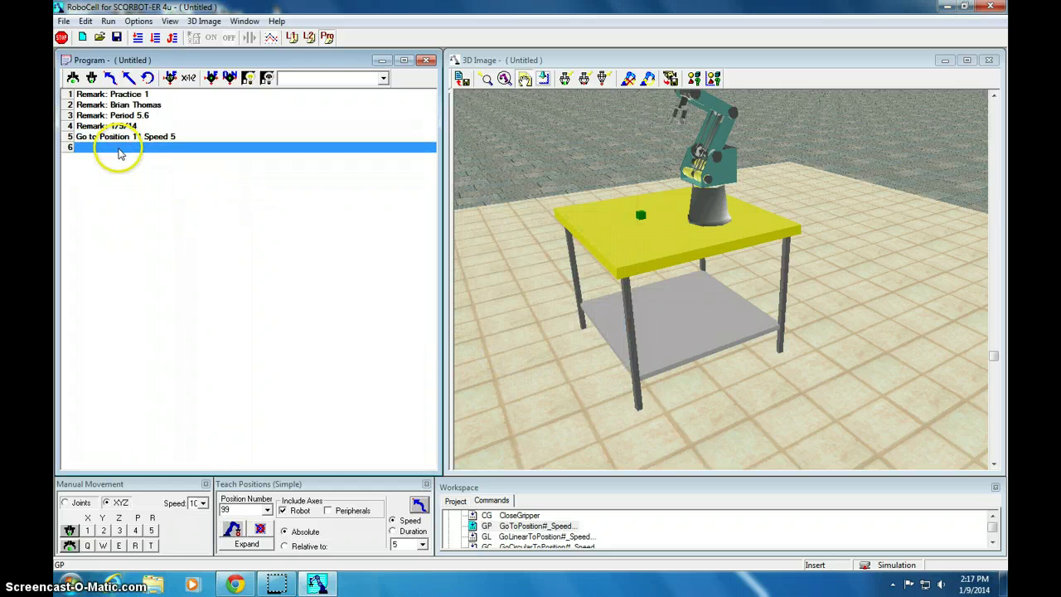
- Add Go to Position 1, then change line 5's move to position 11 to Fast
{"action": "type", "text": "p"}
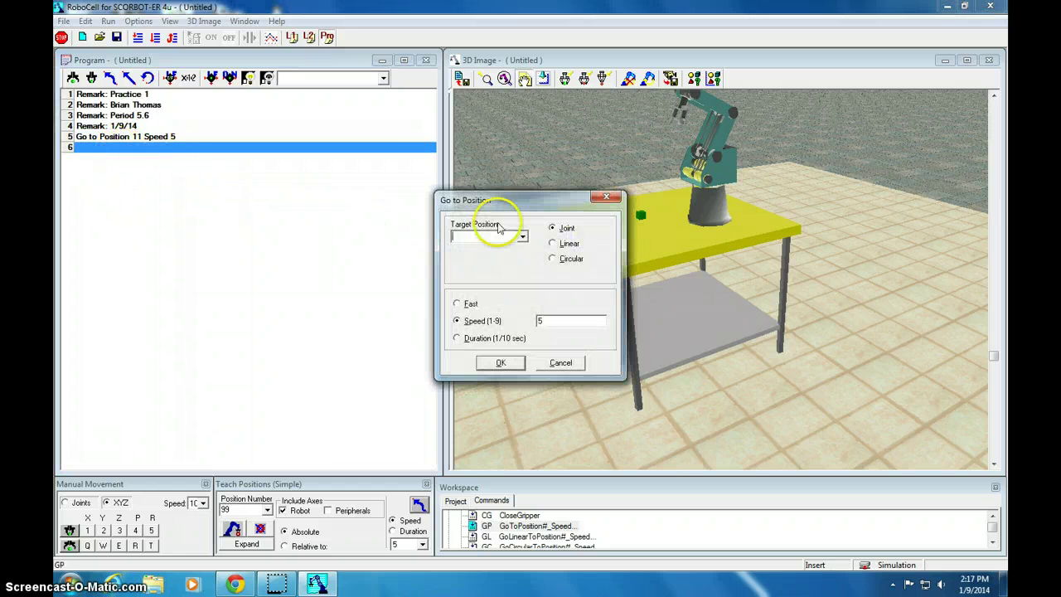
{"action": "type", "text": "1"}
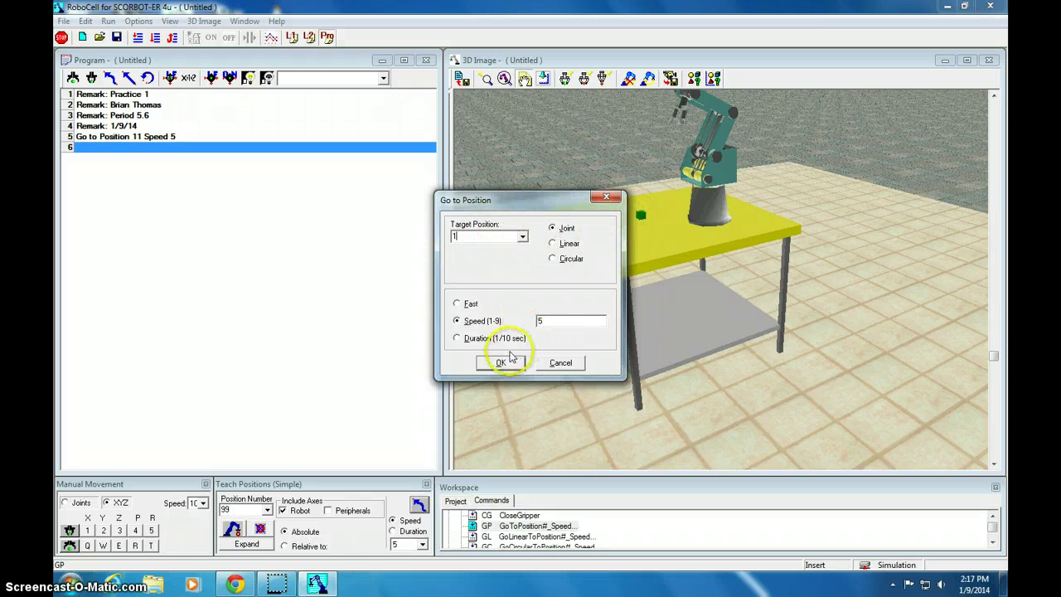
{"action": "left_click", "coordinate": [501, 364]}
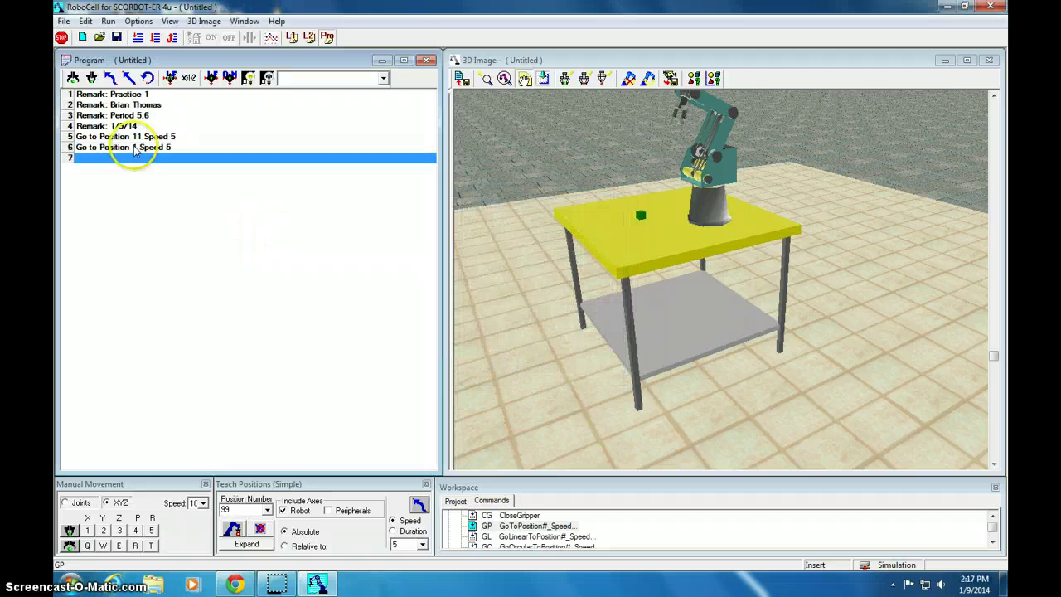
{"action": "left_click", "coordinate": [113, 138]}
{"action": "double_click", "coordinate": [83, 139]}
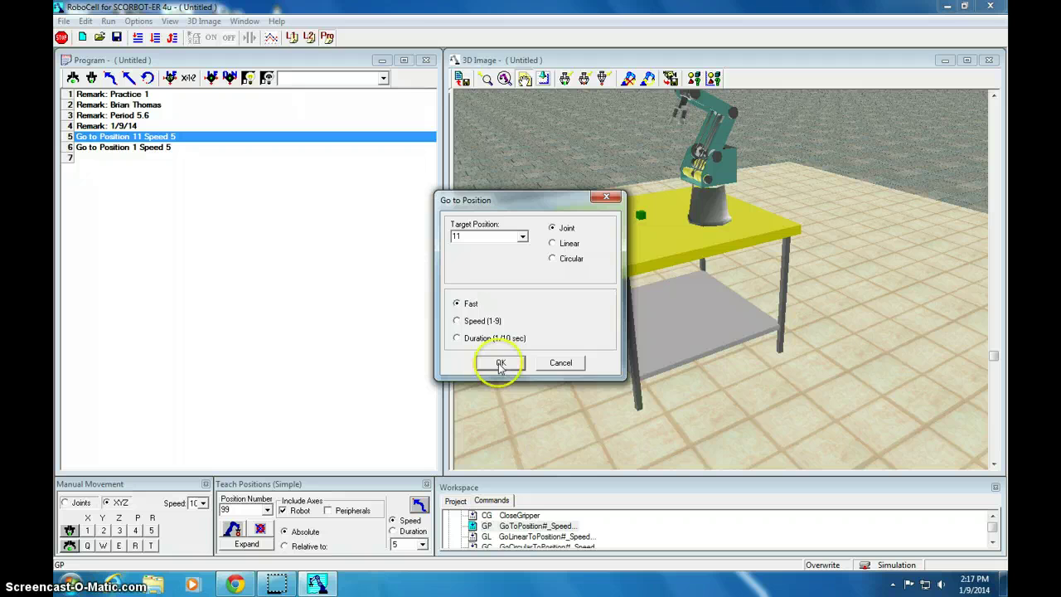
{"action": "left_click", "coordinate": [499, 365]}
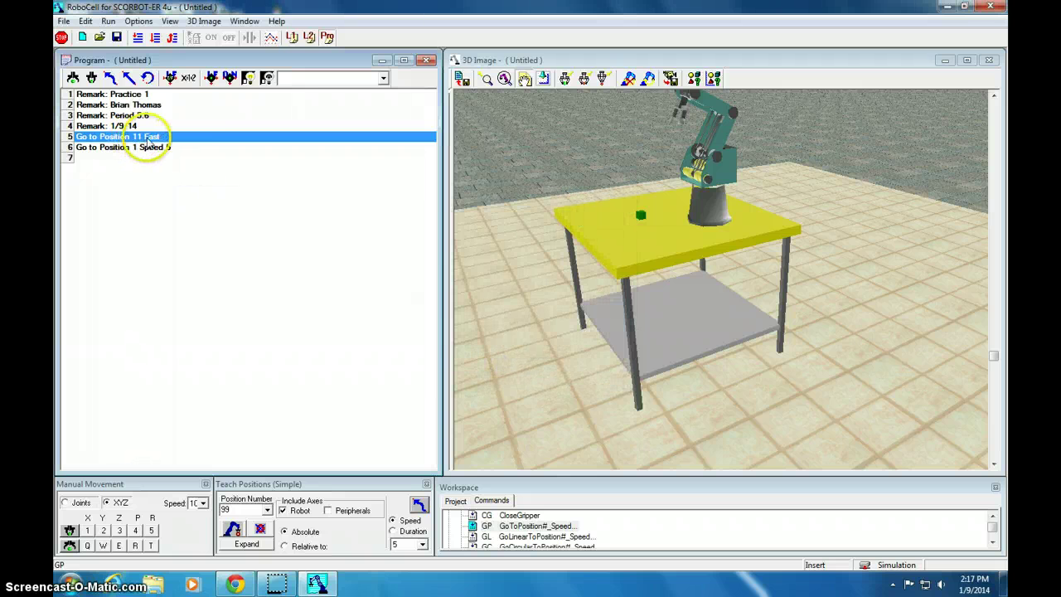
{"action": "left_click", "coordinate": [154, 159]}
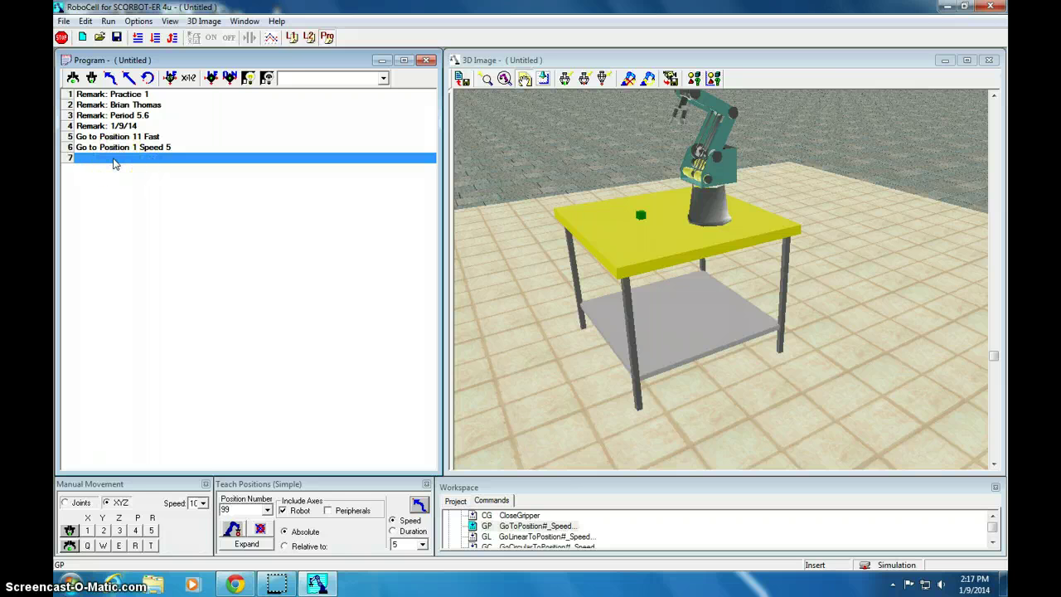
- Add Close Gripper as line 7 and Go to Position 11 as line 8
{"action": "key", "text": "c"}
{"action": "key", "text": "g"}
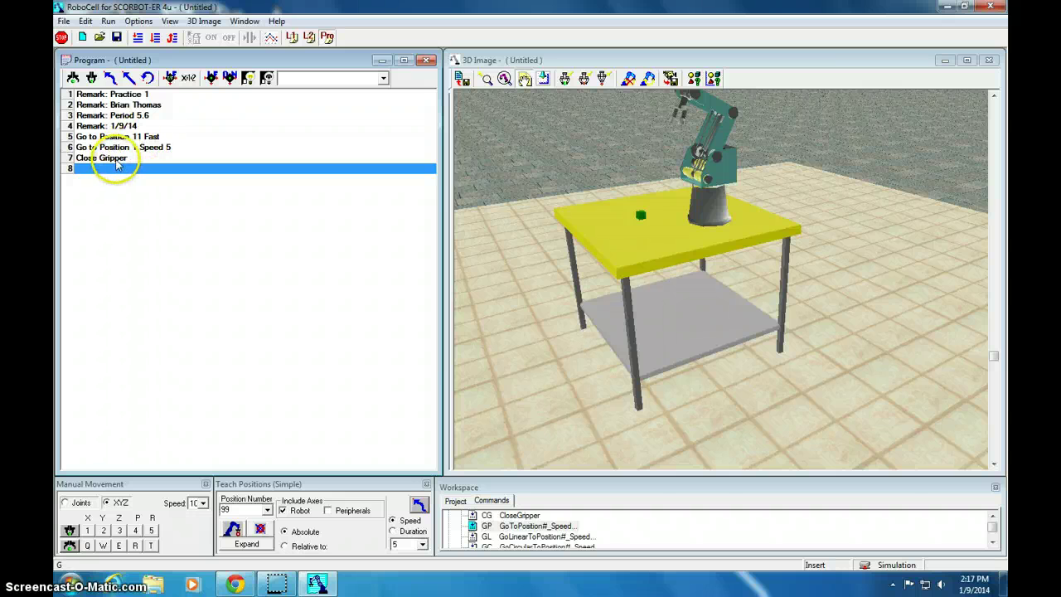
{"action": "type", "text": "gp"}
{"action": "type", "text": "11"}
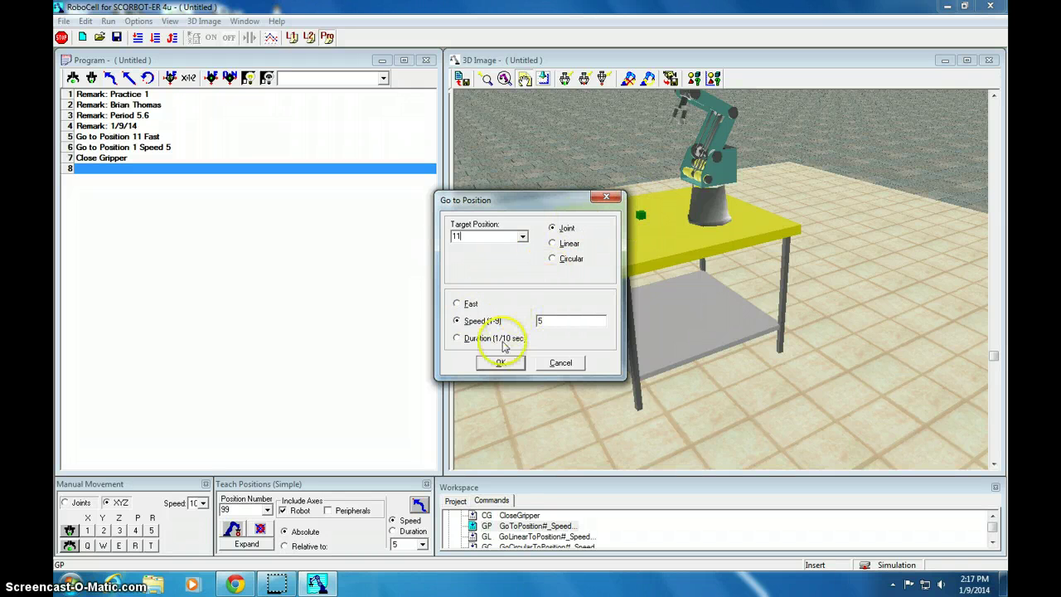
{"action": "left_click", "coordinate": [500, 362]}
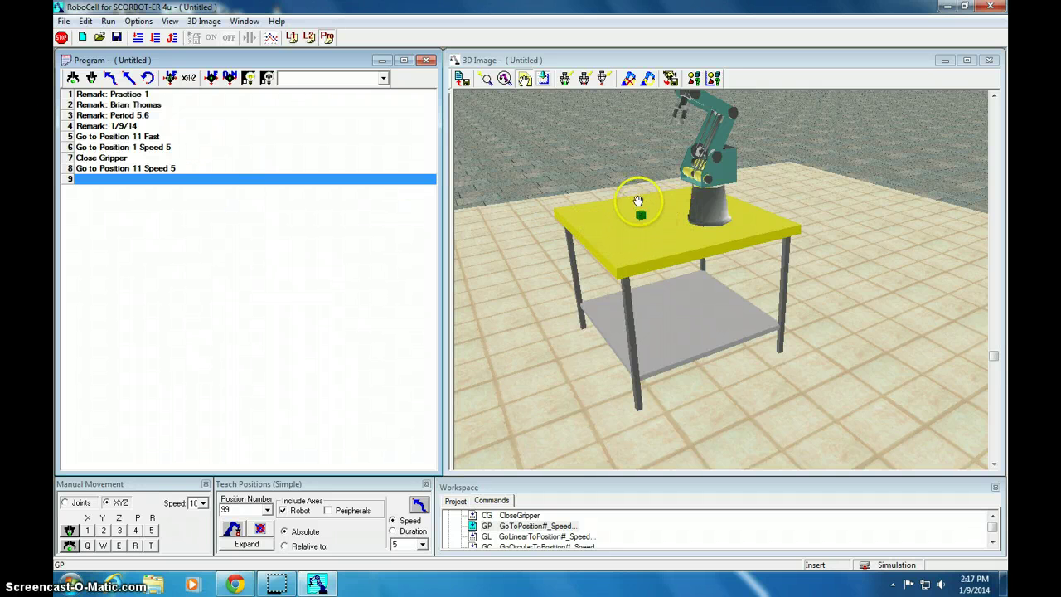
{"action": "left_click_drag", "start_coordinate": [668, 218], "coordinate": [722, 230]}
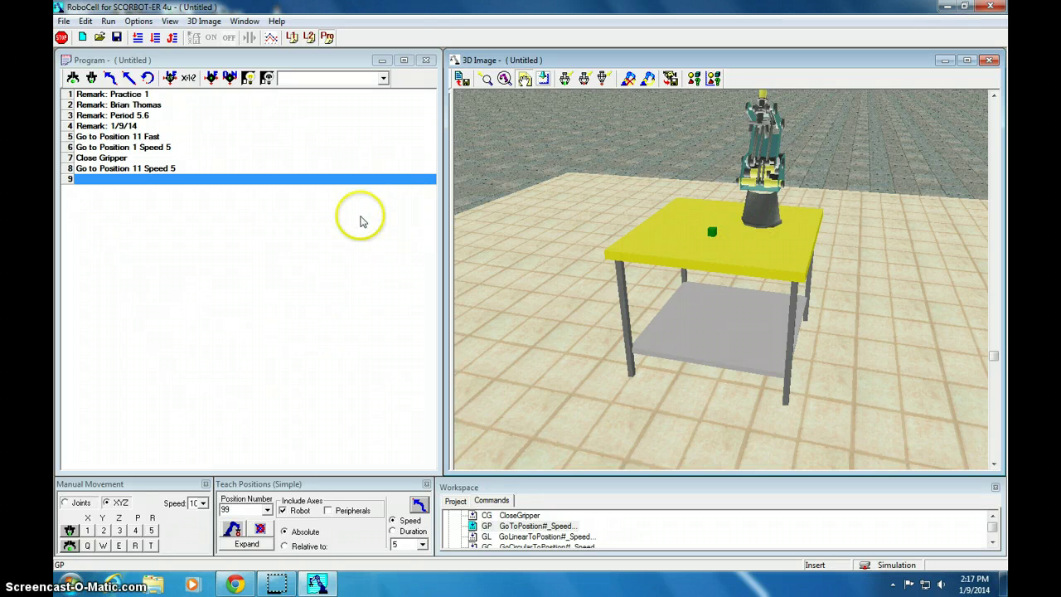
{"action": "left_click", "coordinate": [168, 62]}
- Add moves to position 12 and then position 2
{"action": "left_click", "coordinate": [170, 77]}
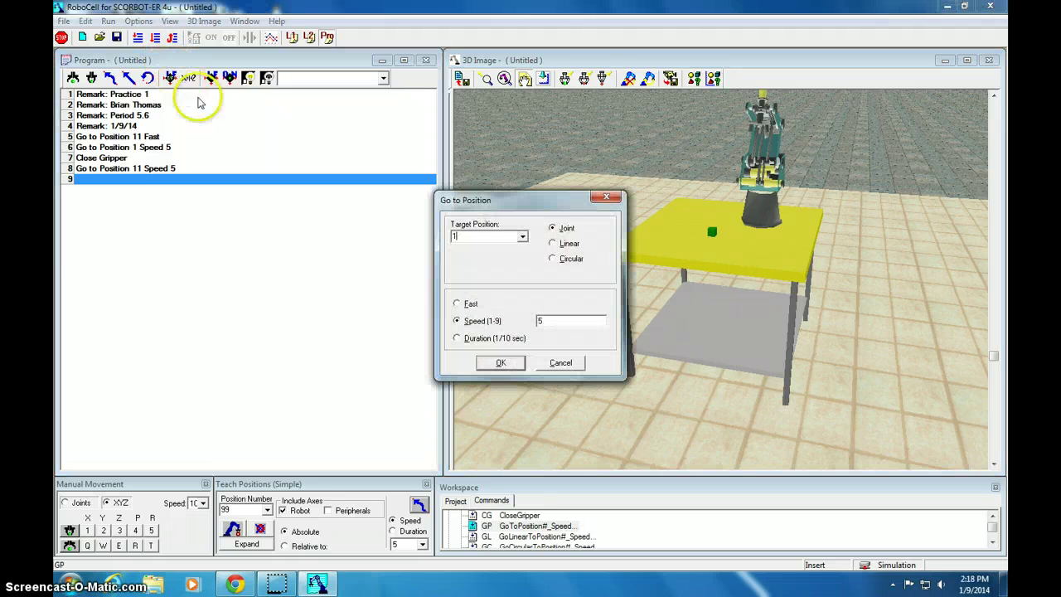
{"action": "type", "text": "12"}
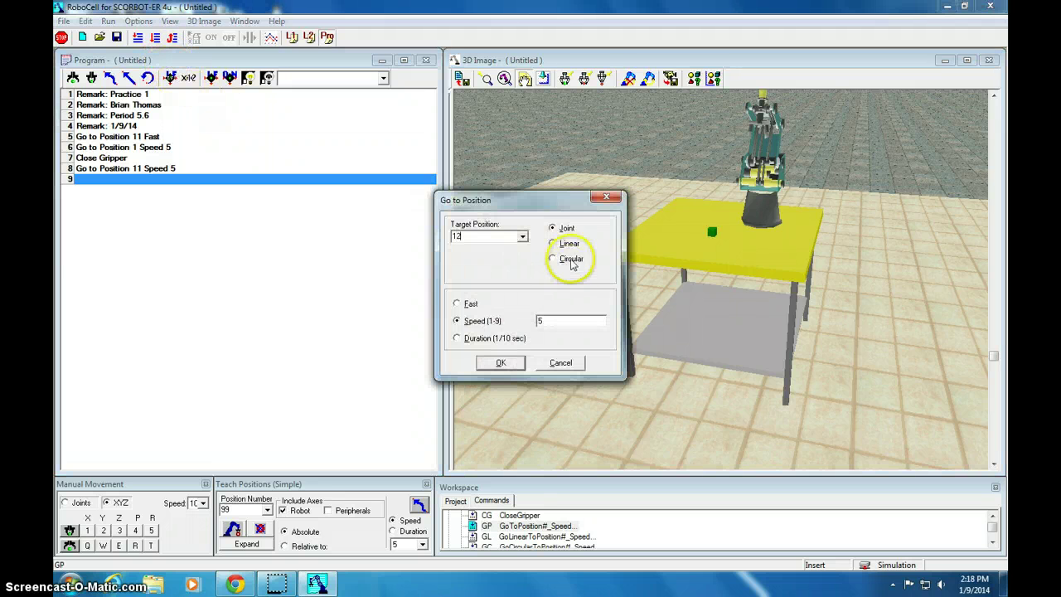
{"action": "left_click", "coordinate": [500, 362]}
{"action": "double_click", "coordinate": [138, 199]}
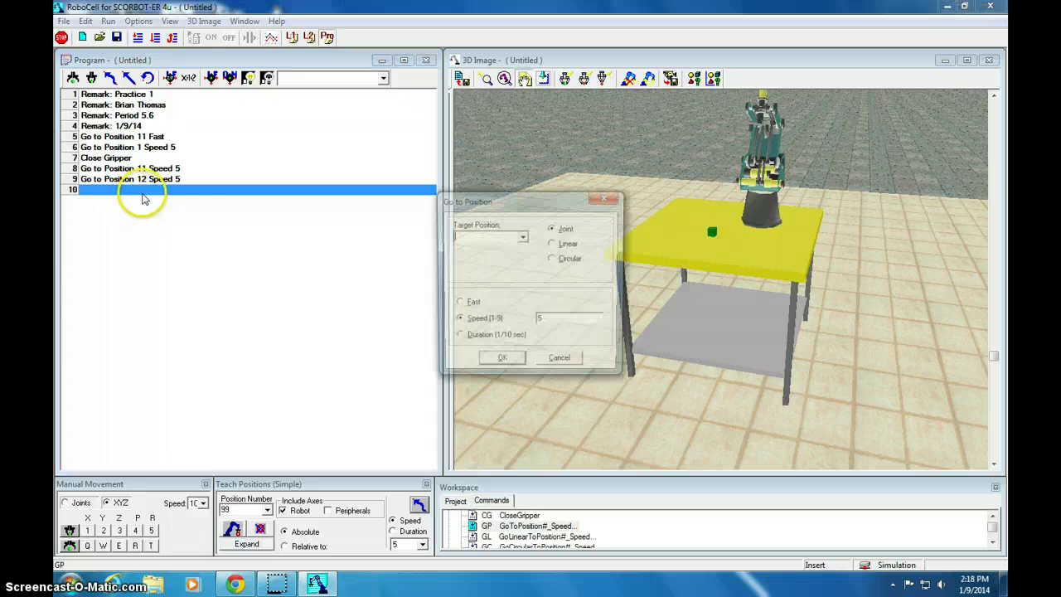
{"action": "type", "text": "2"}
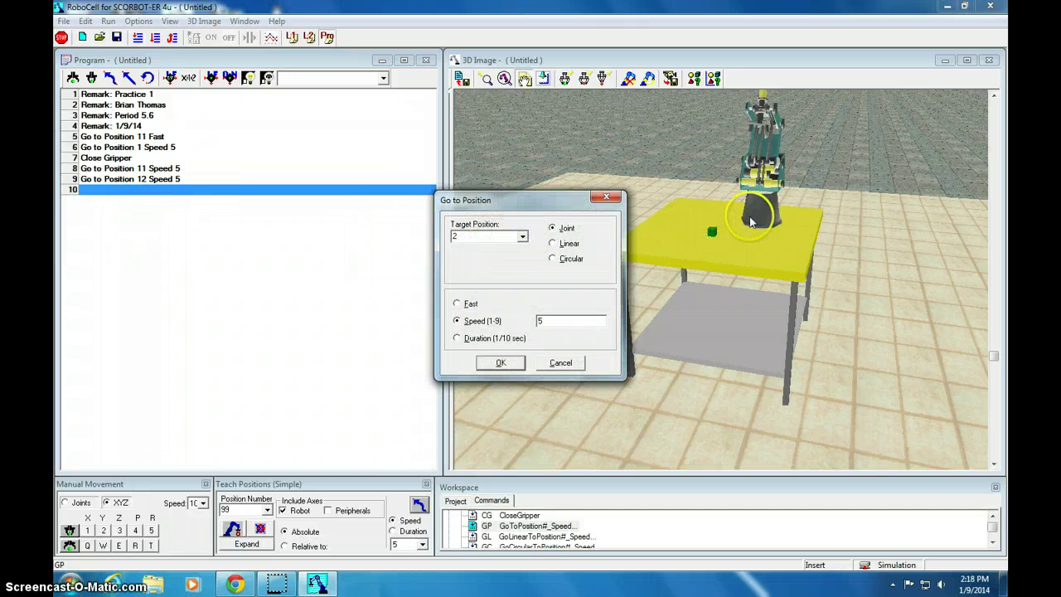
{"action": "left_click", "coordinate": [501, 362]}
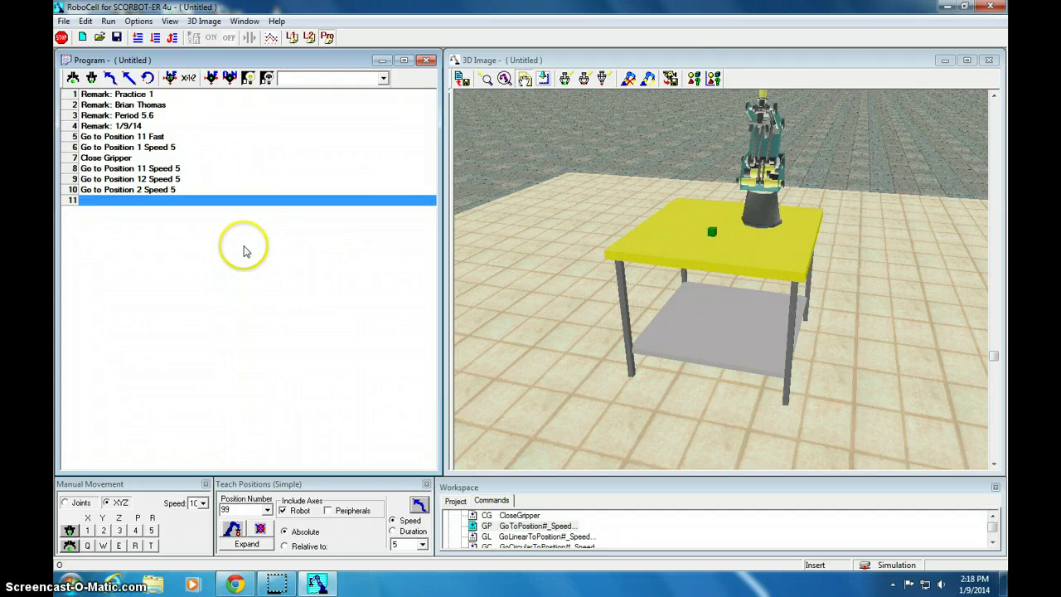
- Add Open Gripper, Go to Position 12, and a Fast move to position 99
{"action": "key", "text": "g"}
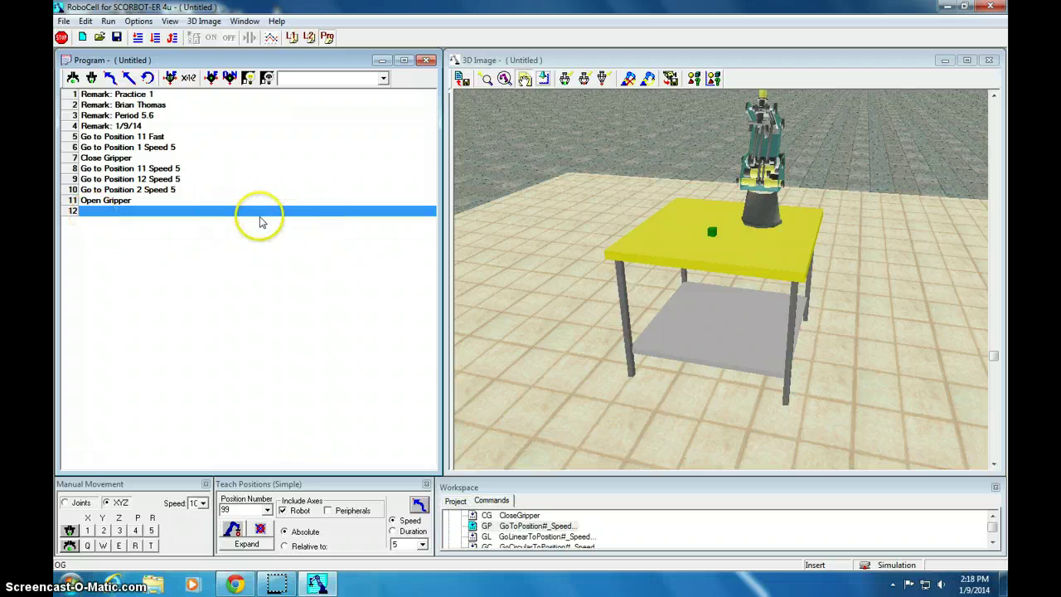
{"action": "type", "text": "p"}
{"action": "type", "text": "12"}
{"action": "left_click", "coordinate": [500, 362]}
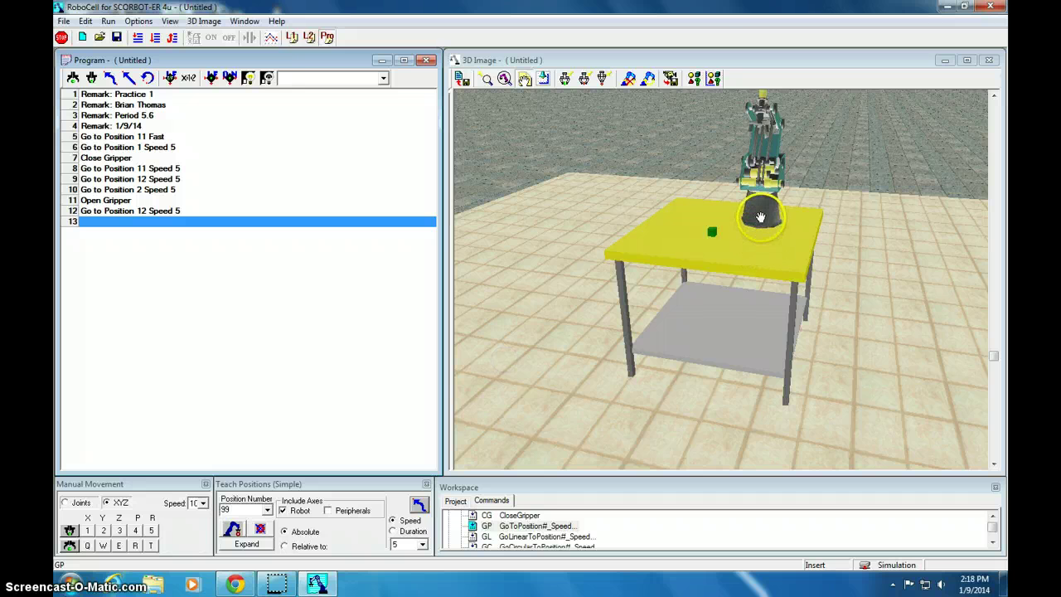
{"action": "type", "text": "p99"}
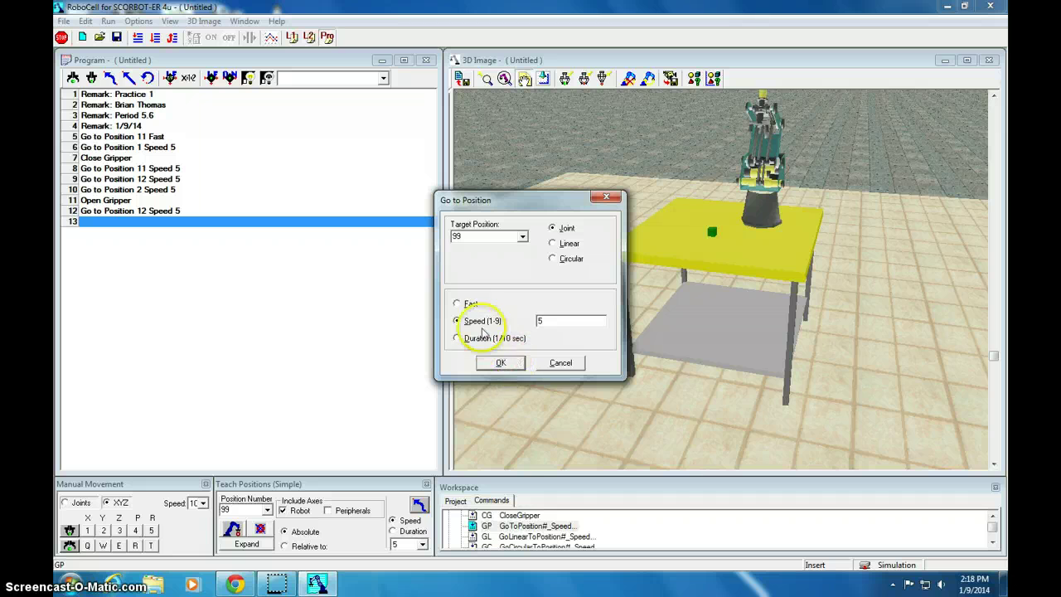
{"action": "left_click", "coordinate": [457, 303]}
{"action": "left_click", "coordinate": [500, 362]}
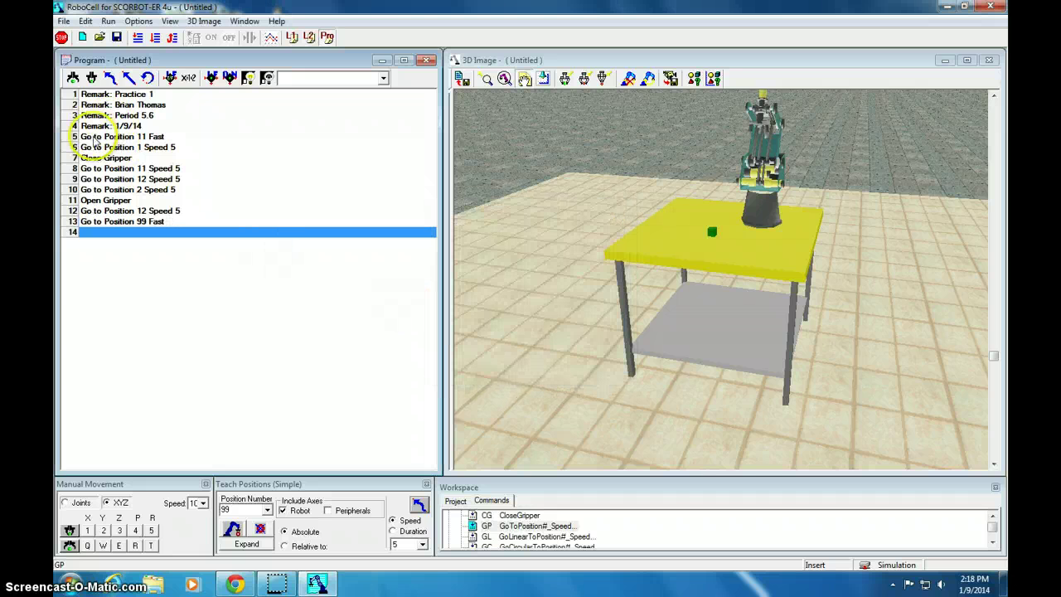
- Run one cycle from line 5 and dismiss the position error at Go to Position 2 Speed 5
{"action": "left_click", "coordinate": [73, 138]}
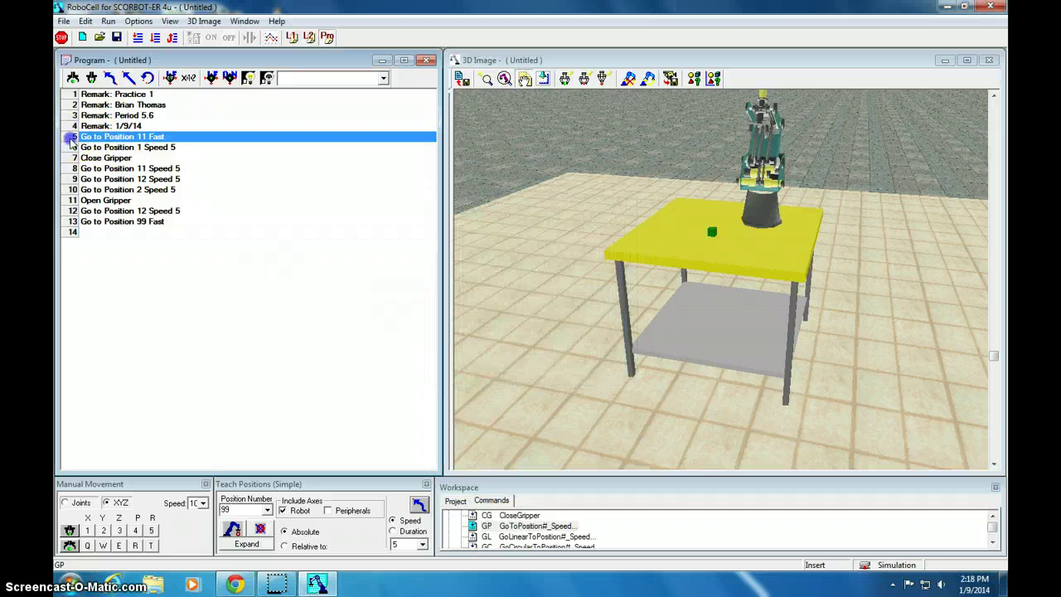
{"action": "left_click", "coordinate": [154, 38]}
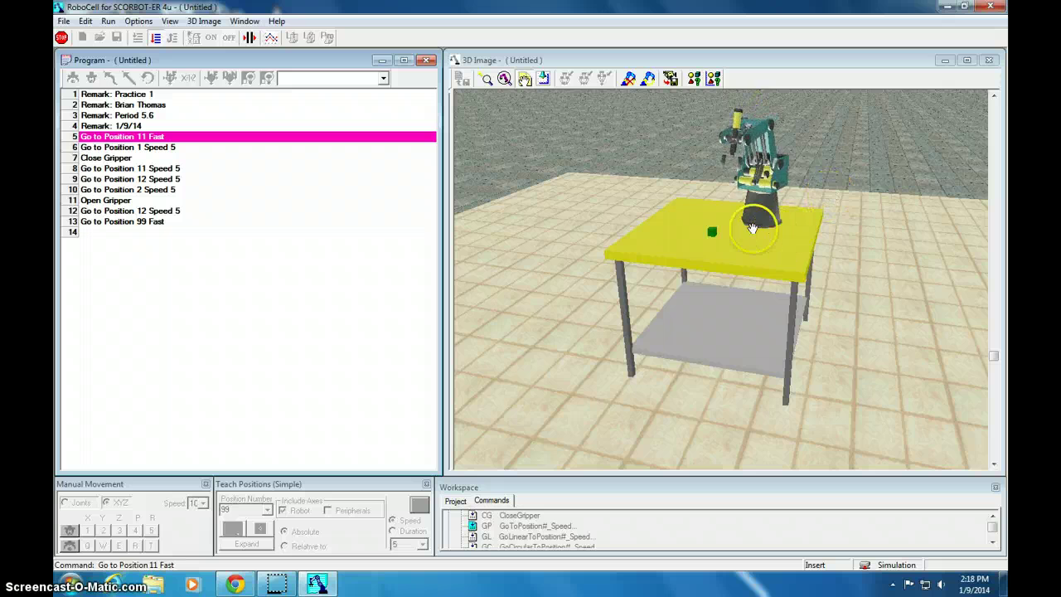
{"action": "mouse_move", "coordinate": [773, 233]}
{"action": "left_mouse_down"}
{"action": "mouse_move", "coordinate": [804, 235]}
{"action": "mouse_move", "coordinate": [795, 152]}
{"action": "mouse_move", "coordinate": [768, 235]}
{"action": "left_mouse_up"}
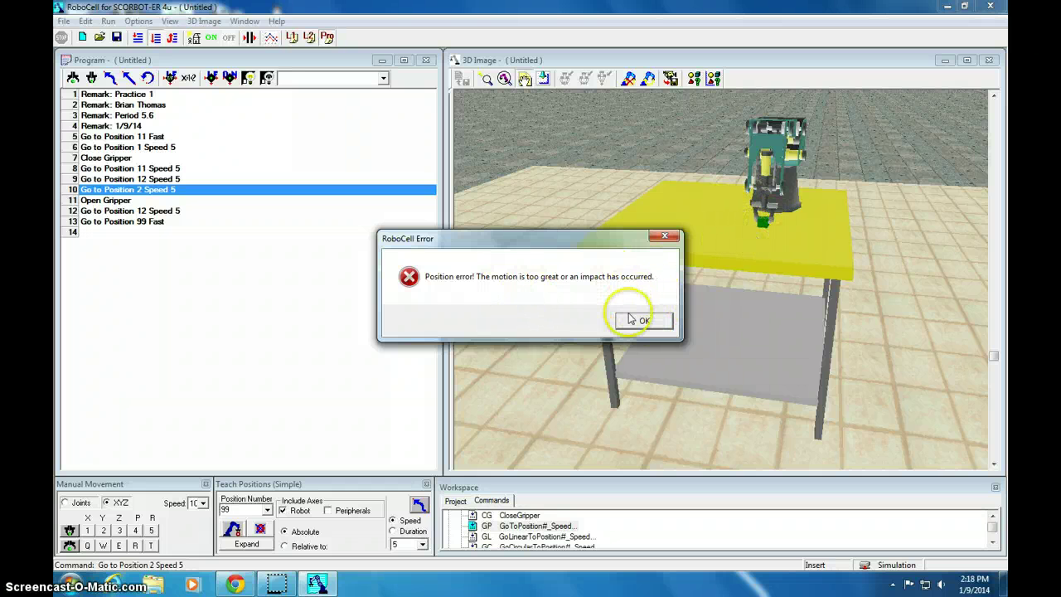
{"action": "left_click", "coordinate": [644, 320]}
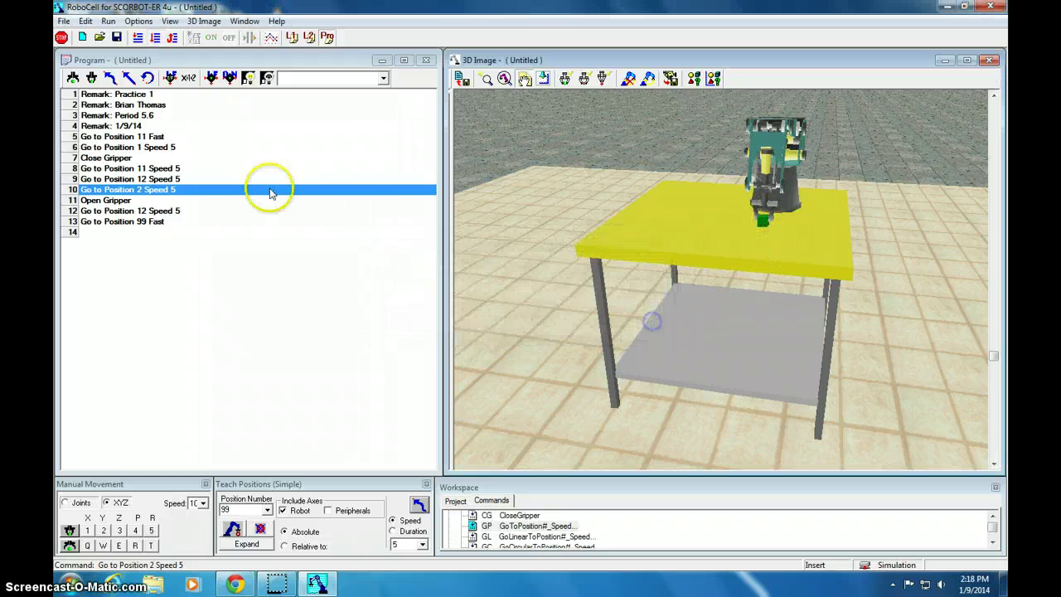
- Nudge the arm slightly along Z and teach its current pose as position 2
{"action": "left_click", "coordinate": [238, 508]}
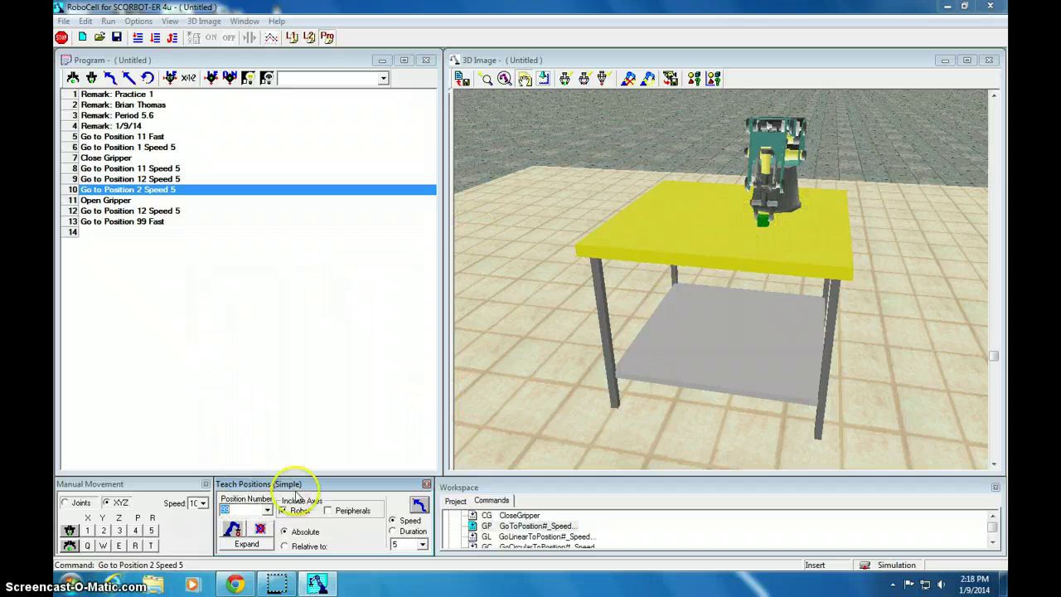
{"action": "left_click", "coordinate": [120, 531]}
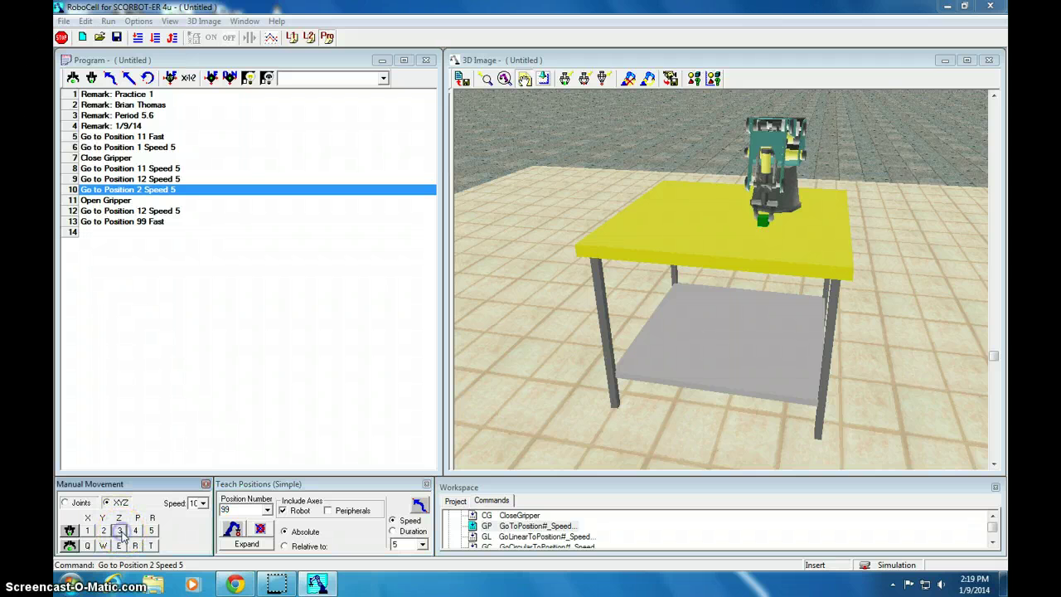
{"action": "left_click", "coordinate": [222, 508]}
{"action": "type", "text": "2"}
{"action": "left_click", "coordinate": [234, 530]}
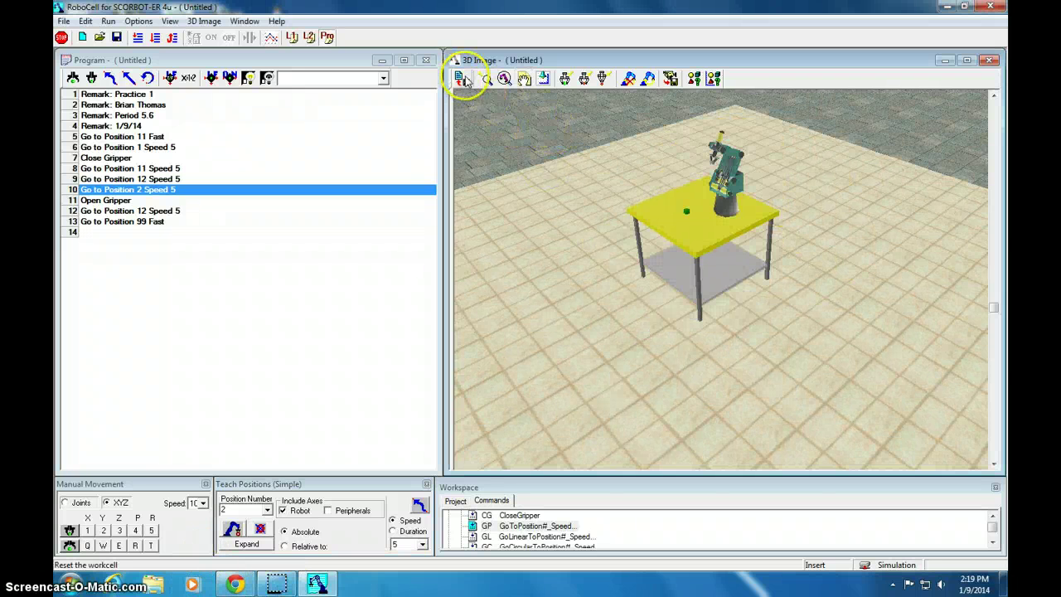
- Reset the workcell and insert Open Gripper at line 5, ahead of Go to Position 11 Fast
{"action": "left_click", "coordinate": [461, 79]}
{"action": "left_click", "coordinate": [696, 186]}
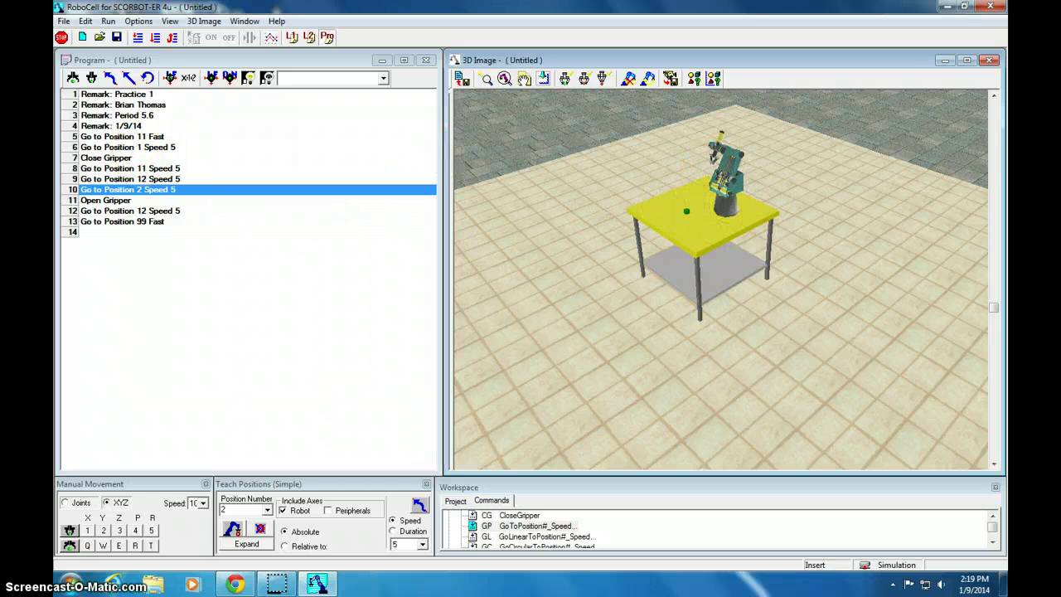
{"action": "left_click", "coordinate": [70, 138]}
{"action": "right_click", "coordinate": [70, 139]}
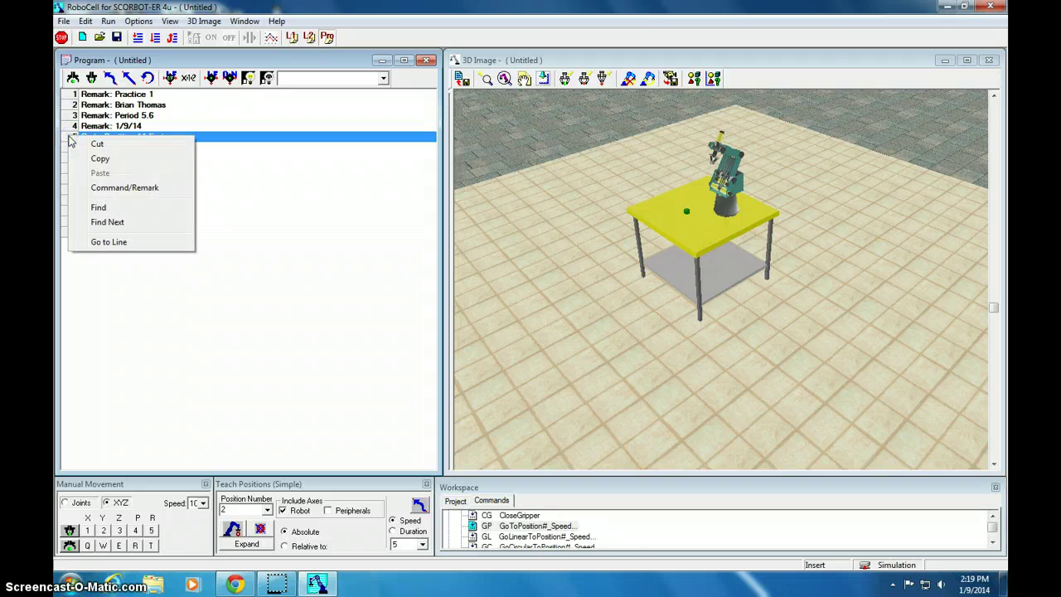
{"action": "left_click", "coordinate": [227, 140]}
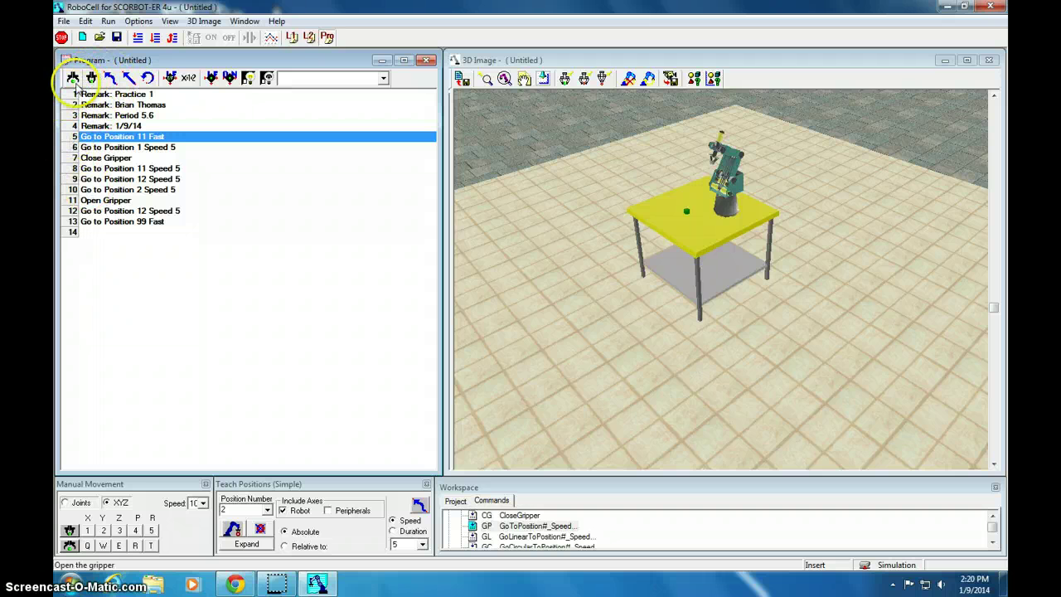
{"action": "left_click", "coordinate": [73, 78]}
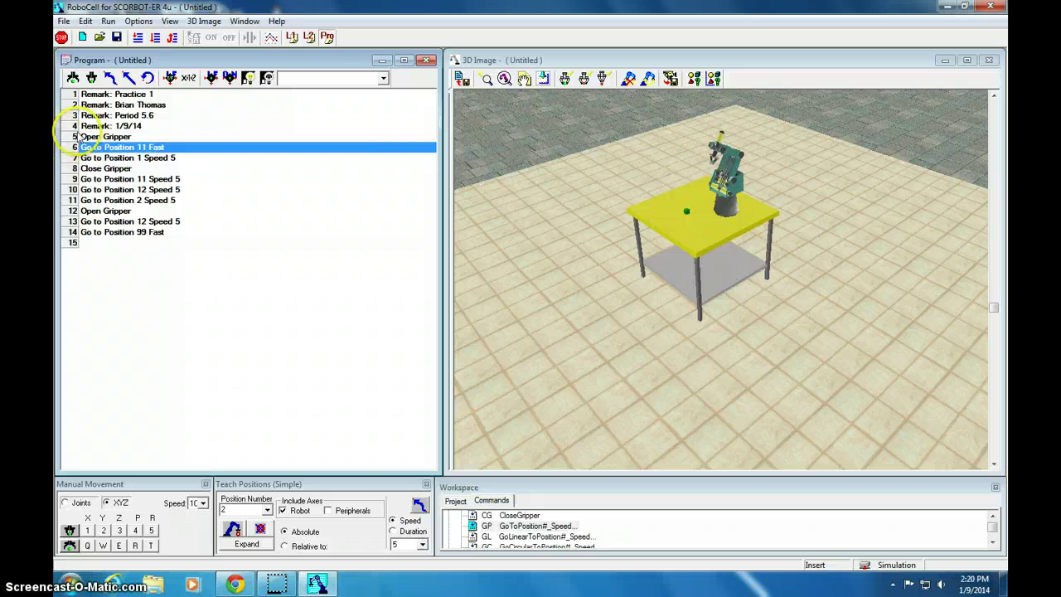
- Run one cycle through Go to Position 99 Fast, zooming and orbiting to follow the red traced path
{"action": "left_click", "coordinate": [156, 37]}
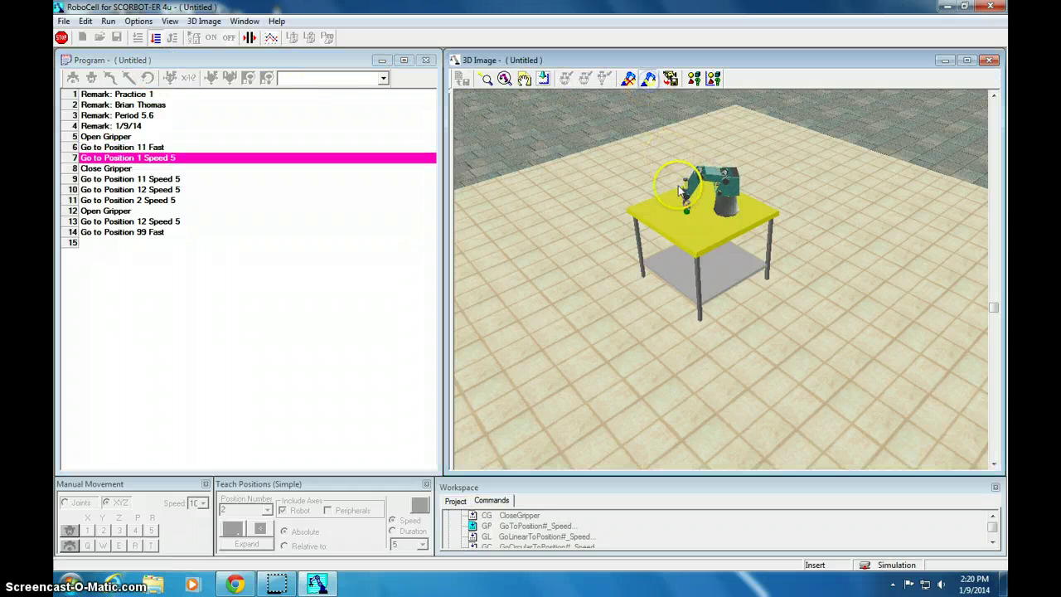
{"action": "left_click_drag", "start_coordinate": [684, 199], "coordinate": [760, 68]}
{"action": "left_click_drag", "start_coordinate": [774, 161], "coordinate": [756, 170]}
{"action": "left_click_drag", "start_coordinate": [994, 307], "coordinate": [993, 298]}
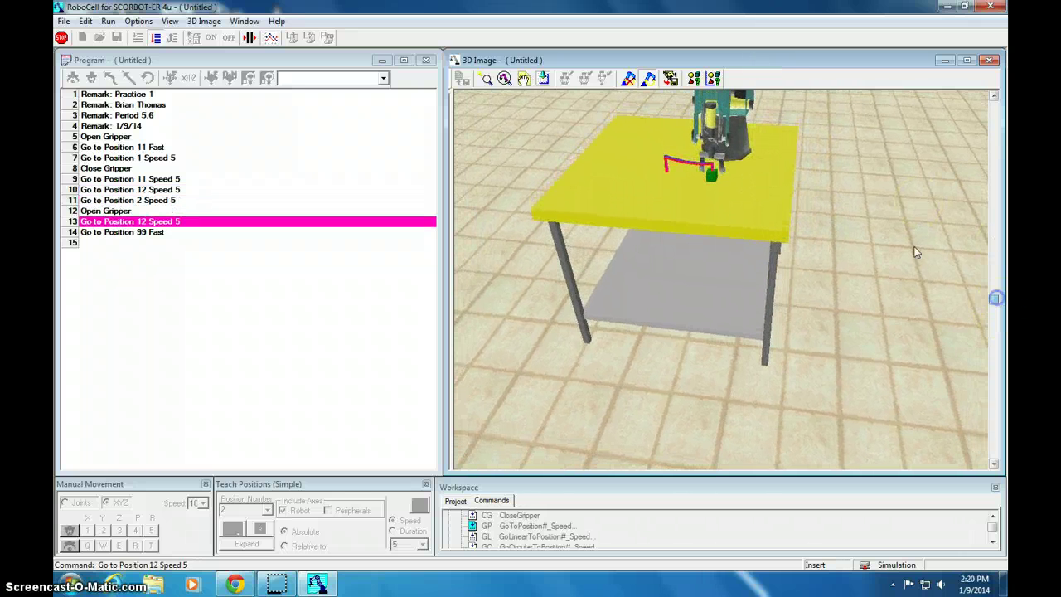
{"action": "left_click_drag", "start_coordinate": [733, 144], "coordinate": [738, 203]}
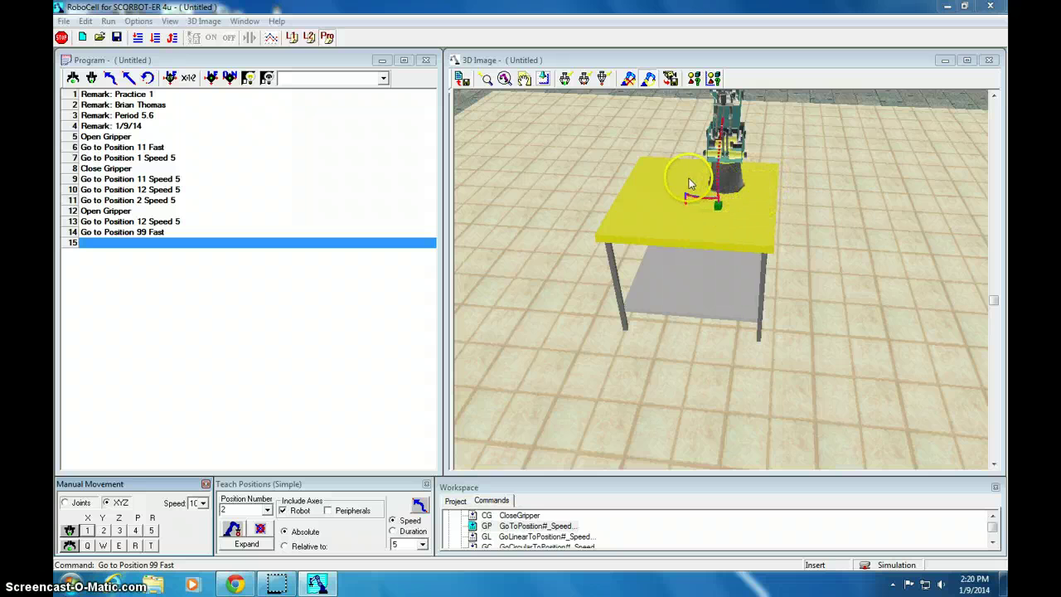
{"action": "mouse_move", "coordinate": [271, 586]}
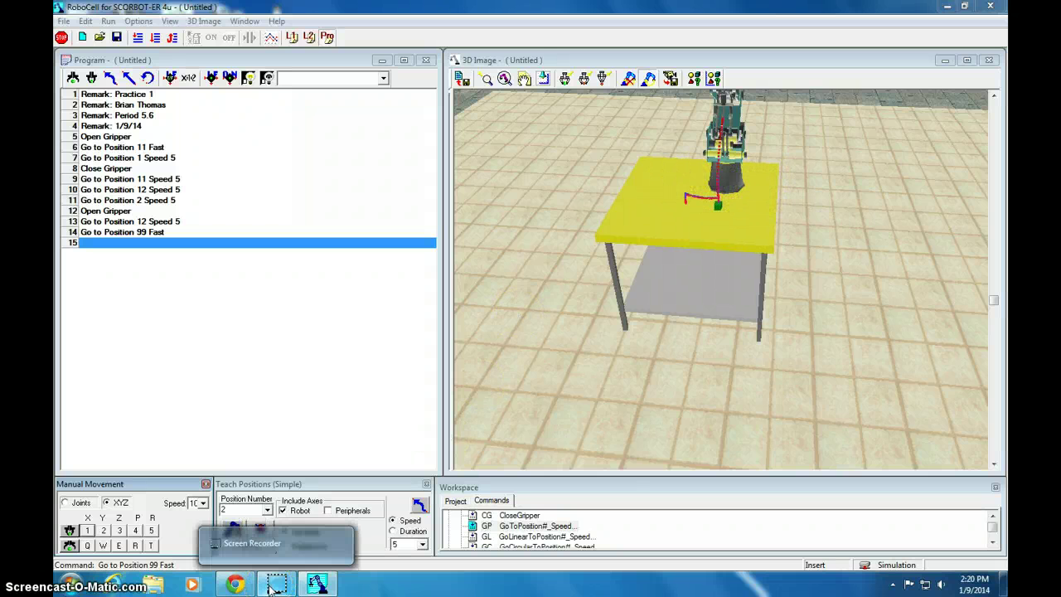